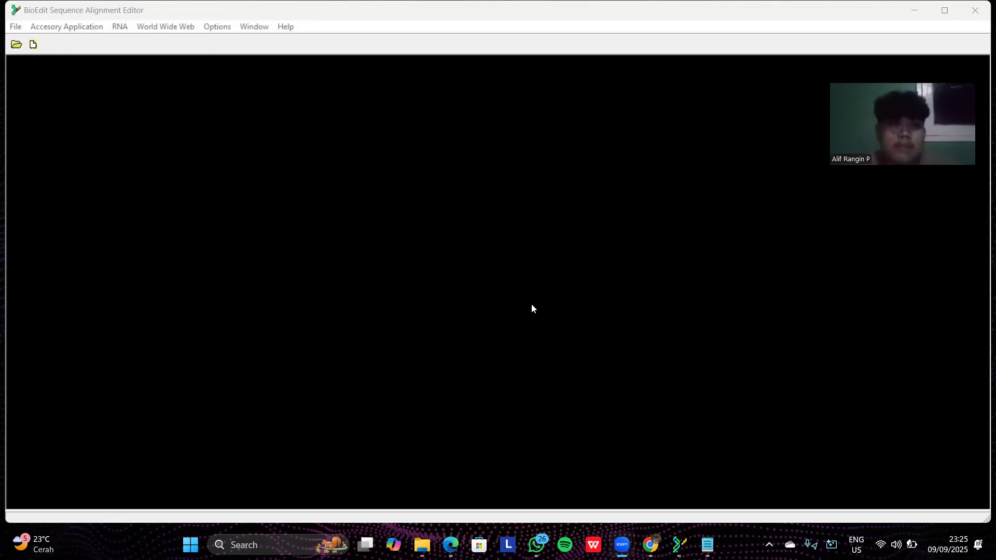
Step: Create a new alignment and import the sequence (9) file from the biotek okta folder, listing all file types
left_click(15, 26)
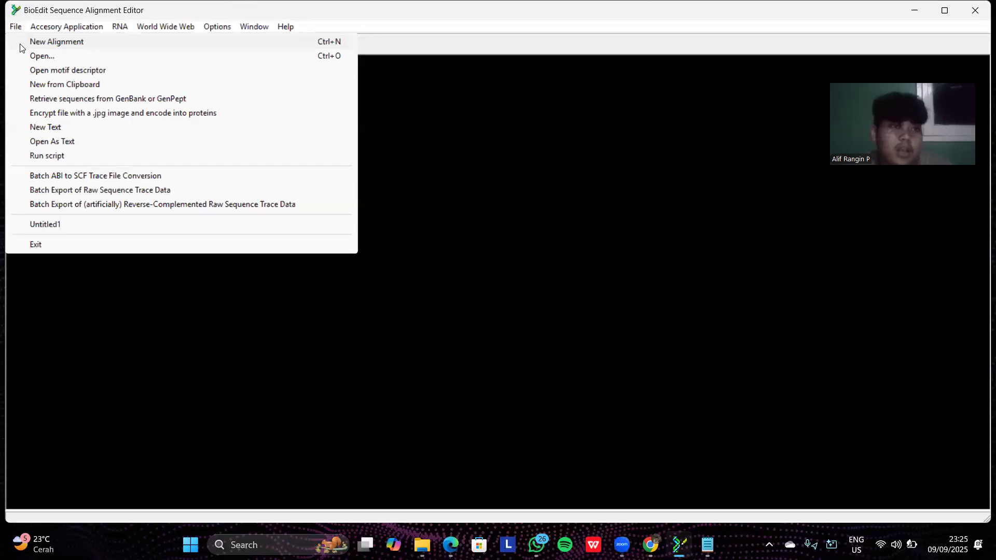
left_click(20, 45)
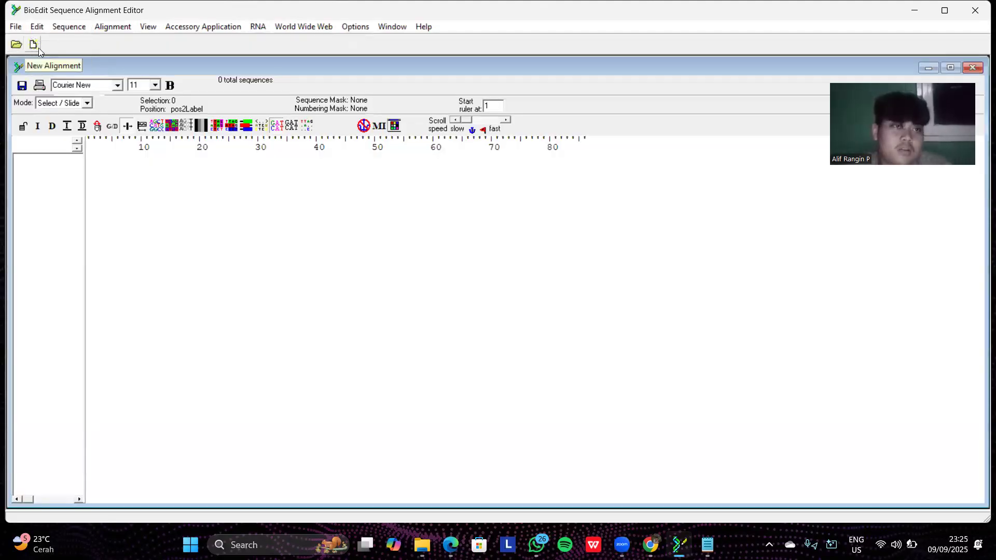
left_click(15, 26)
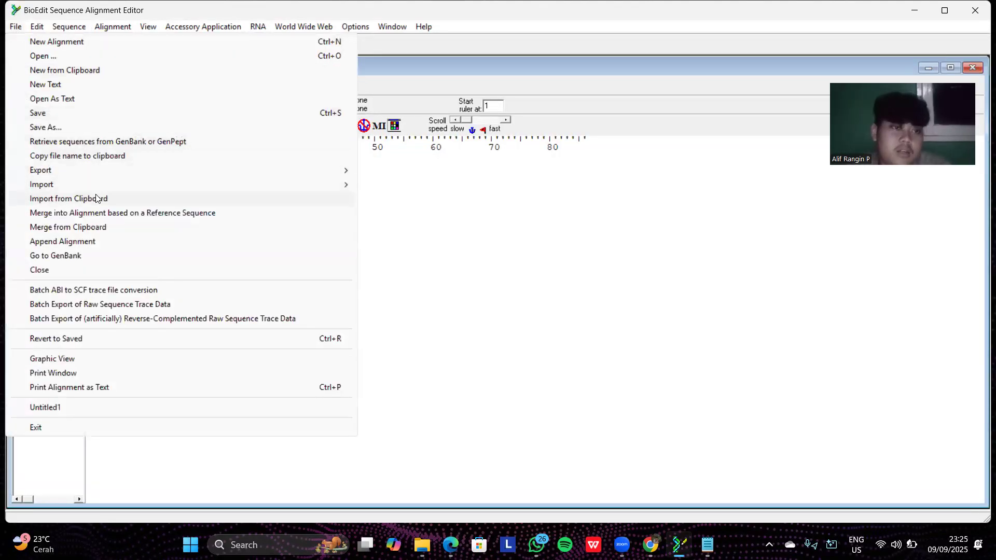
mouse_move(237, 187)
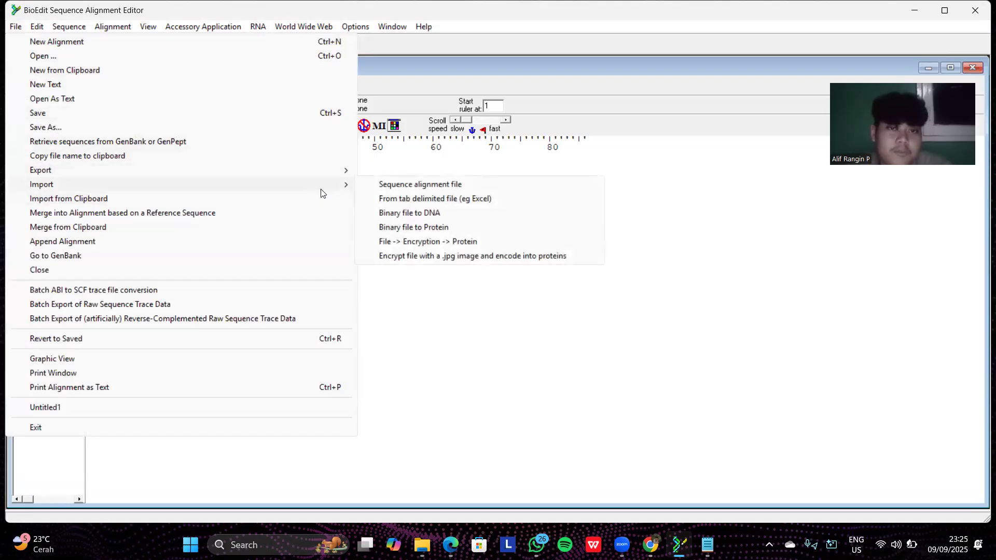
left_click(365, 185)
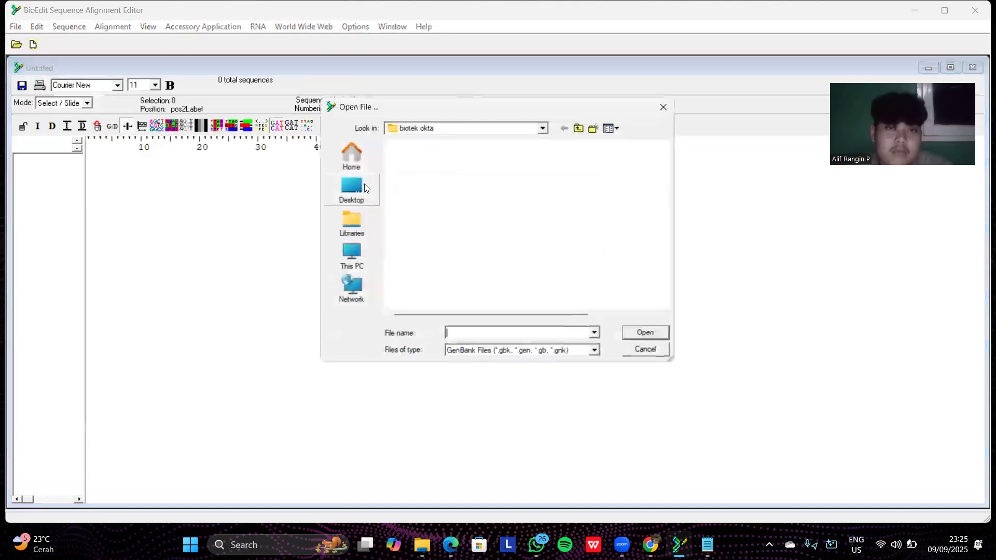
left_click(597, 352)
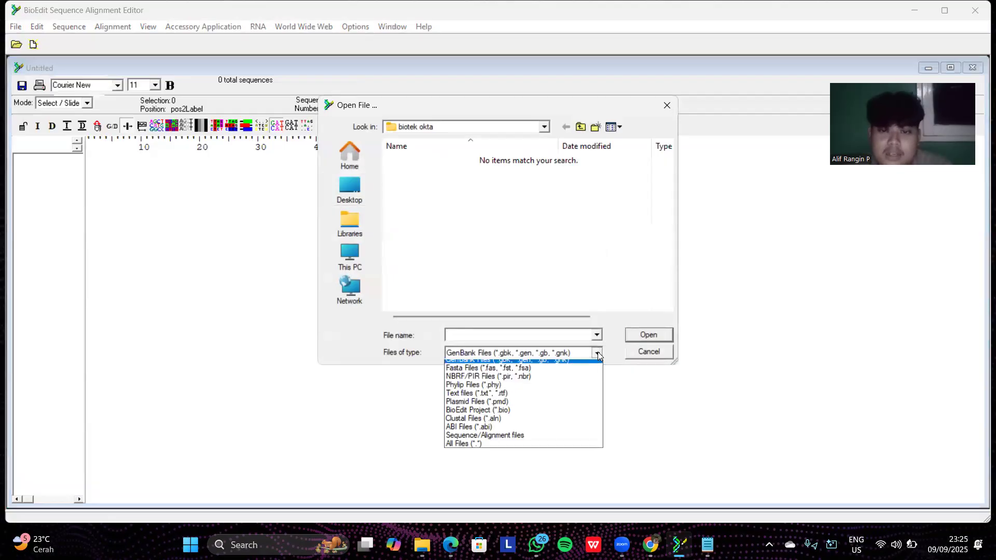
left_click(514, 450)
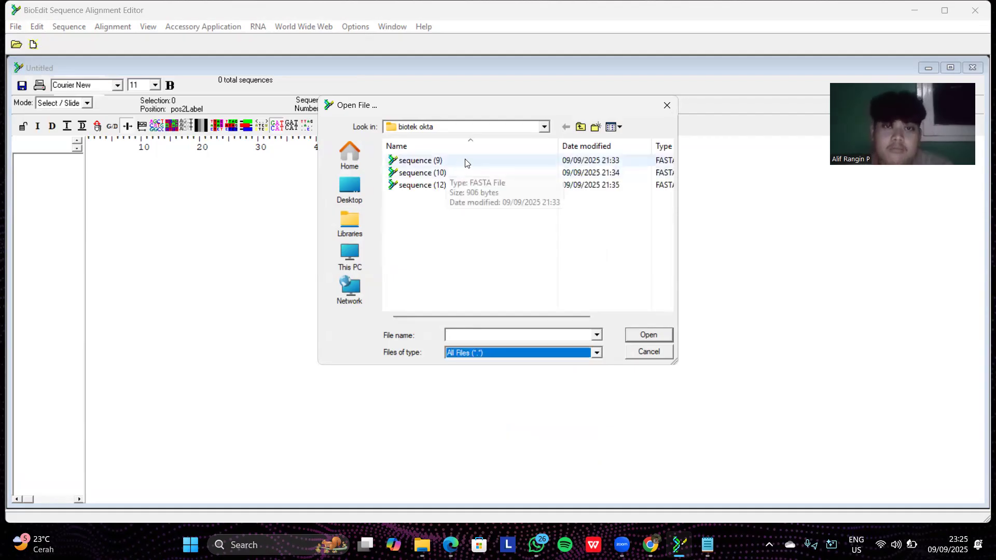
left_click(464, 162)
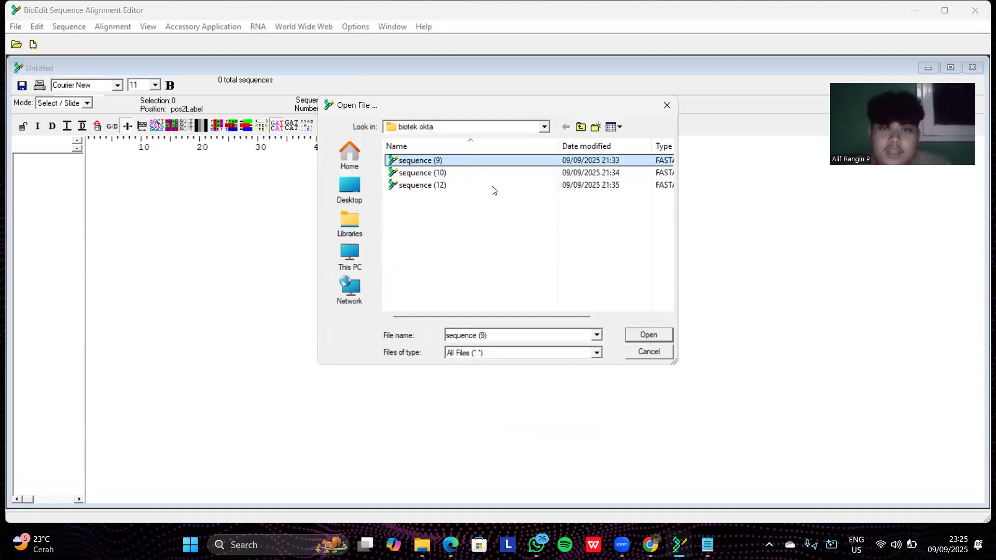
left_click(634, 337)
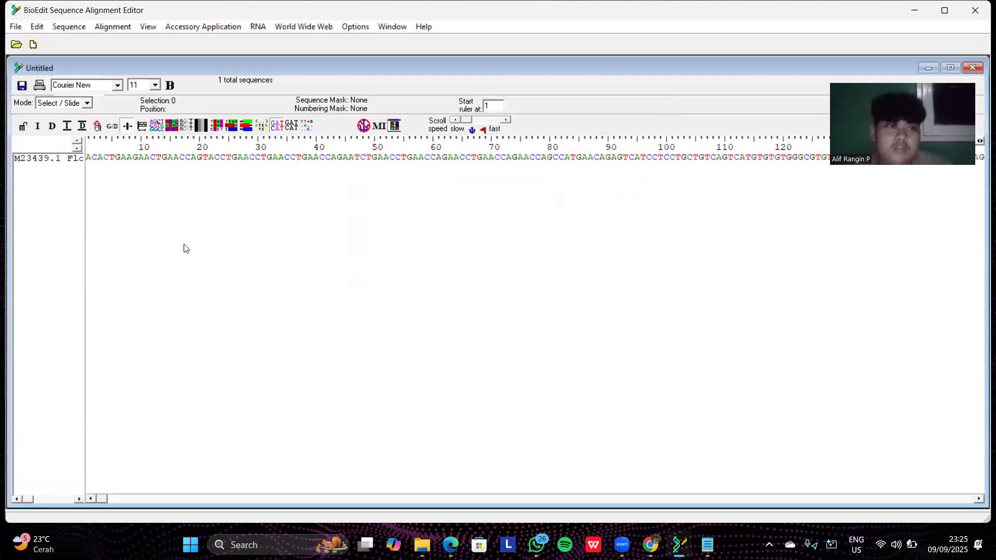
Step: Shorten the imported sequence's name to Flounder and apply the change
double_click(61, 159)
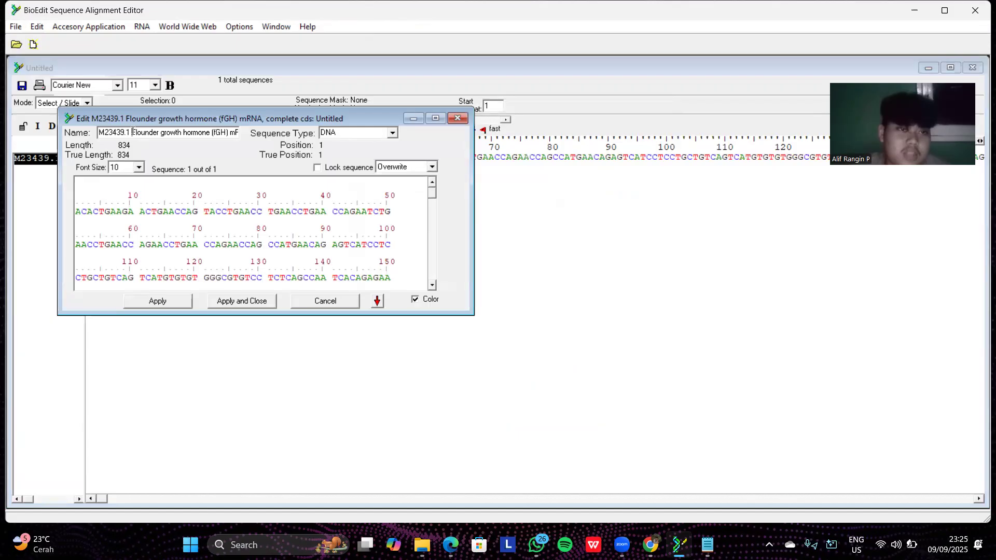
left_click_drag(133, 132, 102, 131)
key("Delete")
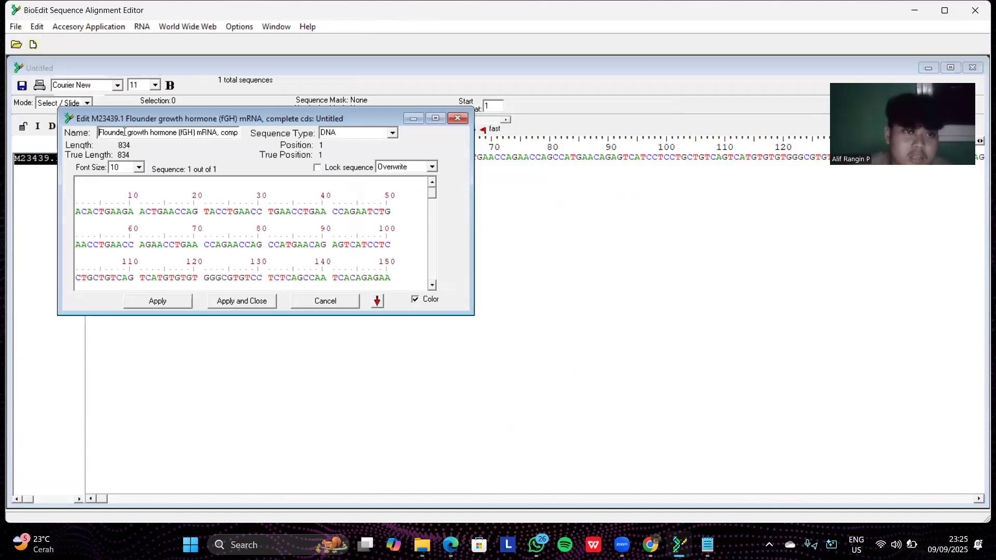
left_click_drag(128, 133, 249, 135)
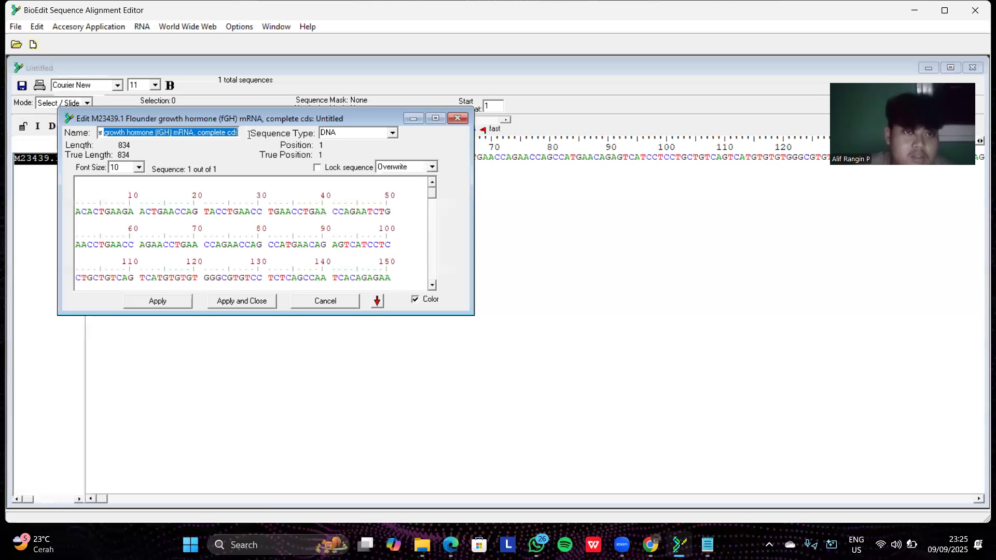
key("BackSpace")
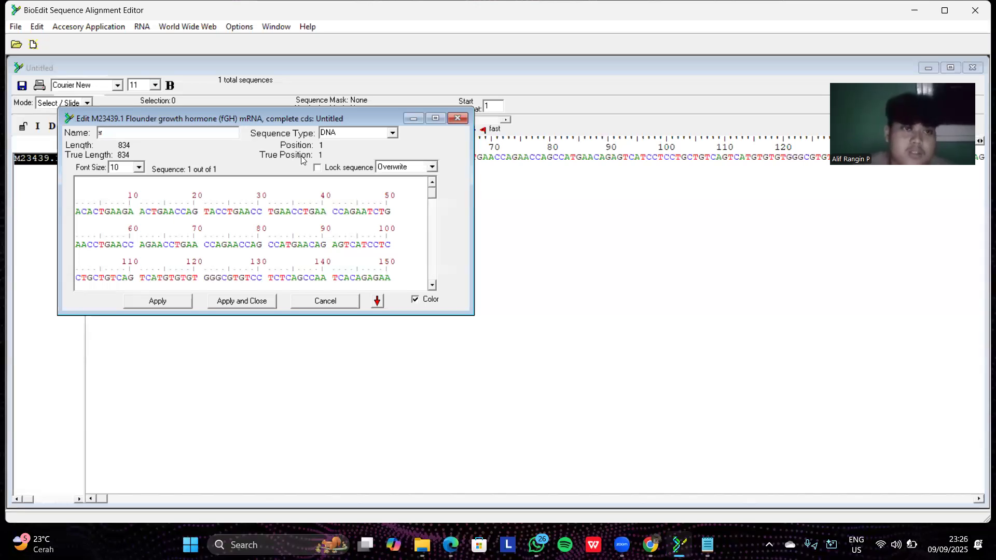
left_click(260, 301)
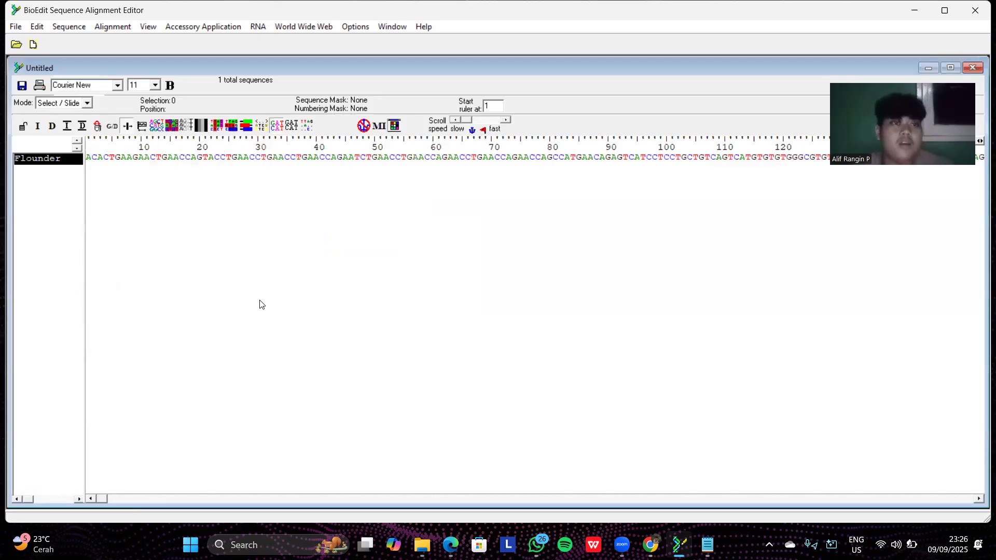
Step: Open the graphic view of the alignment and set its page width to 15 inches
left_click(16, 27)
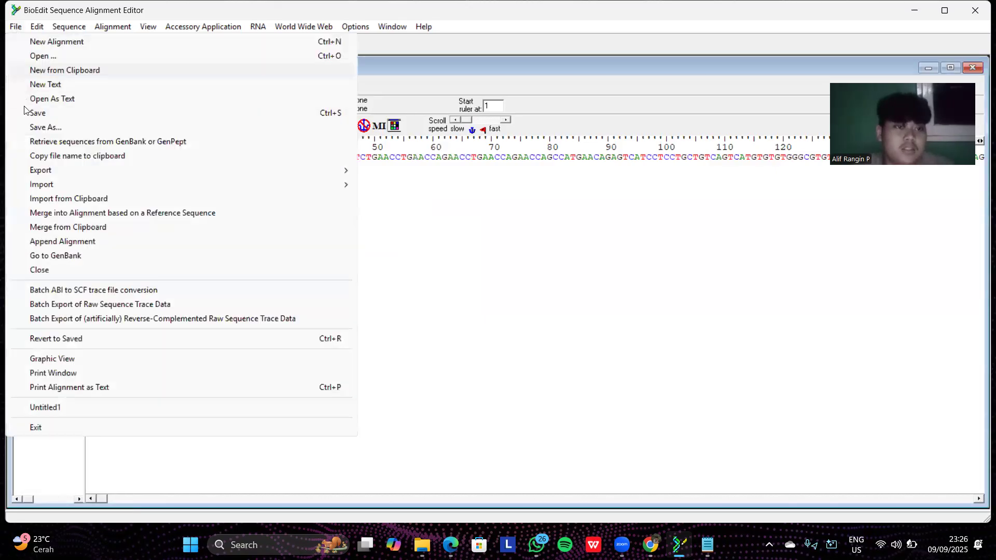
left_click(47, 360)
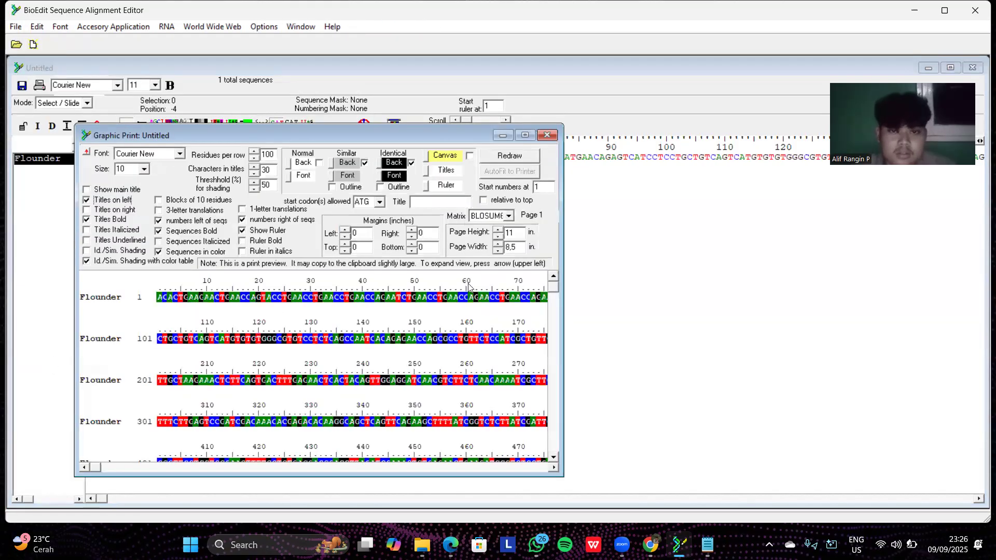
left_click(520, 247)
key("BackSpace")
key("BackSpace")
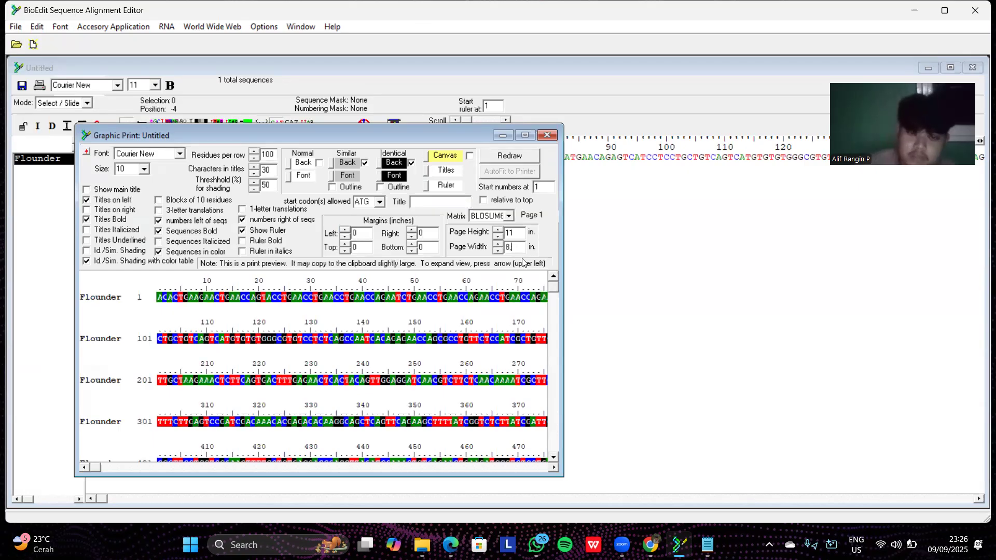
key("BackSpace")
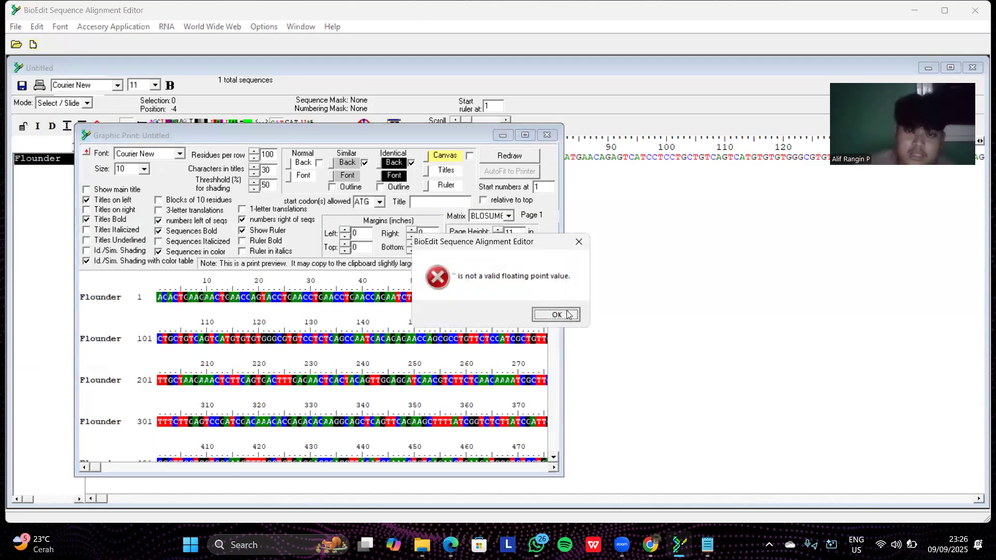
left_click(556, 315)
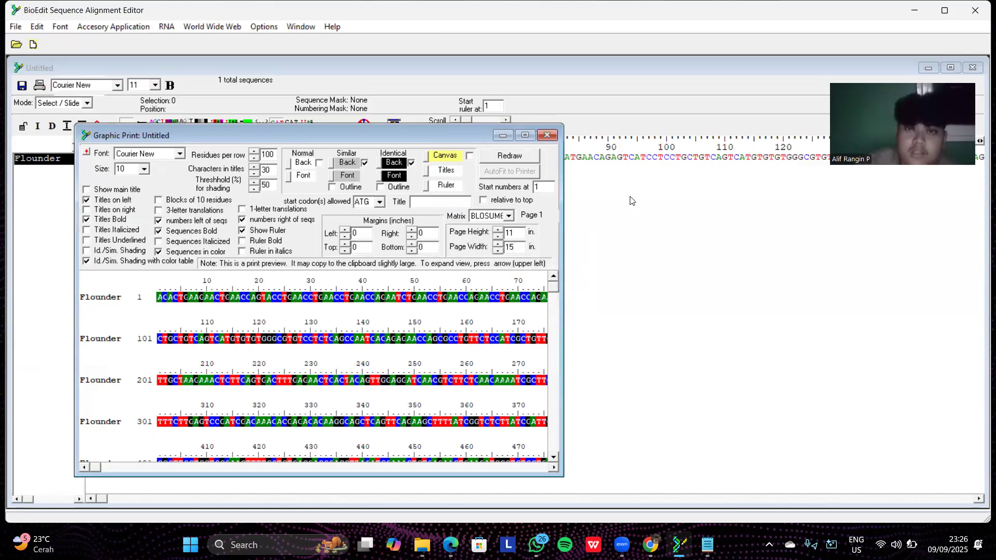
Step: Redraw the graphic print preview and maximize its window
left_click(528, 156)
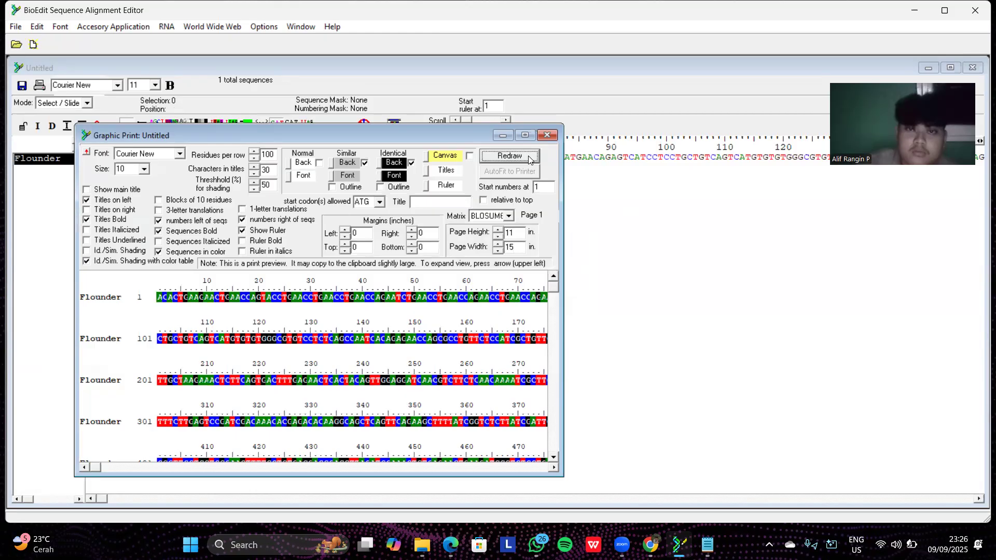
left_click(518, 155)
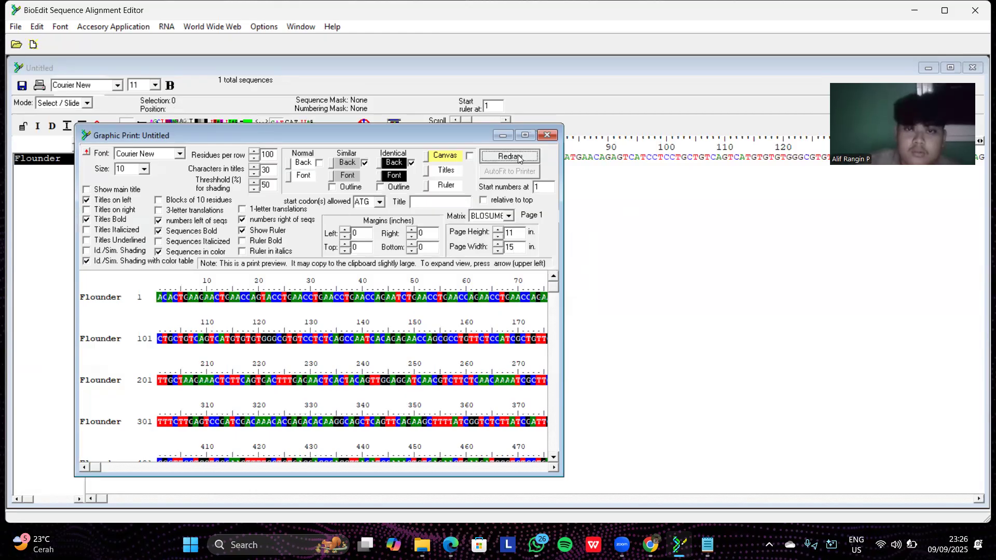
left_click(525, 135)
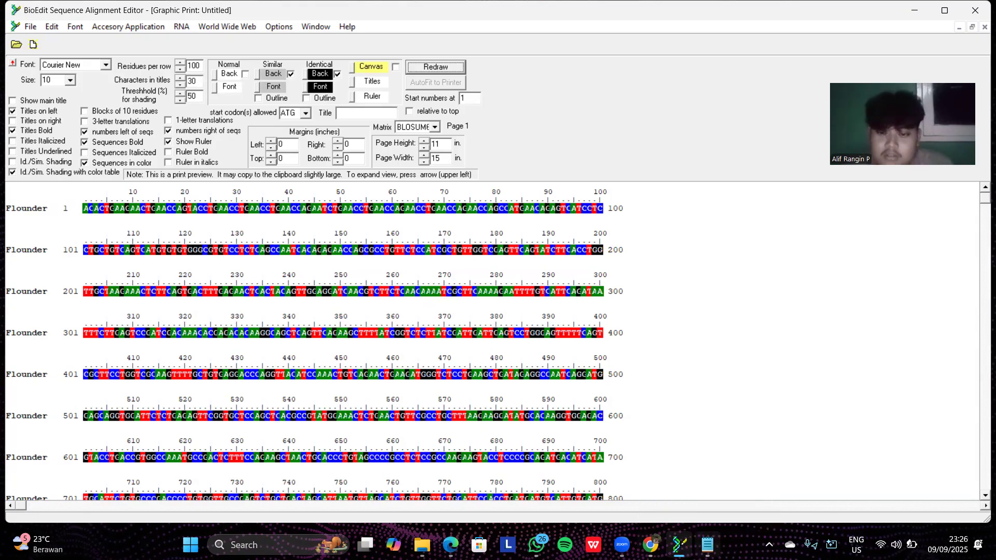
Step: Switch to Notepad, view the note with the forward primer starting at position 260, and return to BioEdit
left_click(707, 545)
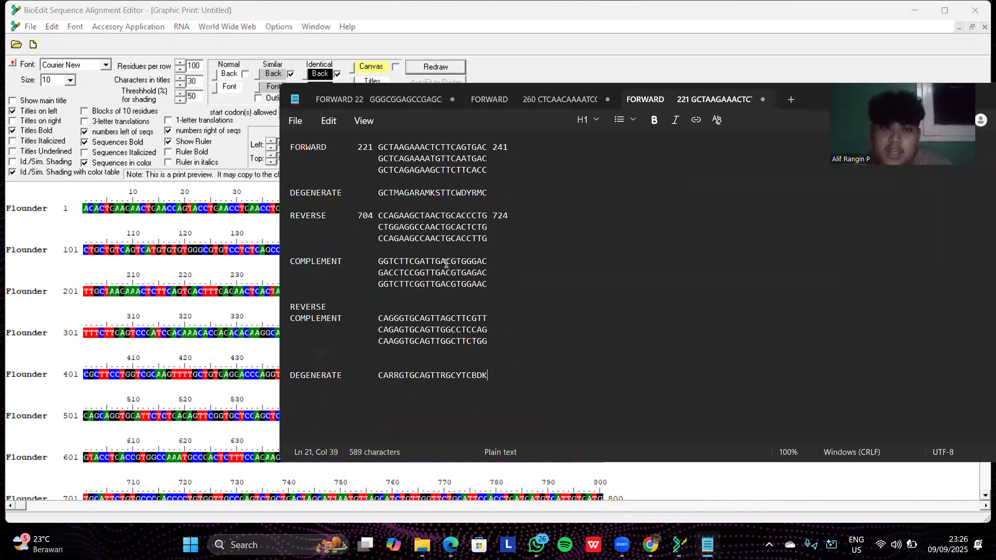
left_click(493, 94)
key("ctrl+shift+Left")
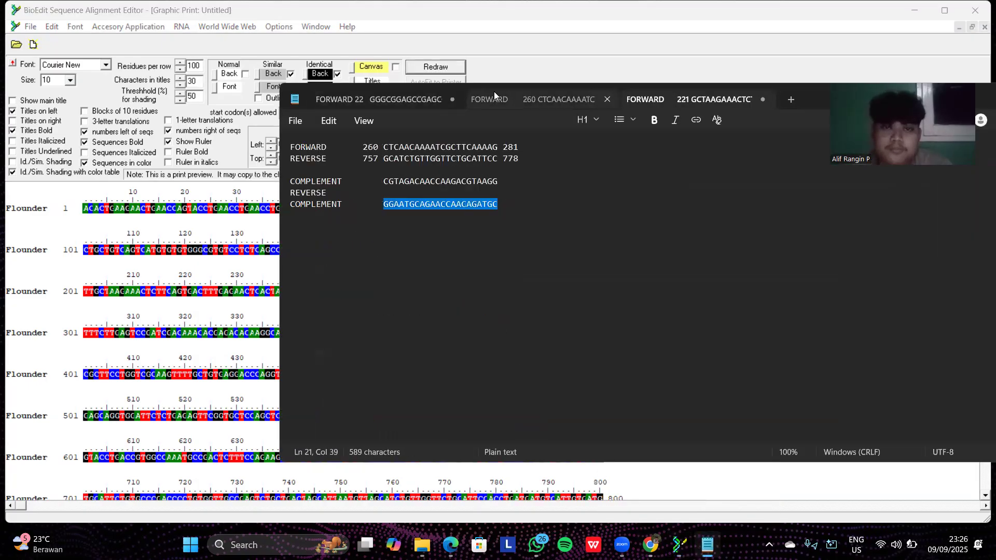
left_click(523, 213)
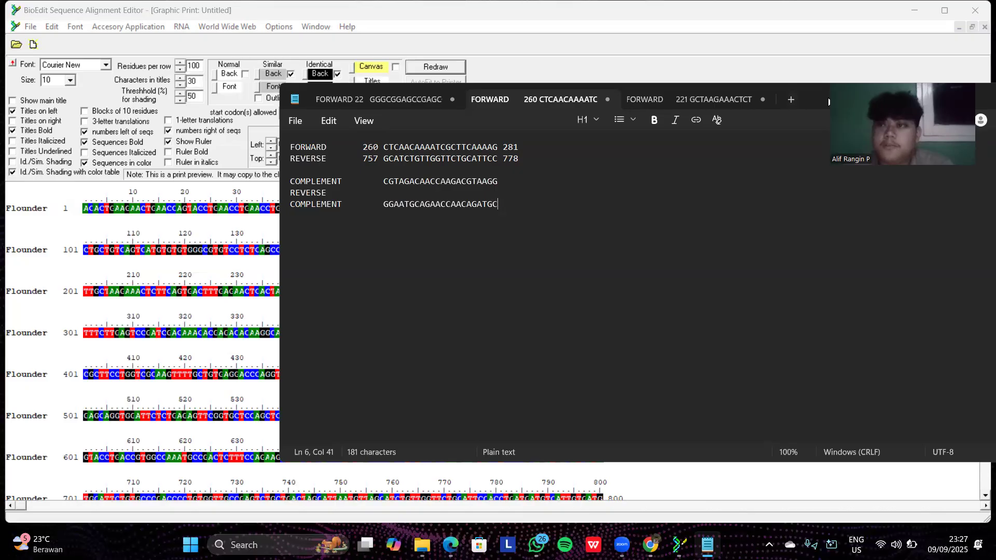
left_click(184, 110)
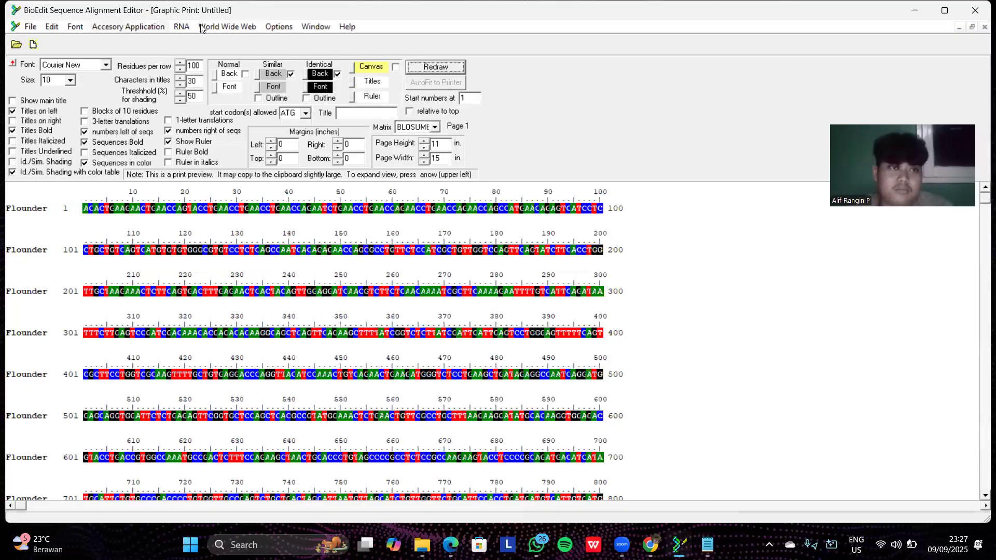
Step: Minimize the graphic print preview and maximize the alignment window
left_click(957, 28)
left_click(495, 157)
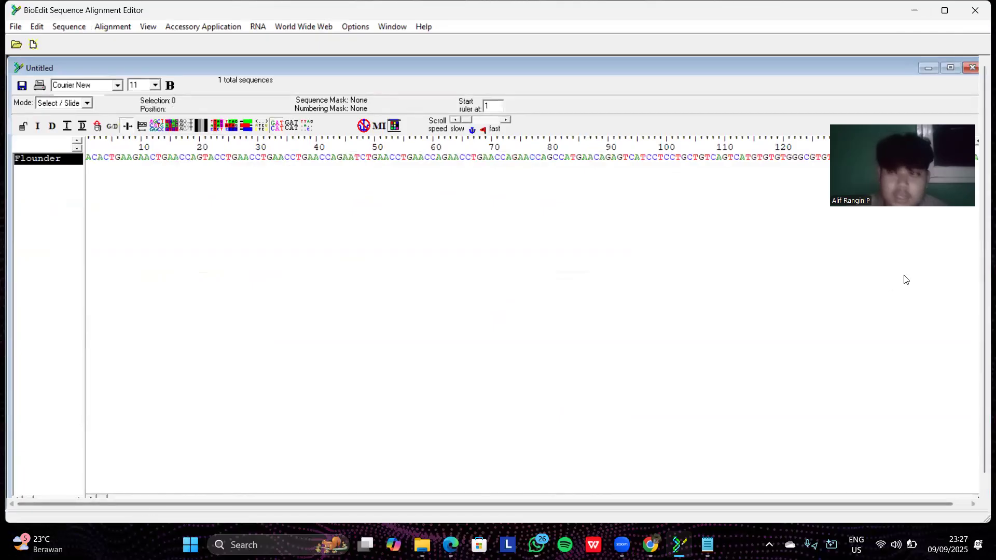
left_click(950, 67)
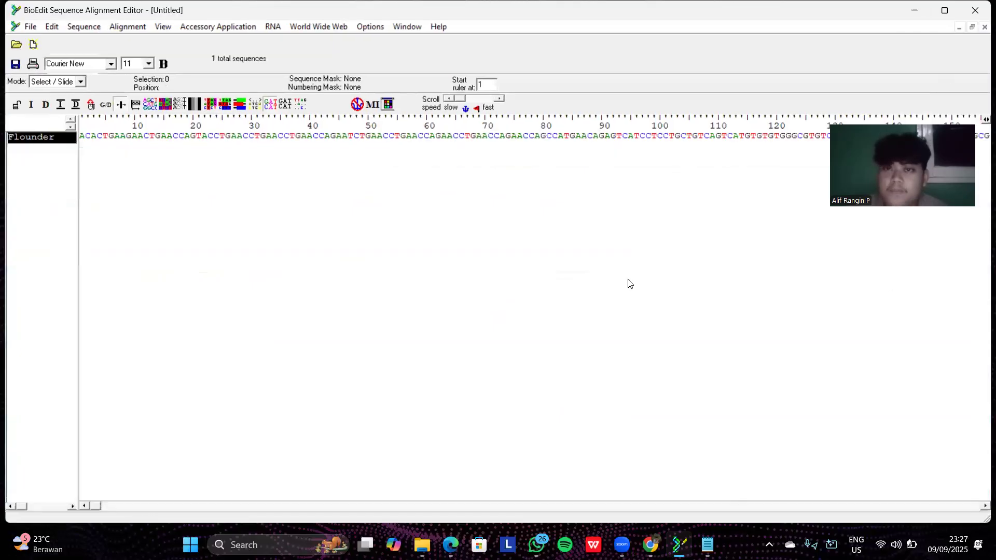
Step: Highlight the forward primer region at bases 260 to 281 of the Flounder sequence, and clear the highlight
left_click_drag(96, 505, 338, 503)
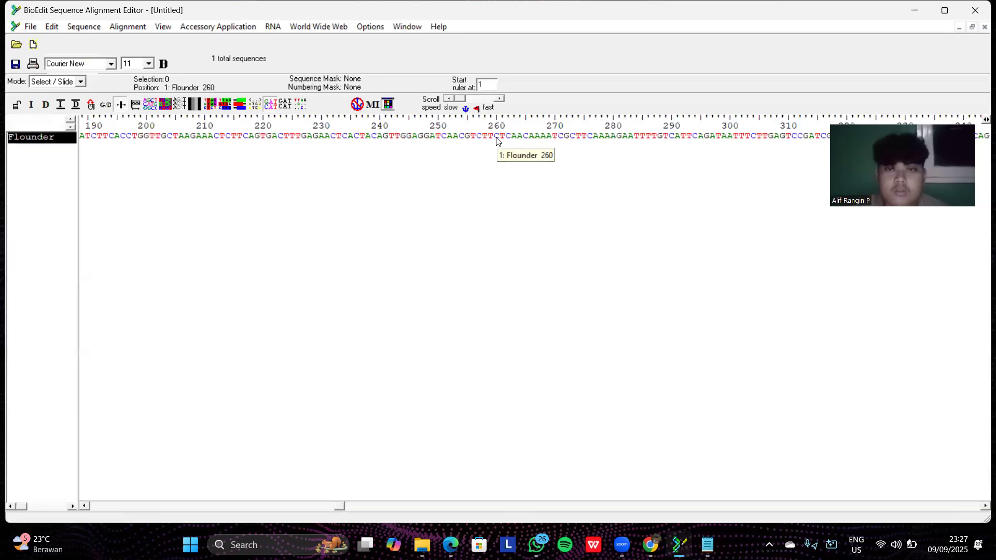
left_click_drag(590, 143, 622, 143)
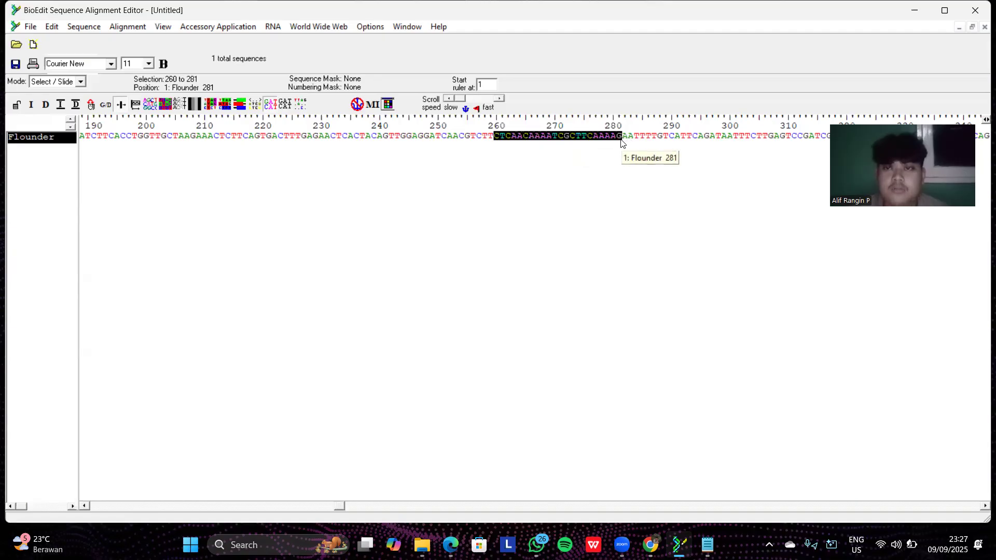
left_click(526, 138)
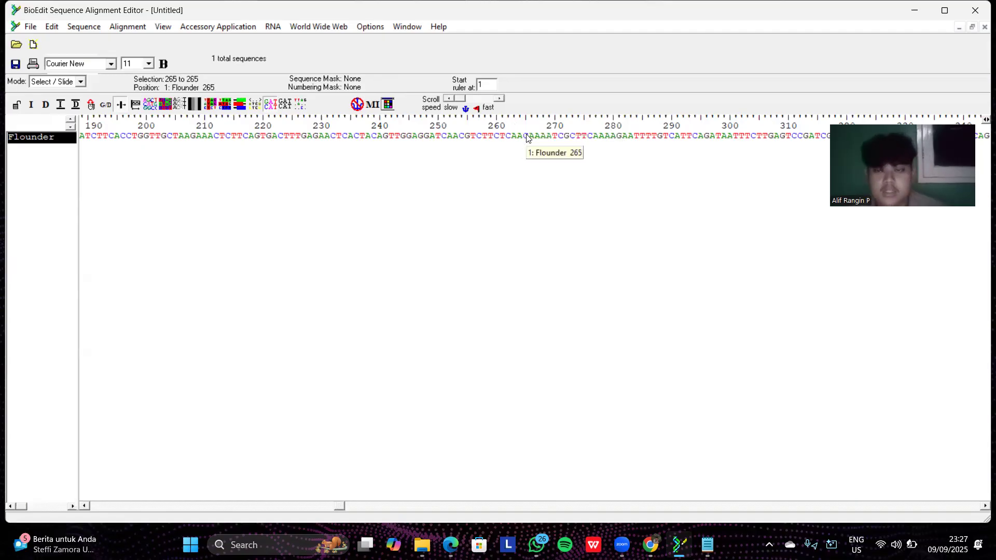
Step: Check the reverse primer's position in the Notepad note and highlight bases 757 to 778 of the Flounder sequence in BioEdit
left_click(708, 545)
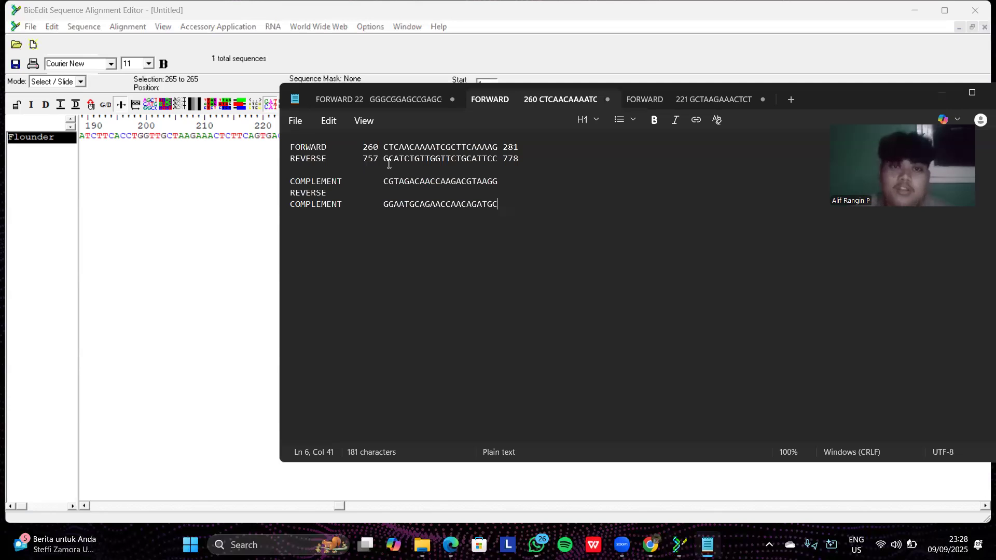
left_click(943, 92)
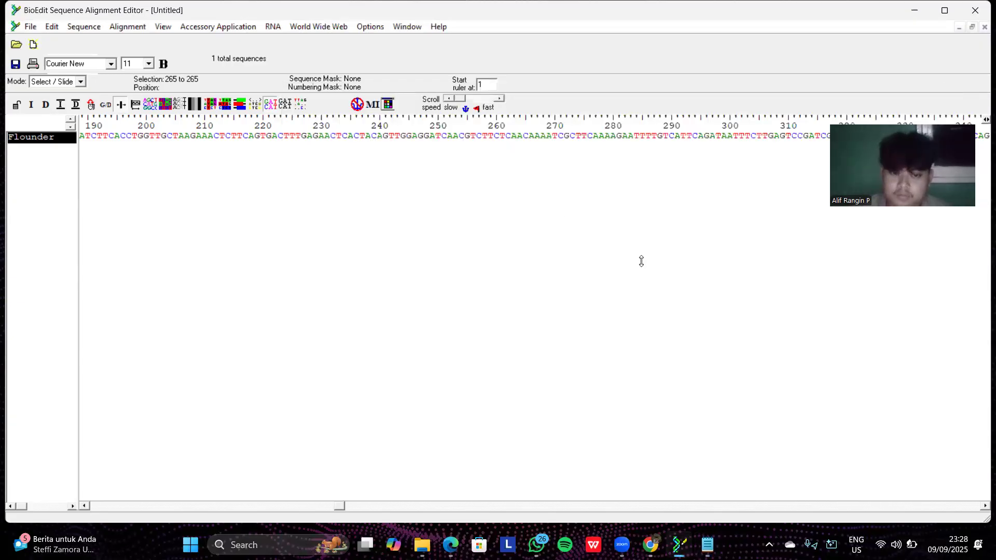
left_click_drag(340, 506, 978, 517)
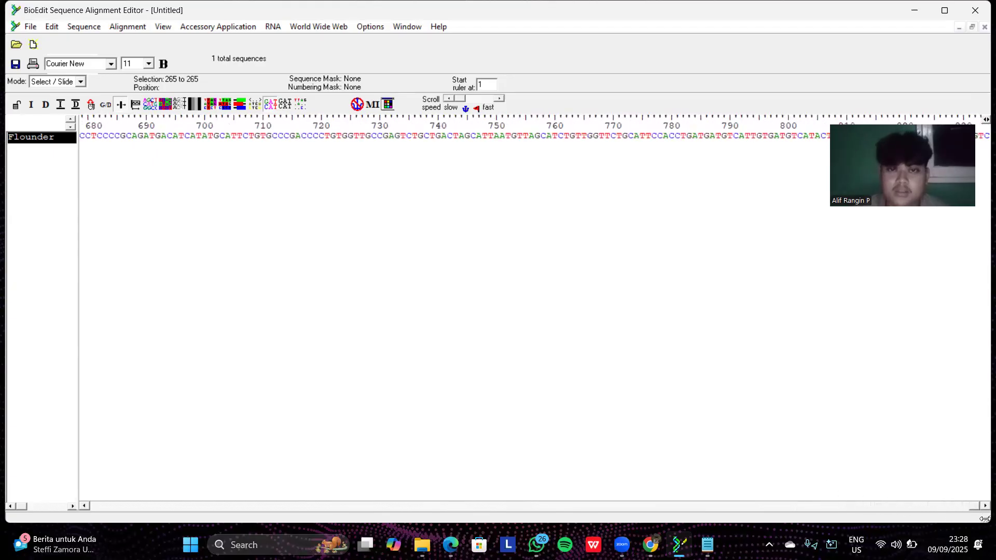
left_click(707, 544)
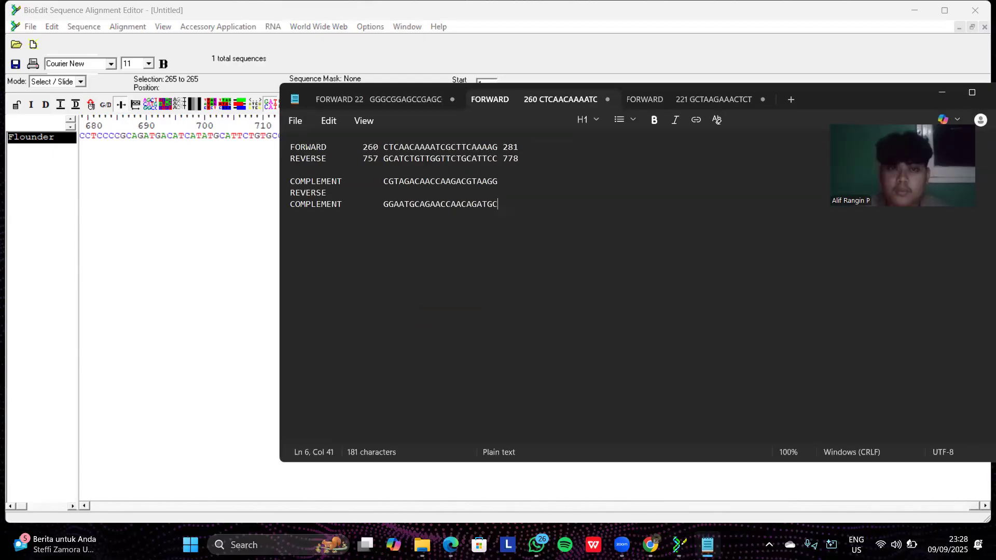
left_click(708, 544)
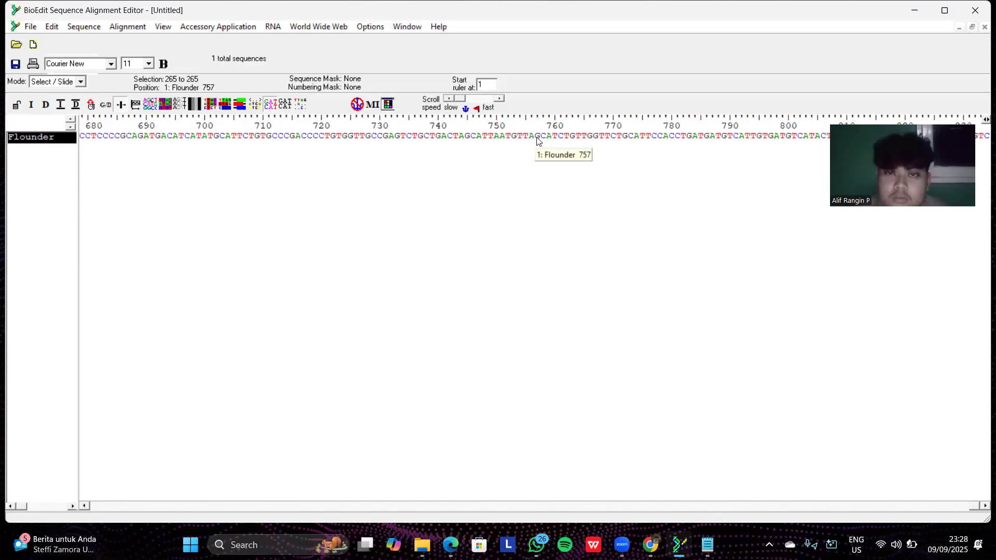
left_click_drag(541, 141, 661, 145)
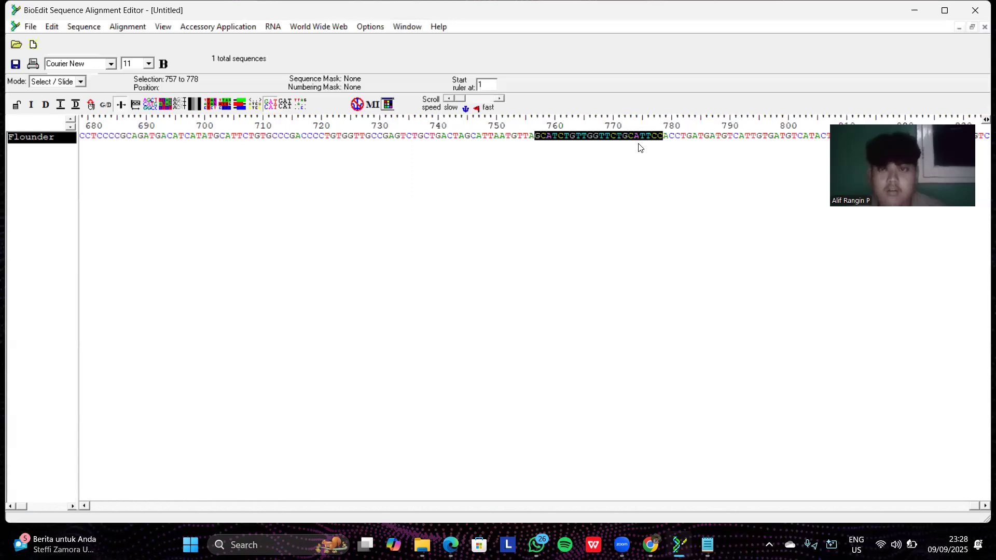
Step: Switch to Notepad, review the complement and reverse complement of the reverse primer, and return to BioEdit
left_click(708, 544)
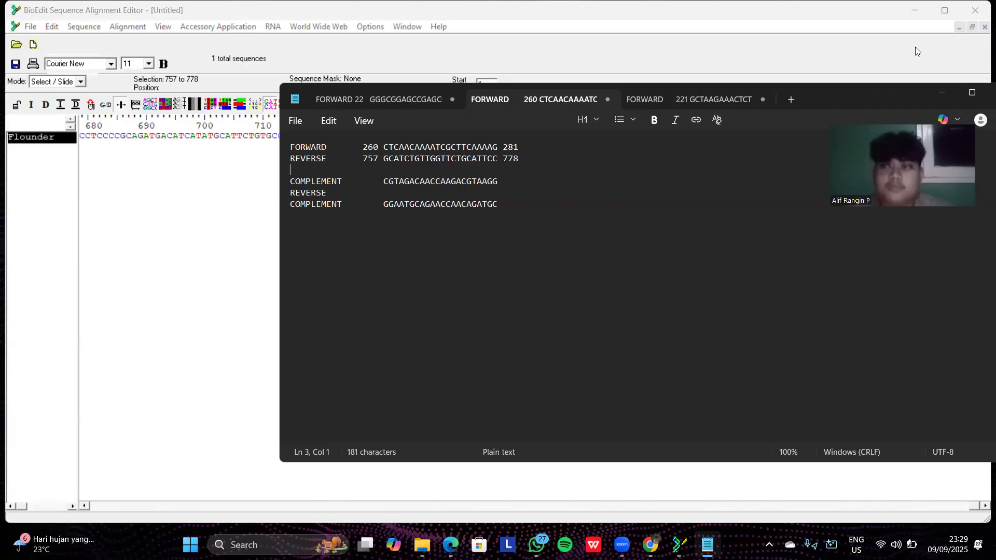
left_click(937, 91)
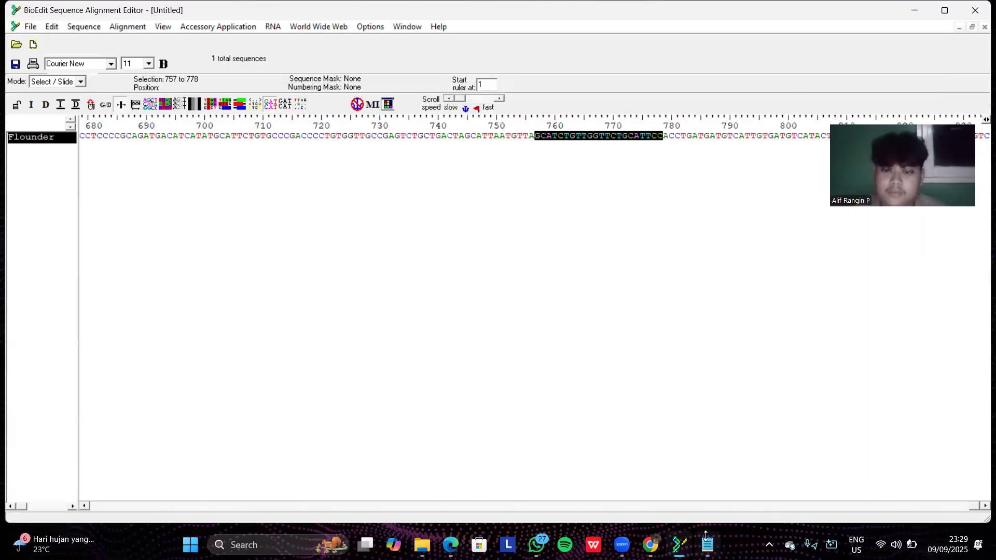
mouse_move(708, 542)
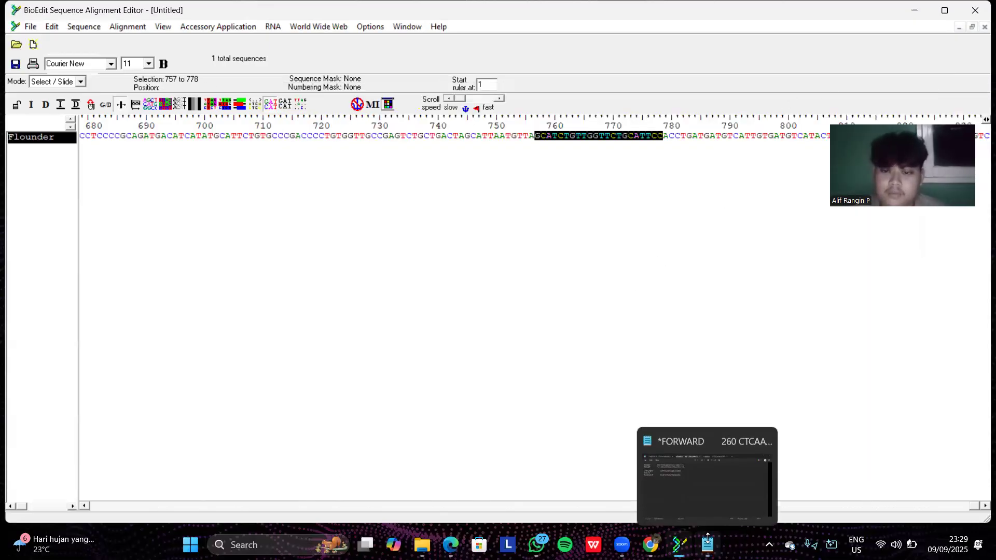
Step: Switch to Edge and review the forward and reverse primer sequences entered in the Primer-BLAST form
left_click(451, 542)
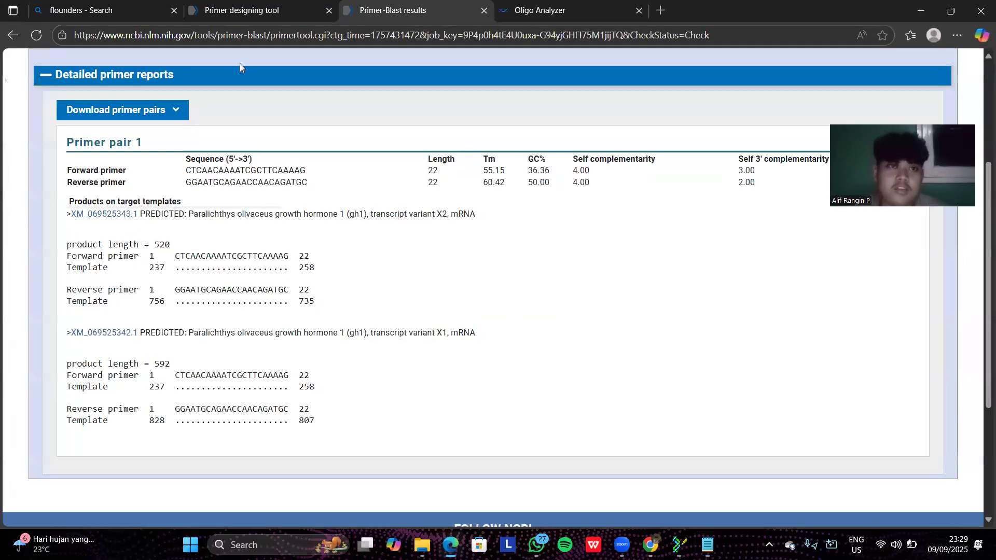
left_click(245, 11)
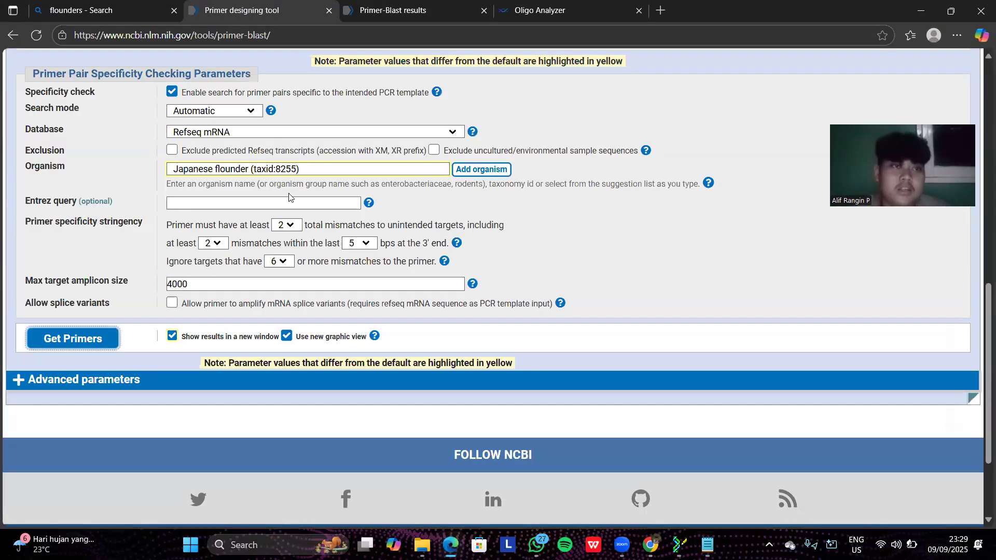
scroll(289, 193, "up", 10)
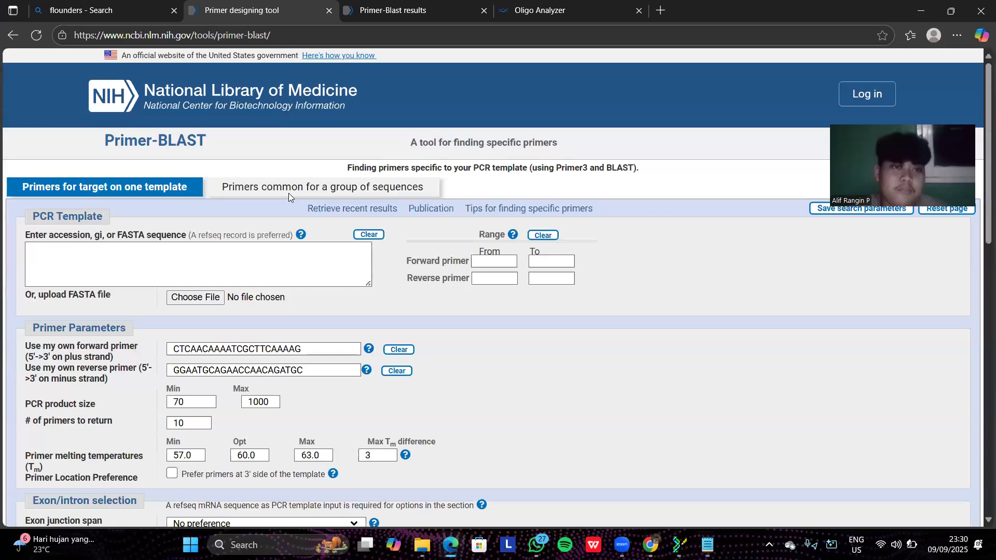
scroll(281, 196, "down", 1)
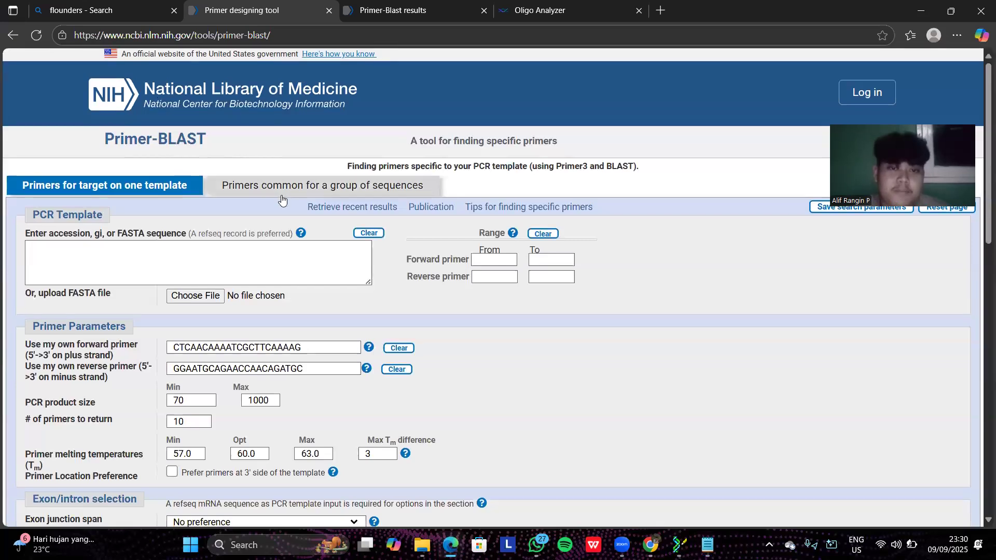
scroll(282, 200, "down", 2)
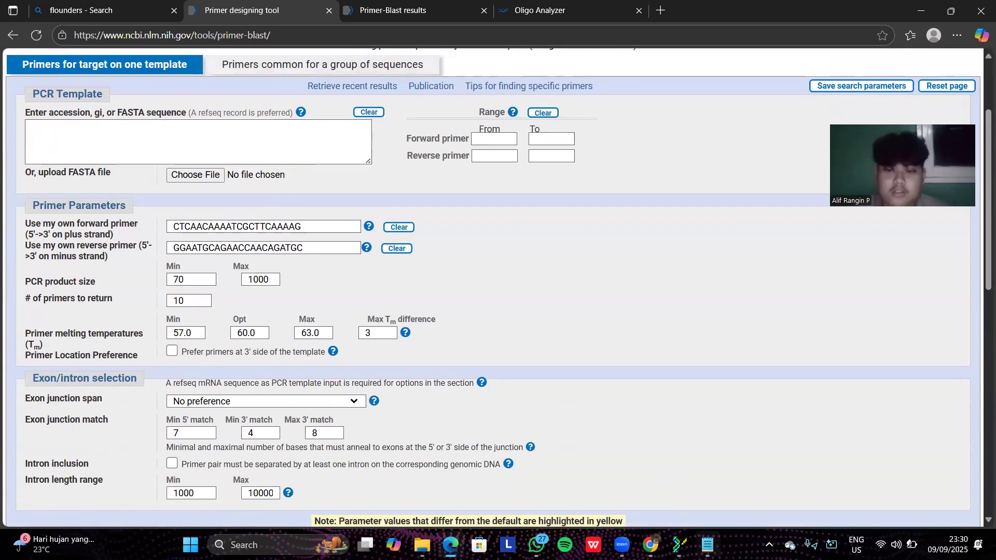
mouse_move(707, 544)
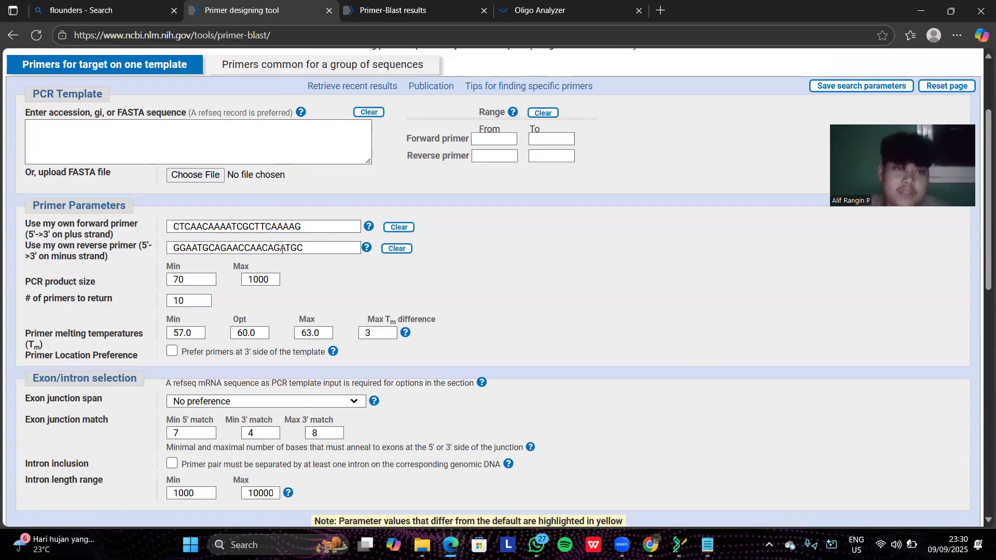
Step: Check the Refseq mRNA database and Japanese flounder (taxid:8255) organism settings, and submit the Primer-BLAST search
scroll(282, 250, "down", 6)
scroll(281, 250, "down", 1)
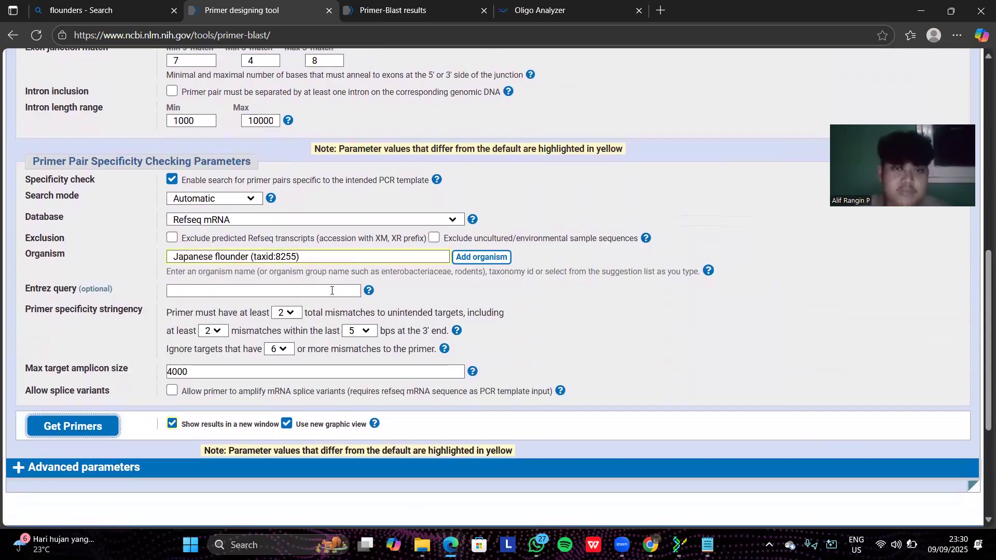
left_click(427, 258)
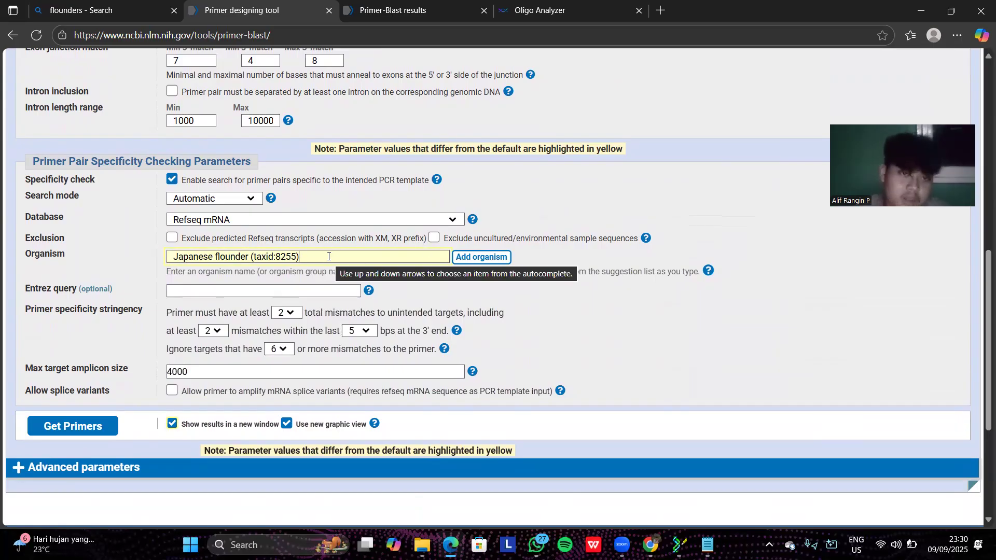
scroll(328, 256, "down", 2)
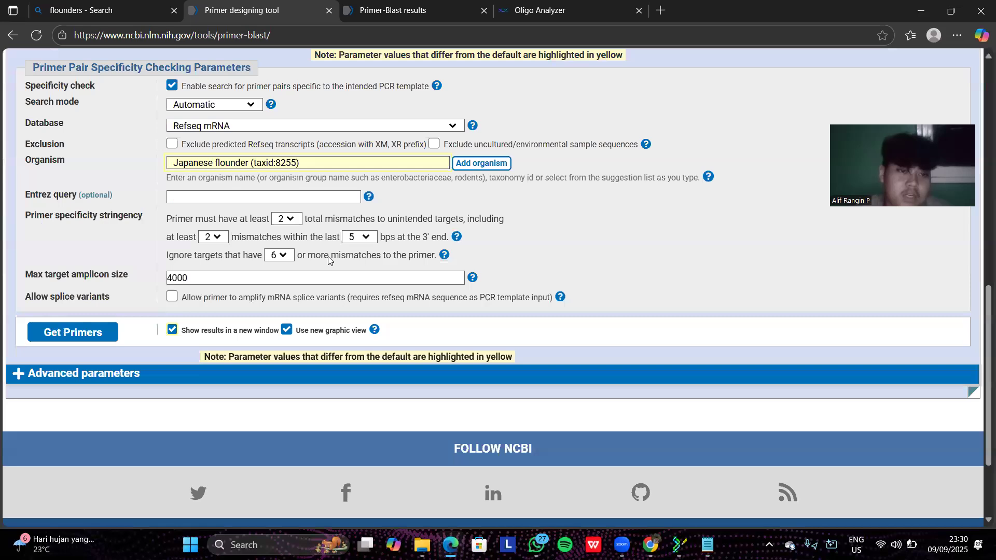
scroll(328, 256, "down", 1)
left_click(104, 327)
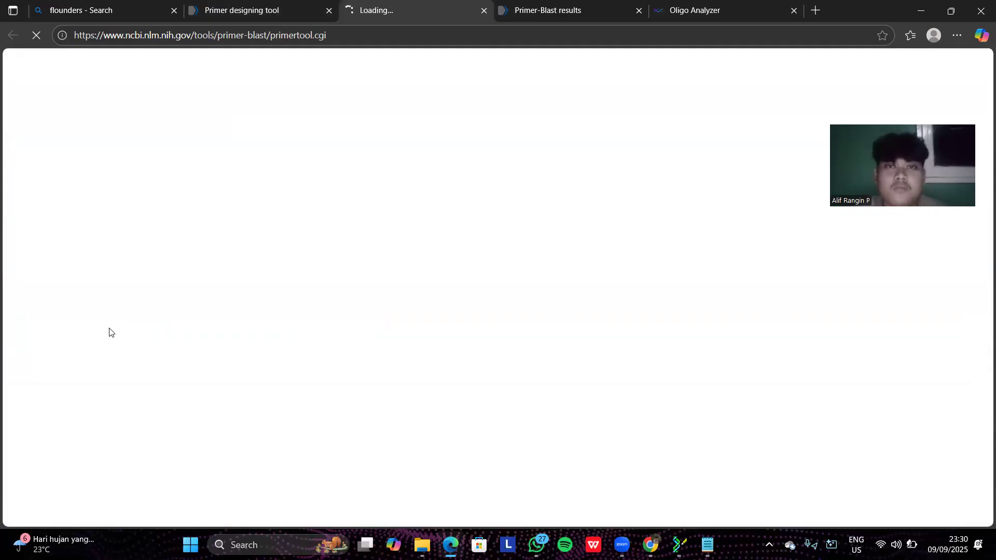
Step: Open the existing Primer-BLAST results and examine the specificity summary and the detailed report for primer pair 1
left_click(505, 10)
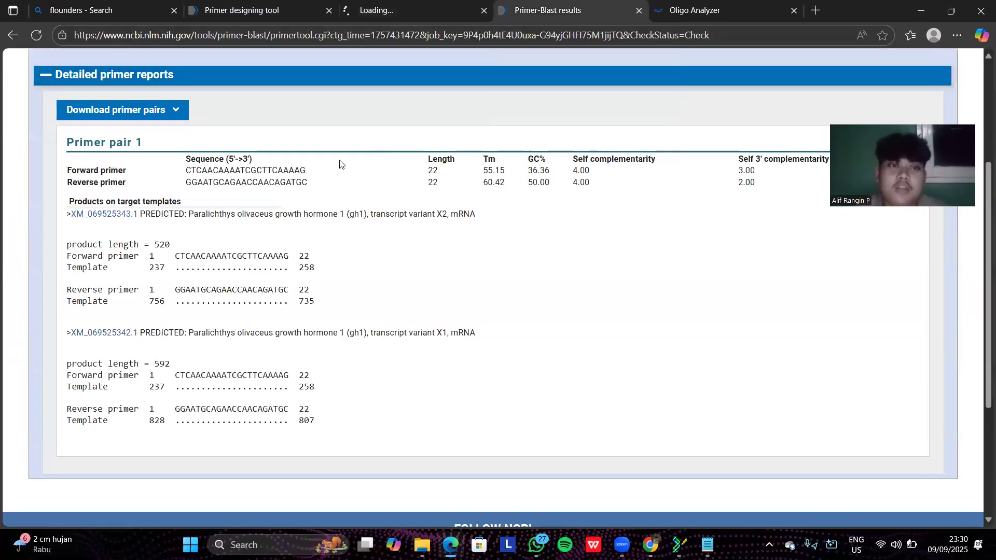
scroll(319, 175, "up", 4)
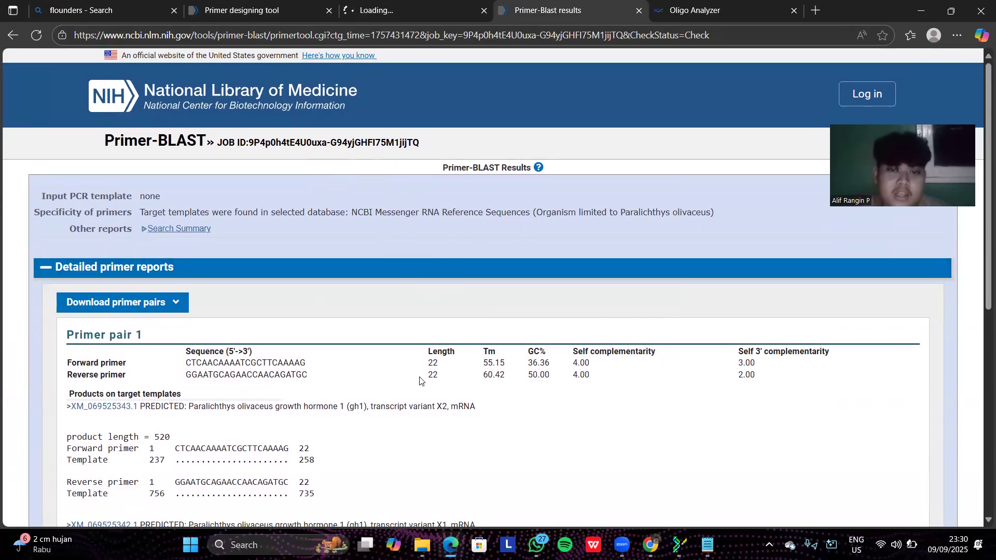
scroll(408, 377, "down", 1)
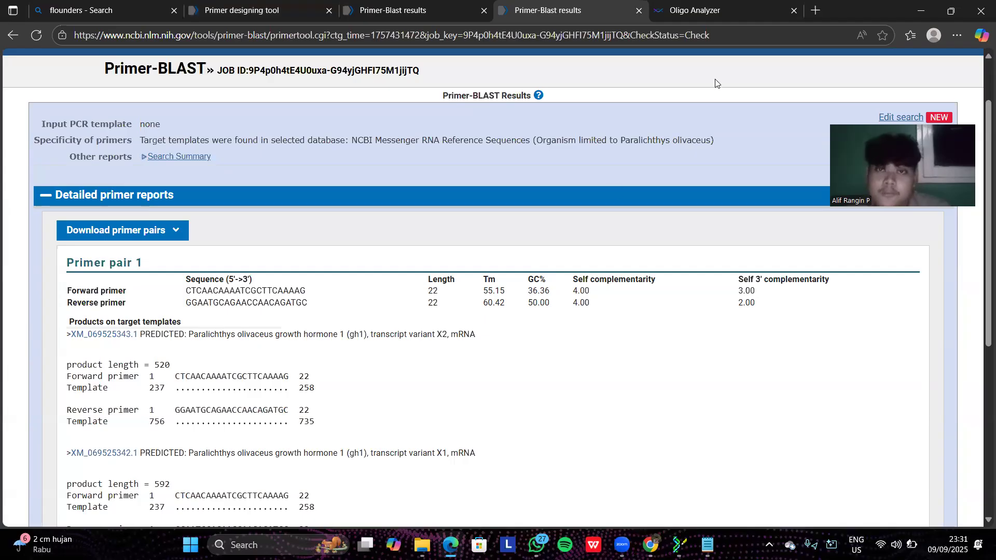
scroll(571, 266, "down", 2)
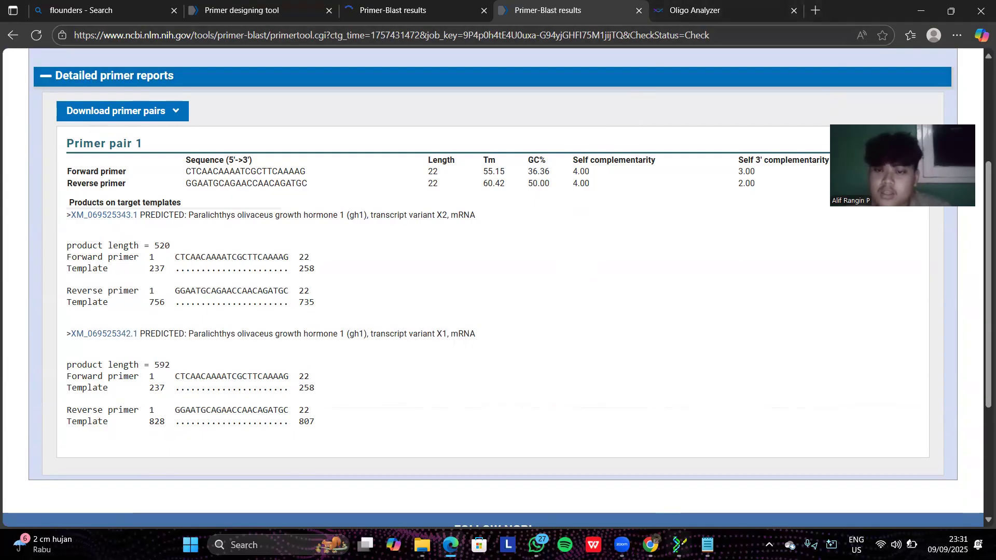
Step: Switch to BioEdit and close the untitled Flounder alignment without saving changes
left_click(680, 544)
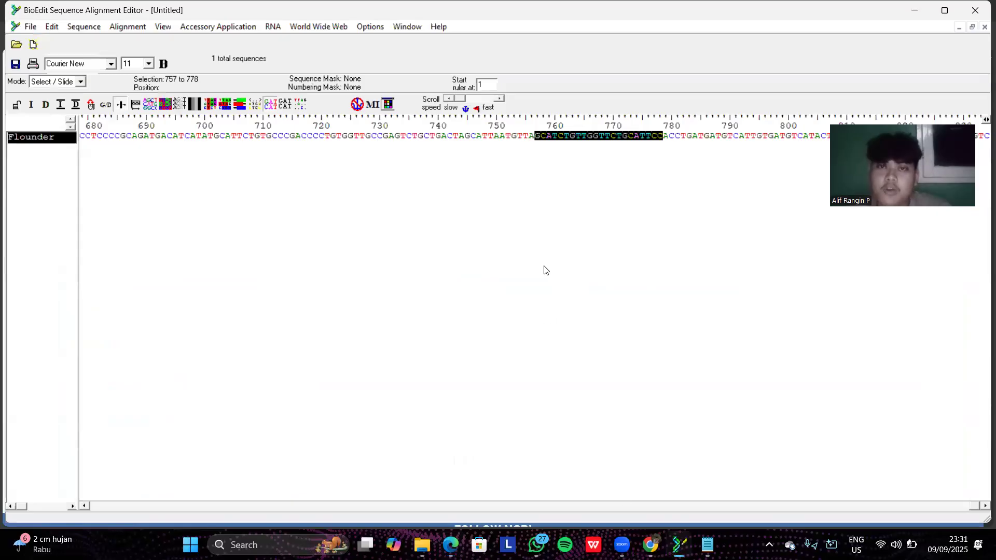
left_click(985, 27)
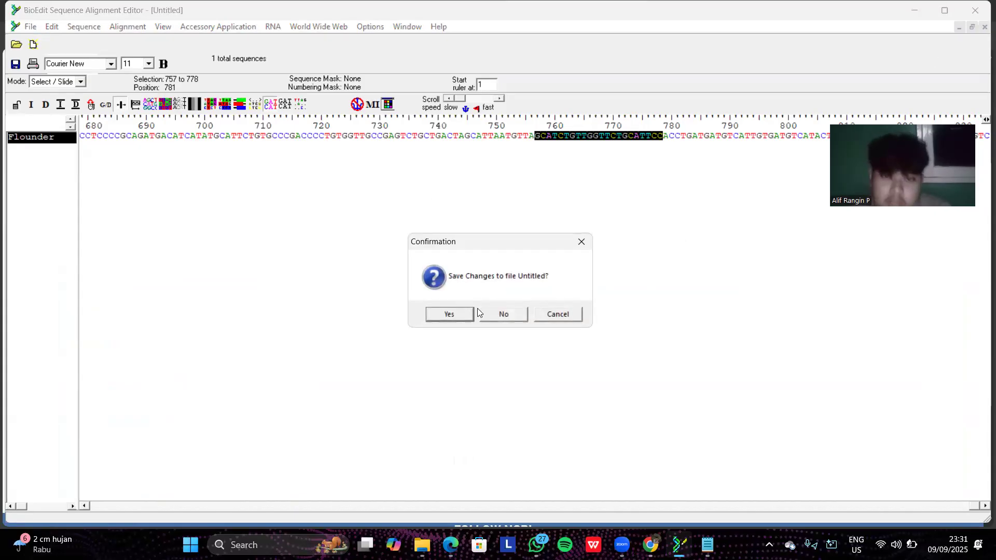
left_click(488, 318)
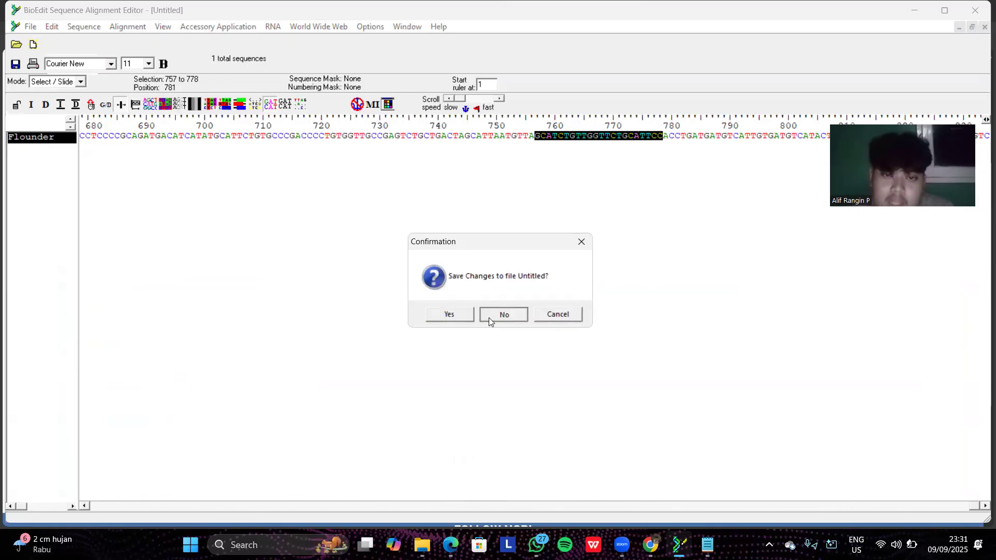
Step: Create a new alignment and import the FASTA files sequence (9), sequence (10) and sequence (12) from the biotek okta folder
left_click(14, 27)
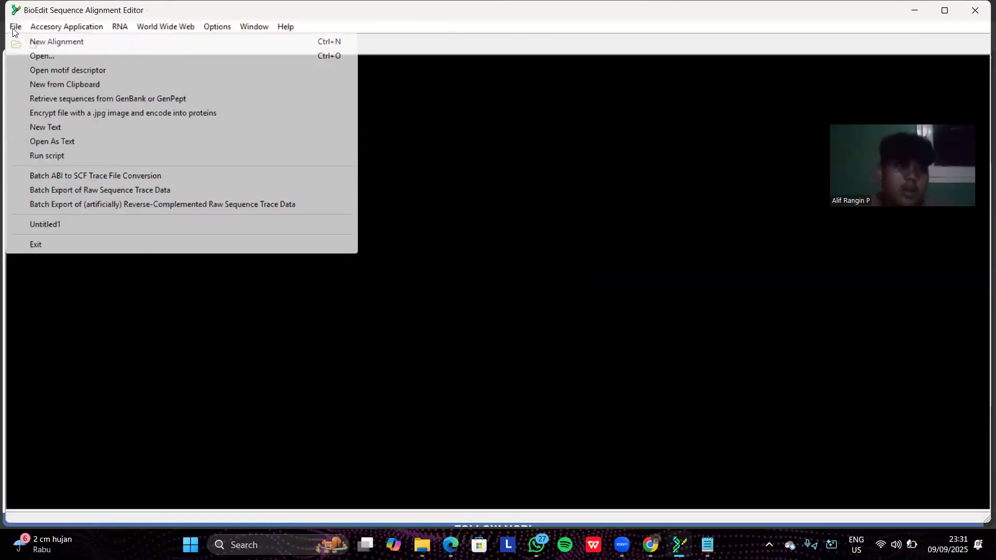
left_click(46, 42)
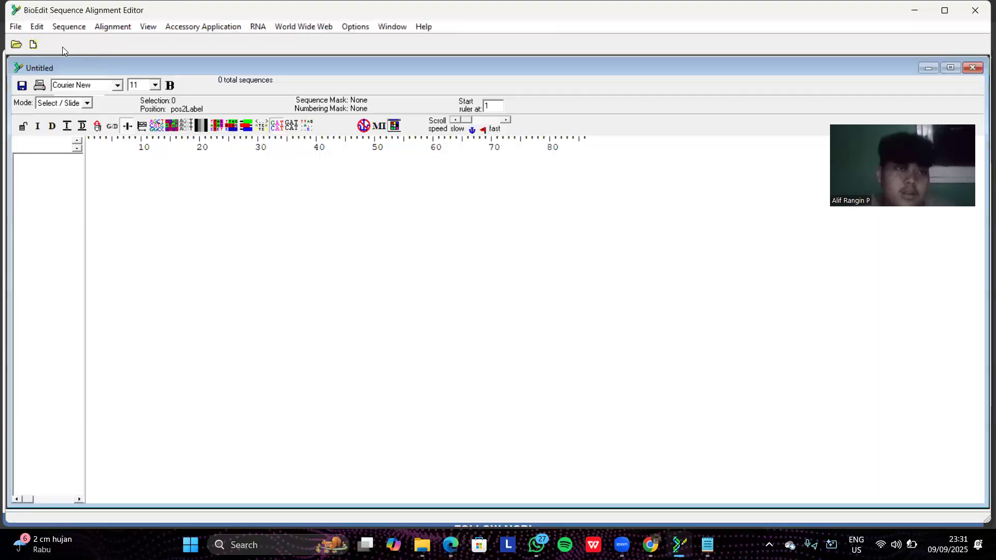
left_click(15, 27)
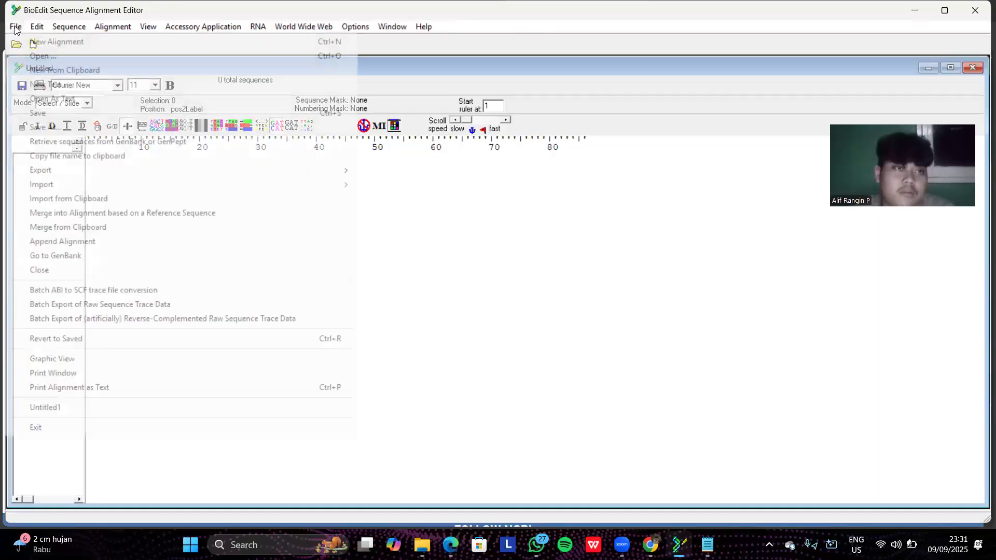
mouse_move(37, 26)
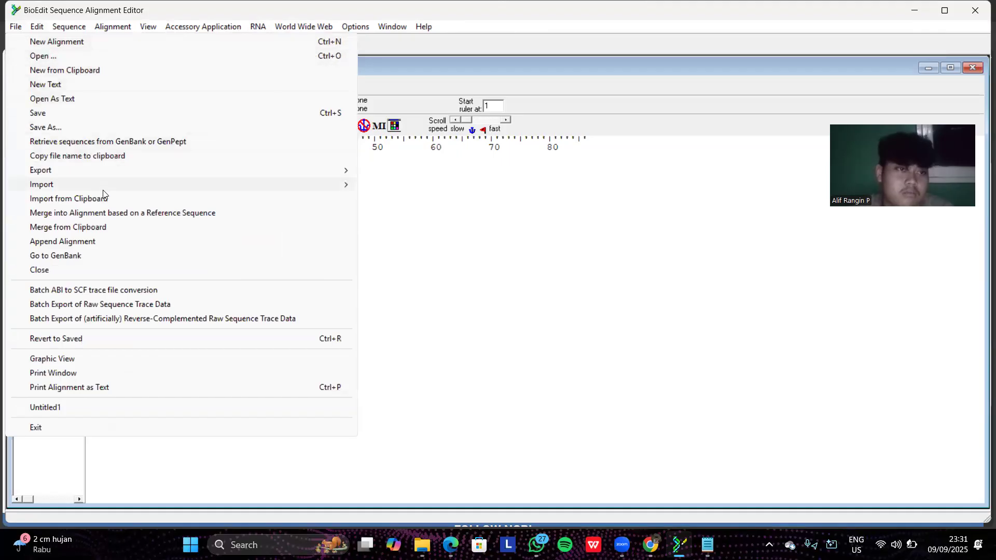
mouse_move(139, 184)
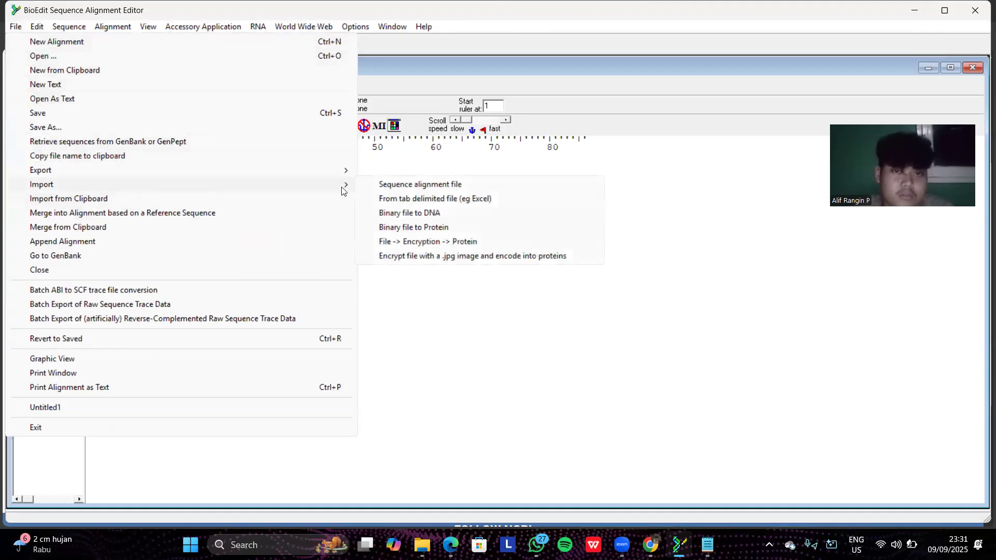
left_click(400, 184)
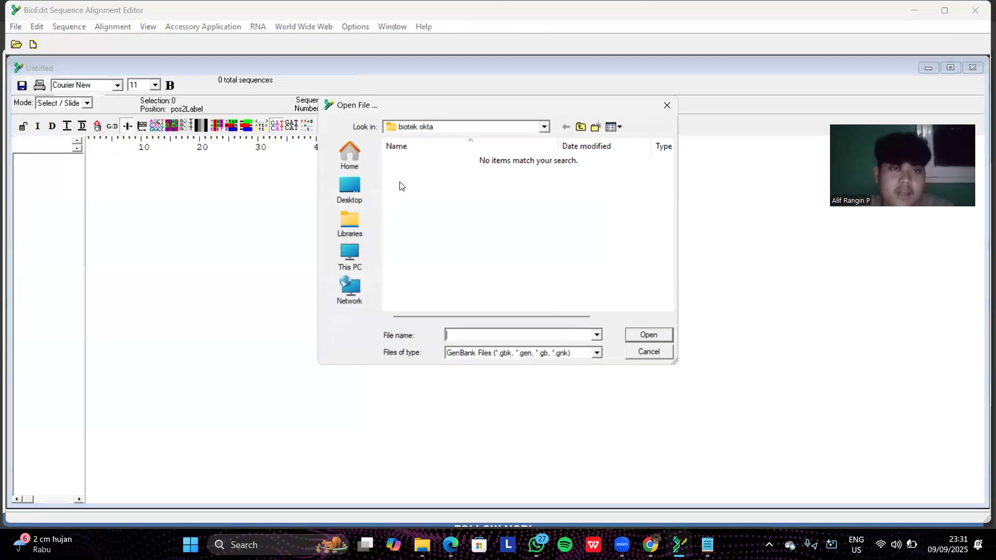
left_click(597, 353)
left_click(521, 449)
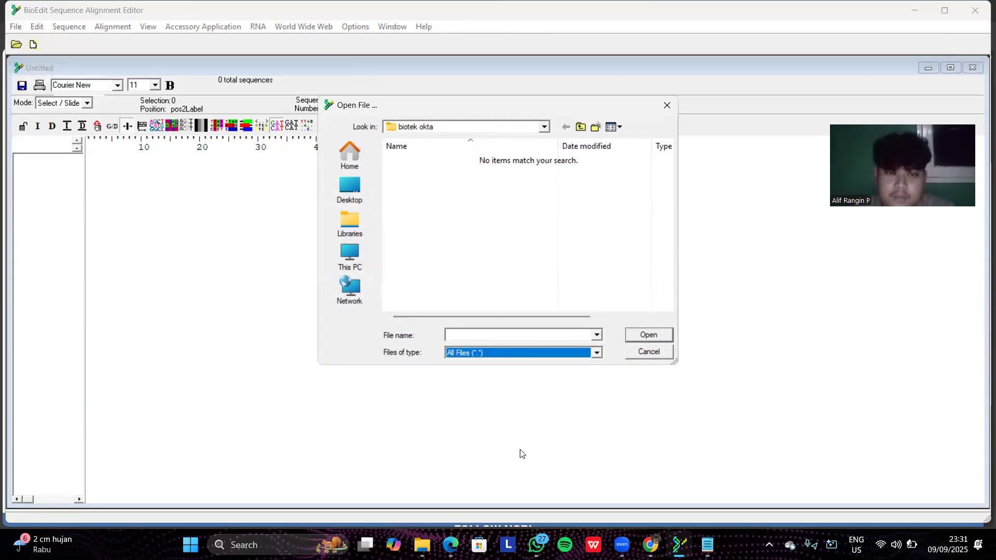
left_click_drag(461, 158, 460, 195)
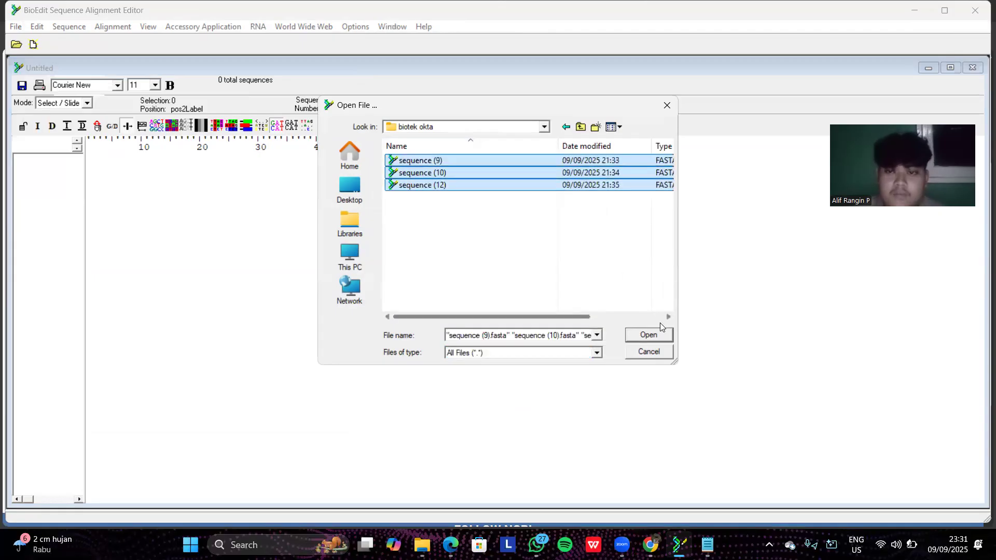
left_click(648, 335)
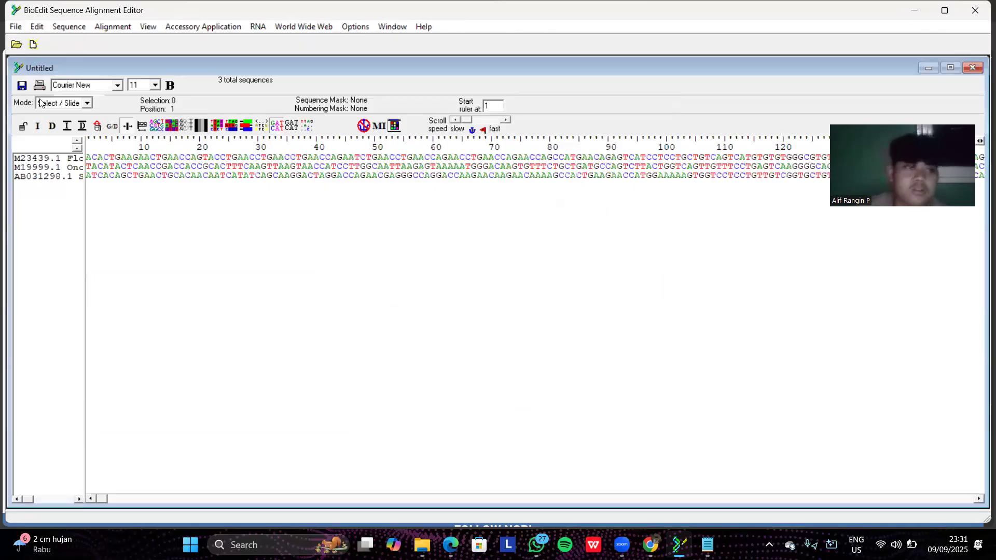
Step: Rename the M23439.1 sequence to Flounder by removing its accession number and gene description, and apply the change
double_click(64, 161)
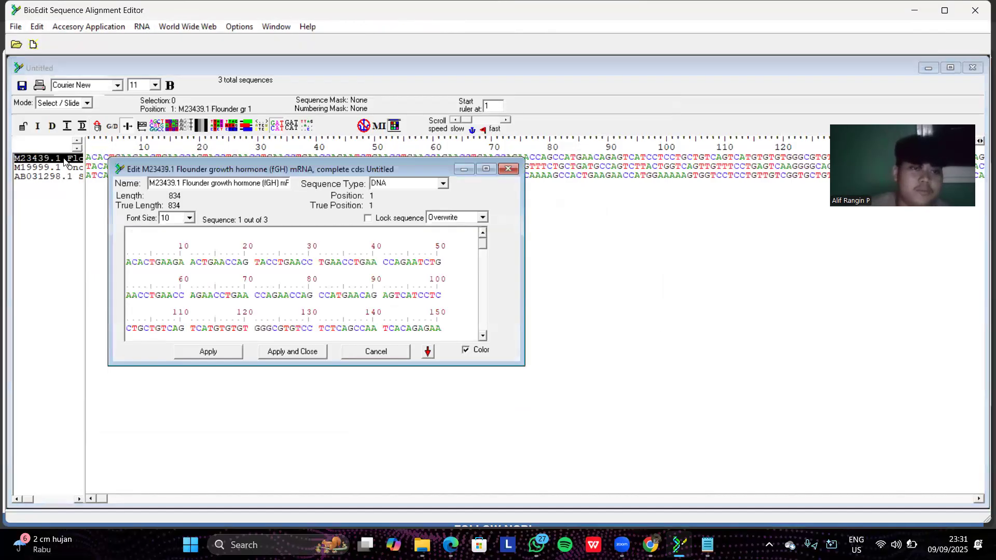
left_click_drag(183, 183, 146, 182)
key("BackSpace")
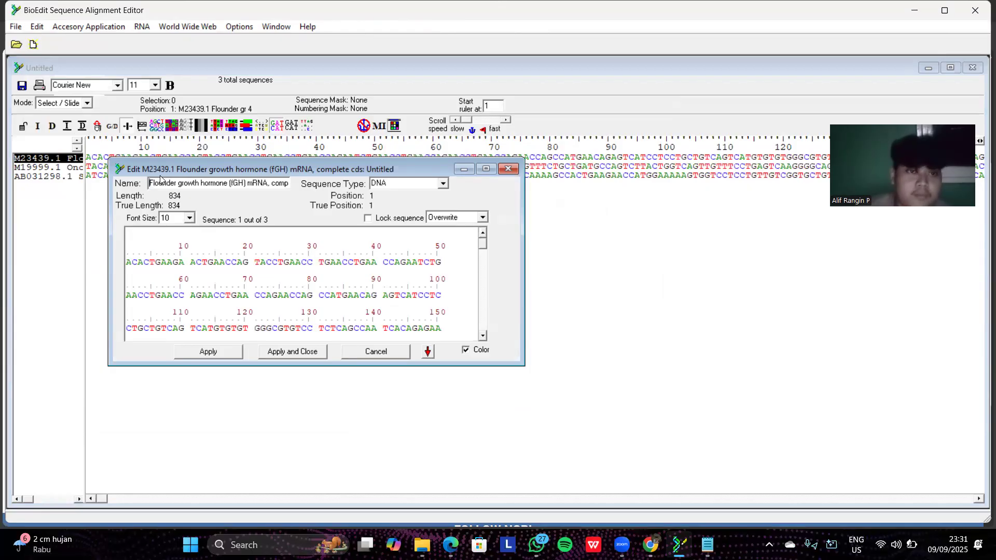
left_click_drag(179, 183, 295, 175)
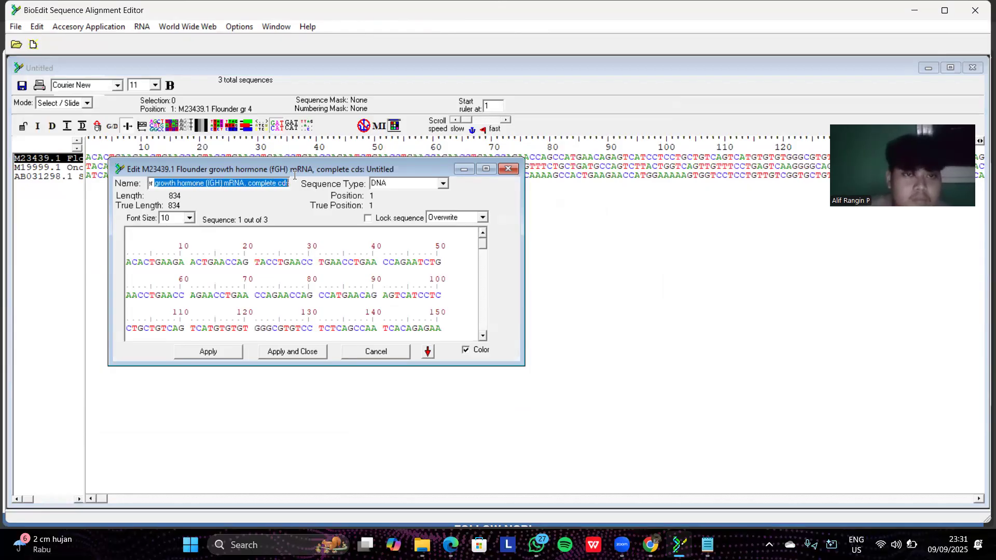
key("BackSpace")
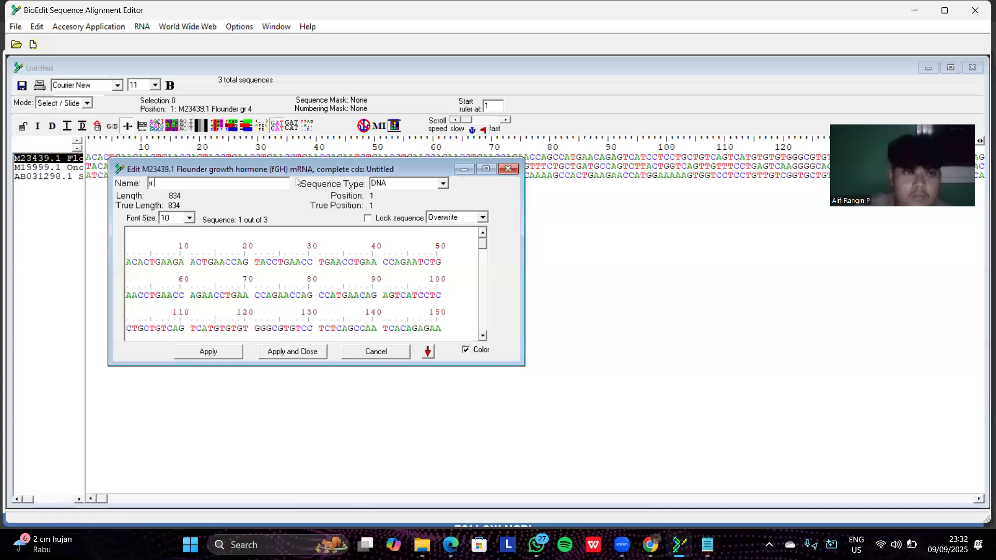
left_click(309, 353)
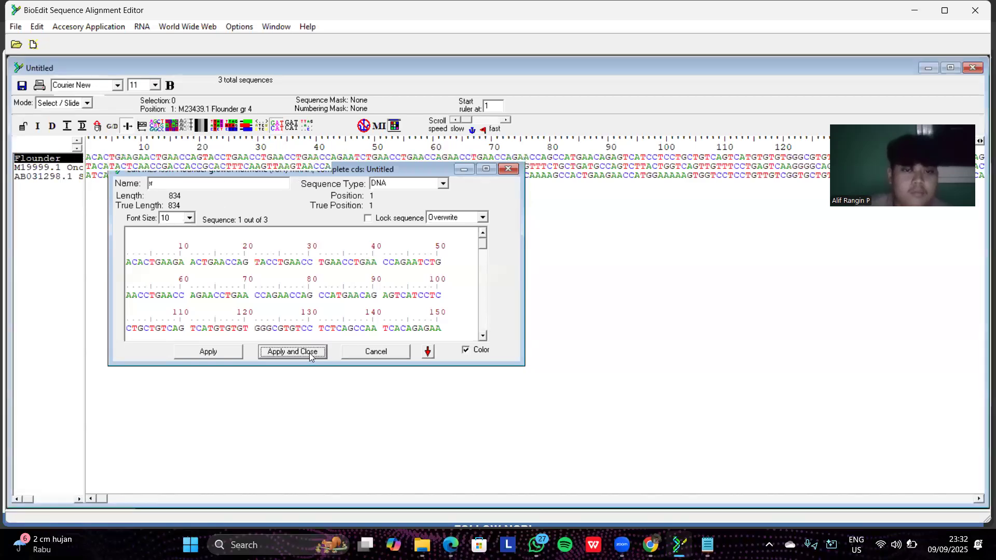
Step: Shorten the M19999.1 sequence title to Oncorhynchus kisutch (coho salmon) and apply the change
left_click(67, 167)
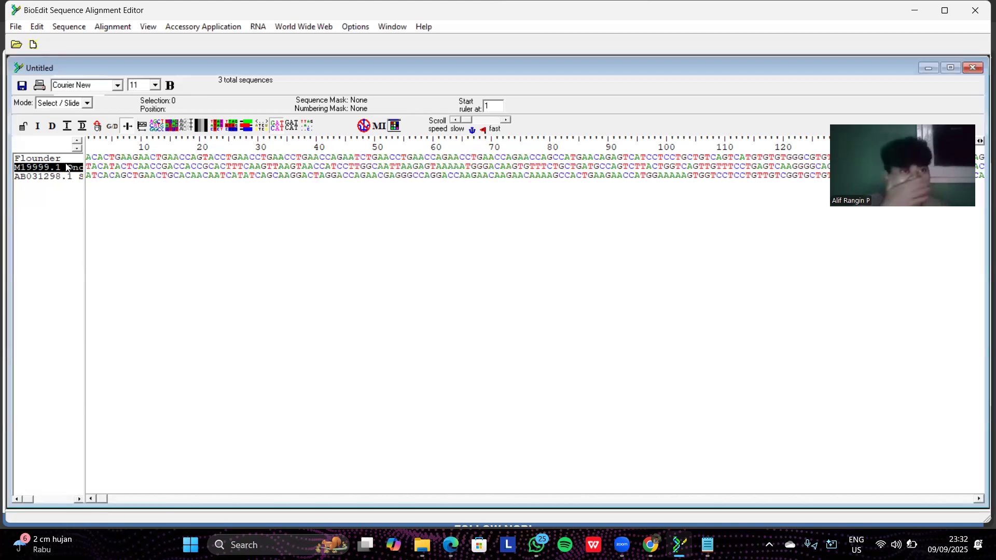
double_click(66, 166)
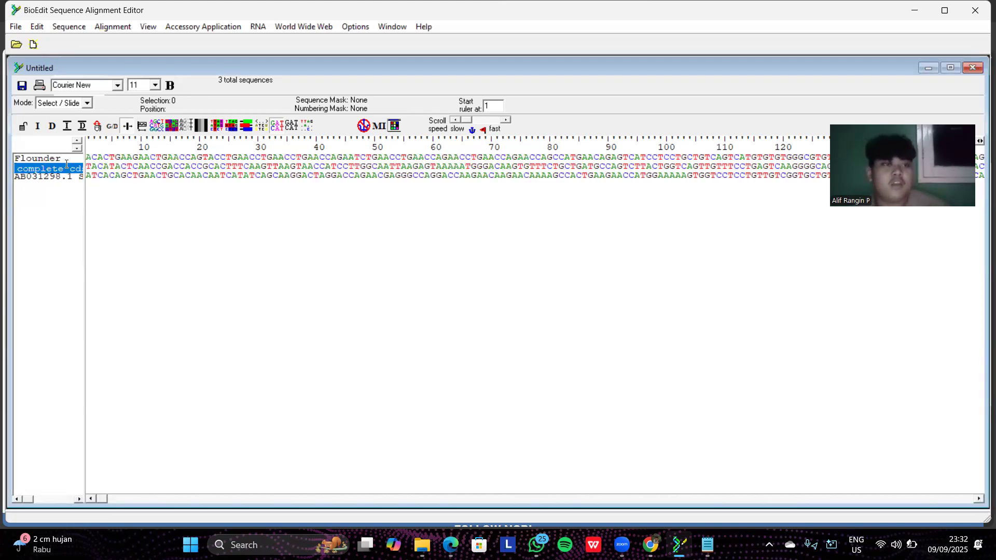
double_click(71, 167)
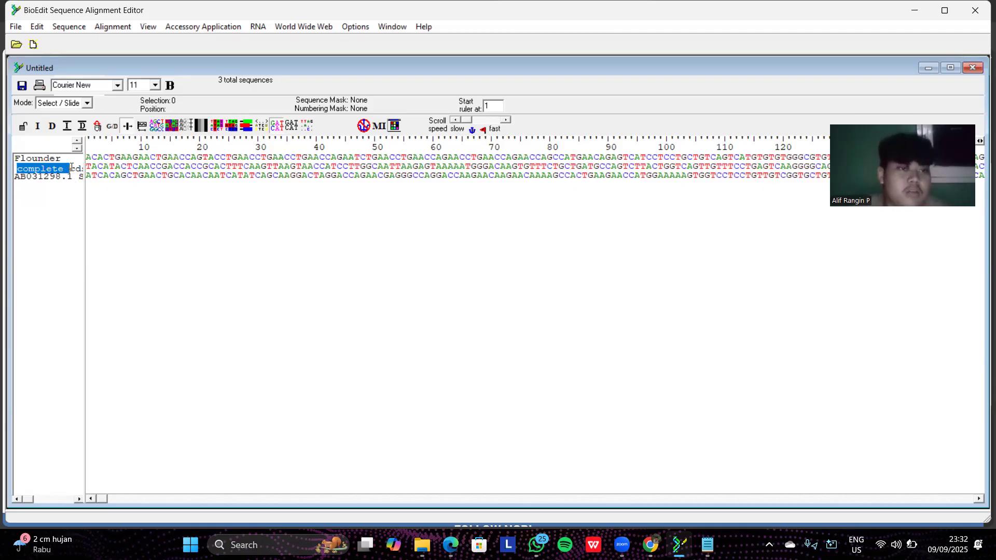
left_click(71, 184)
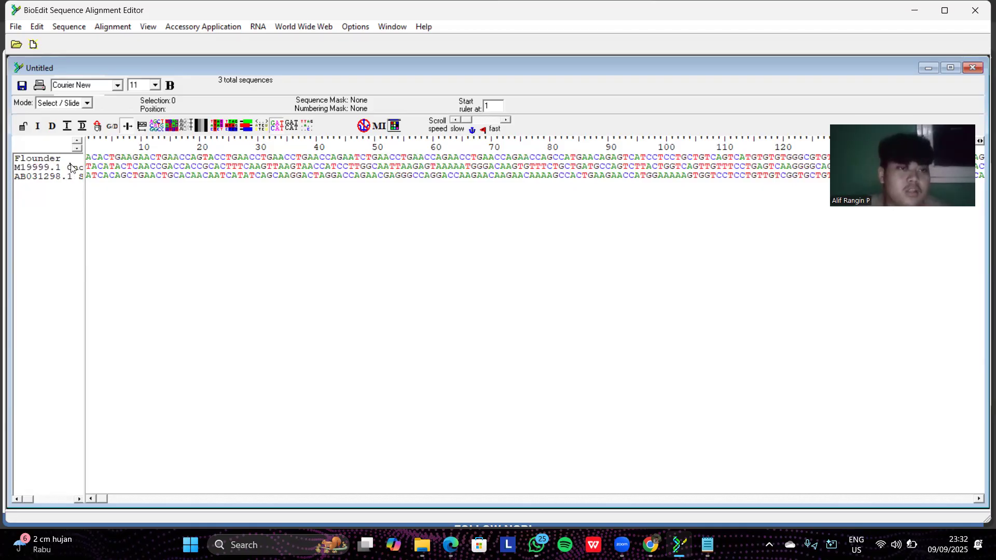
double_click(71, 167)
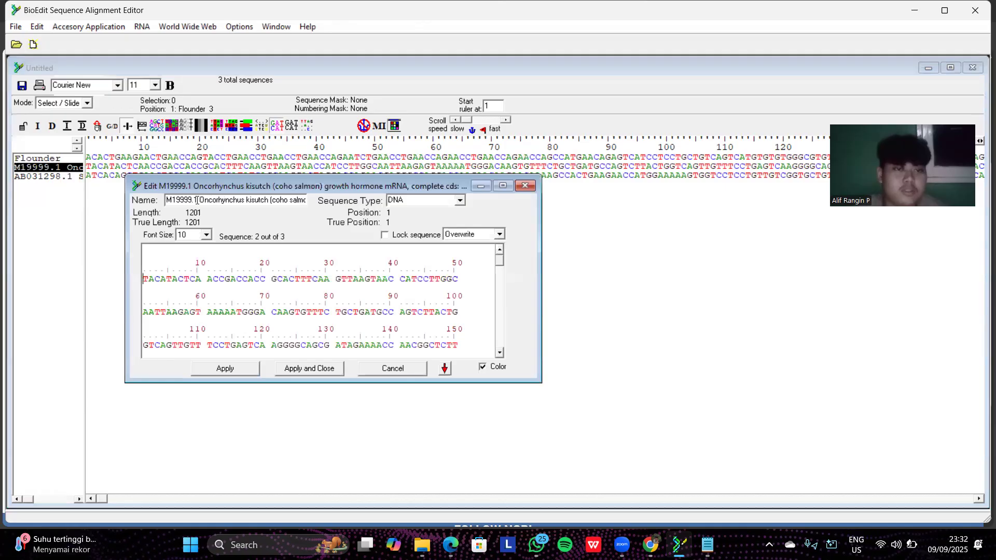
left_click_drag(197, 200, 161, 202)
key("BackSpace")
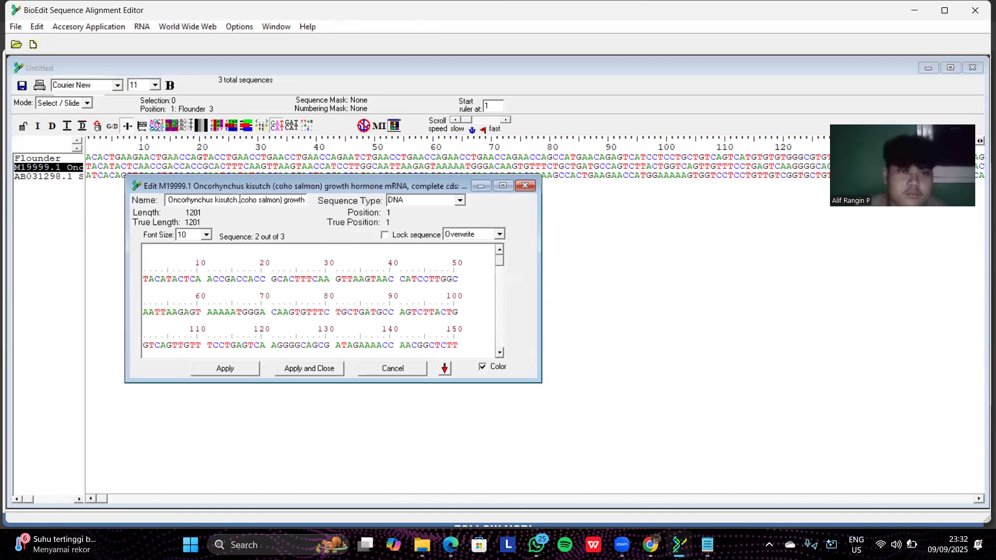
left_click_drag(284, 200, 332, 203)
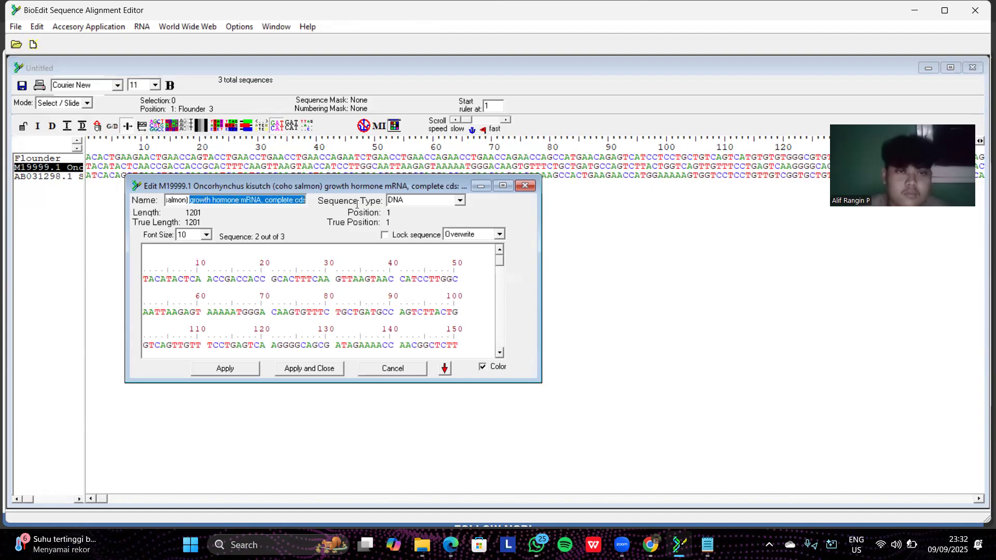
key("BackSpace")
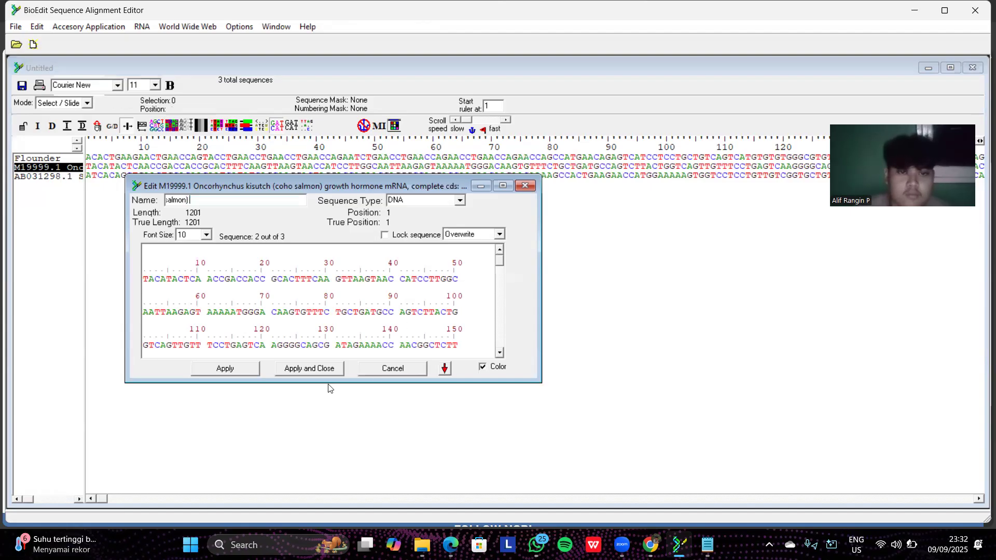
left_click(311, 368)
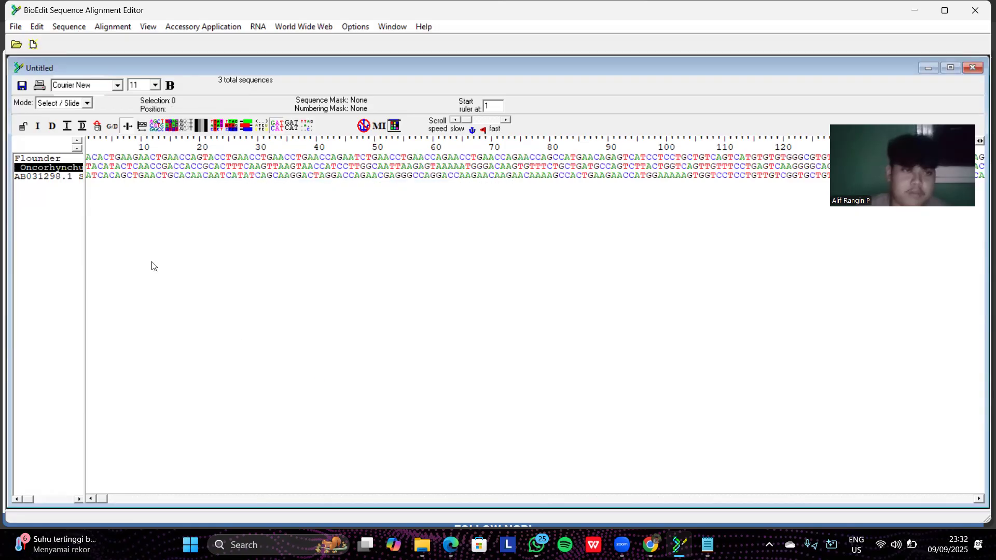
Step: Shorten the AB031298.1 sequence title to Siganus guttatus and apply the change
left_click(34, 179)
double_click(34, 179)
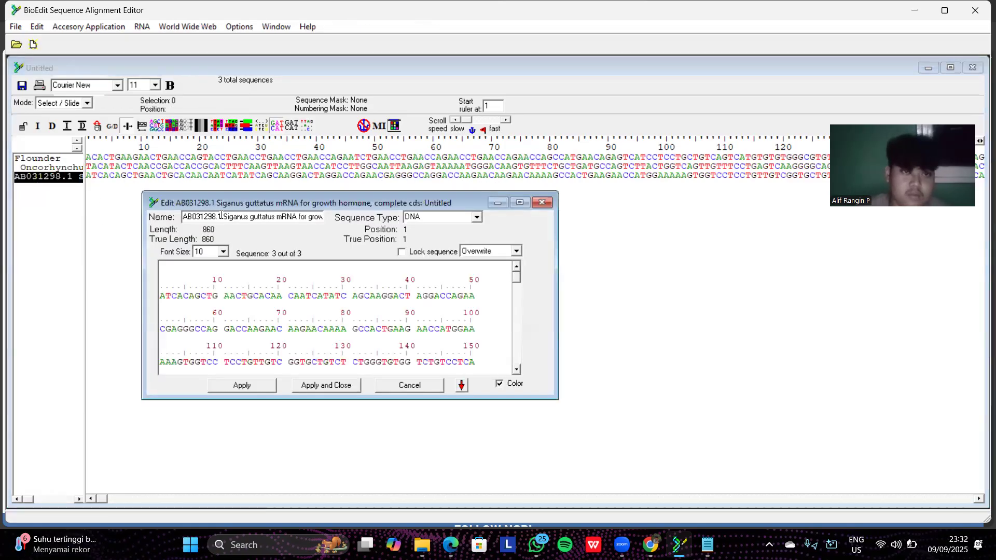
left_click_drag(224, 216, 185, 215)
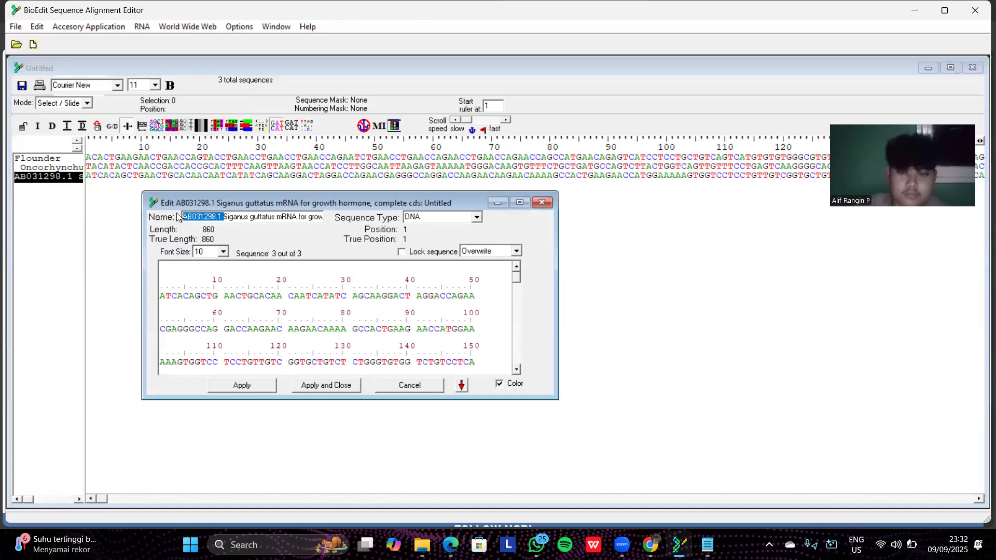
key("BackSpace")
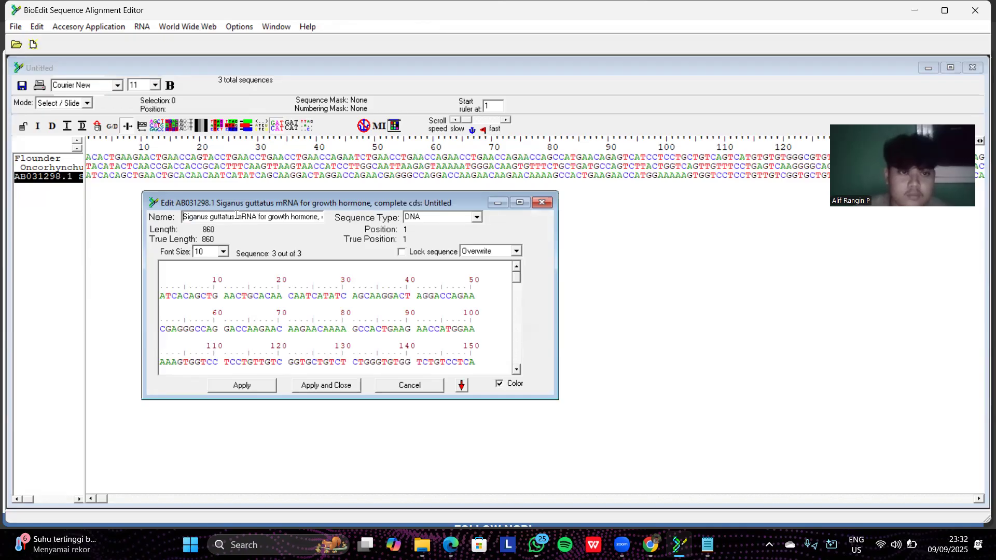
left_click_drag(237, 215, 339, 212)
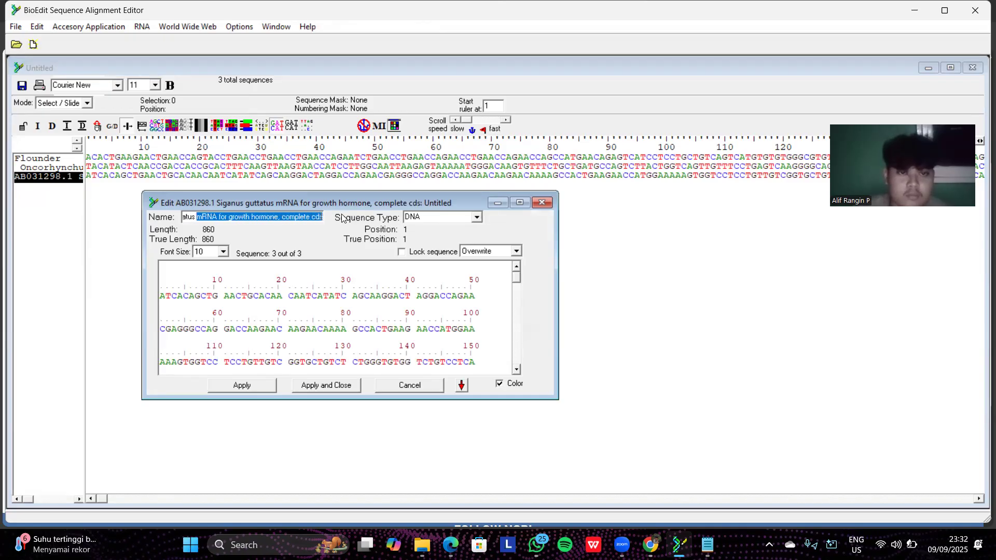
key("BackSpace")
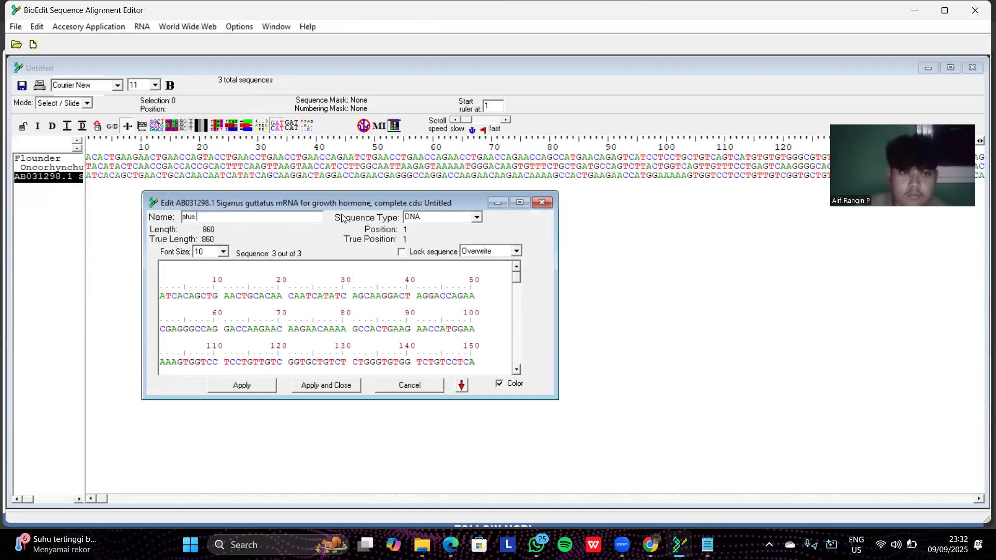
left_click(330, 387)
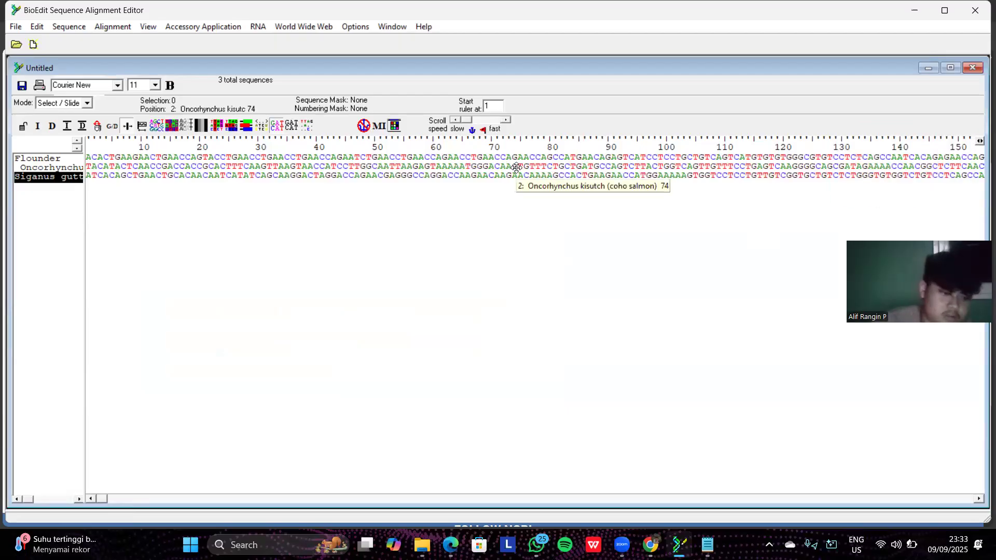
Step: Run a full ClustalW multiple alignment with 1000 bootstraps on all three sequences and minimize the resulting alignment window
key("ctrl+a")
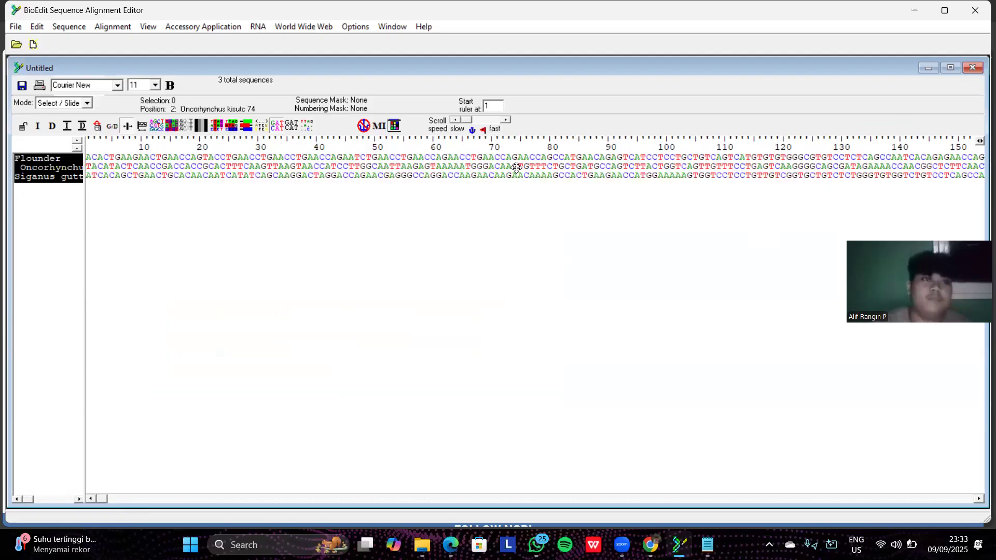
left_click(204, 27)
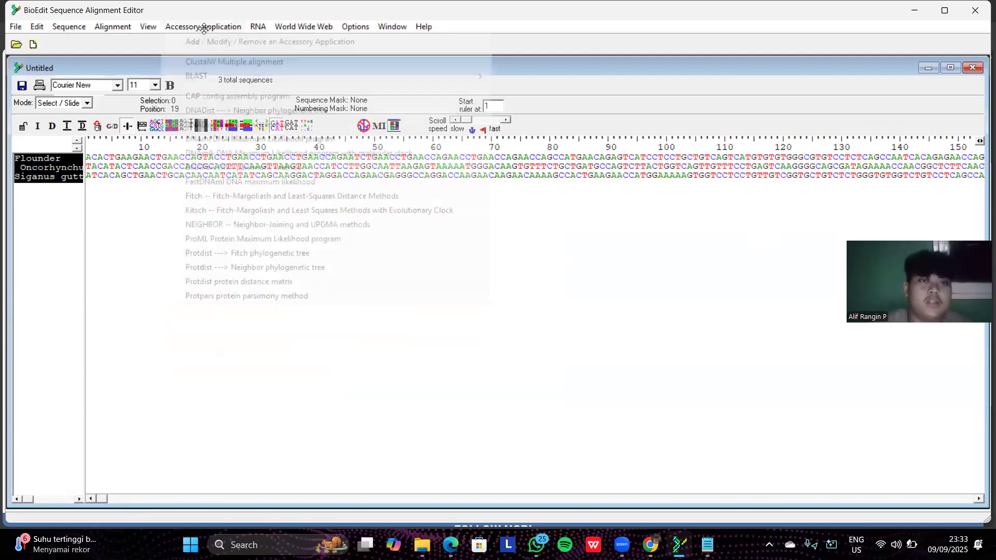
left_click(206, 62)
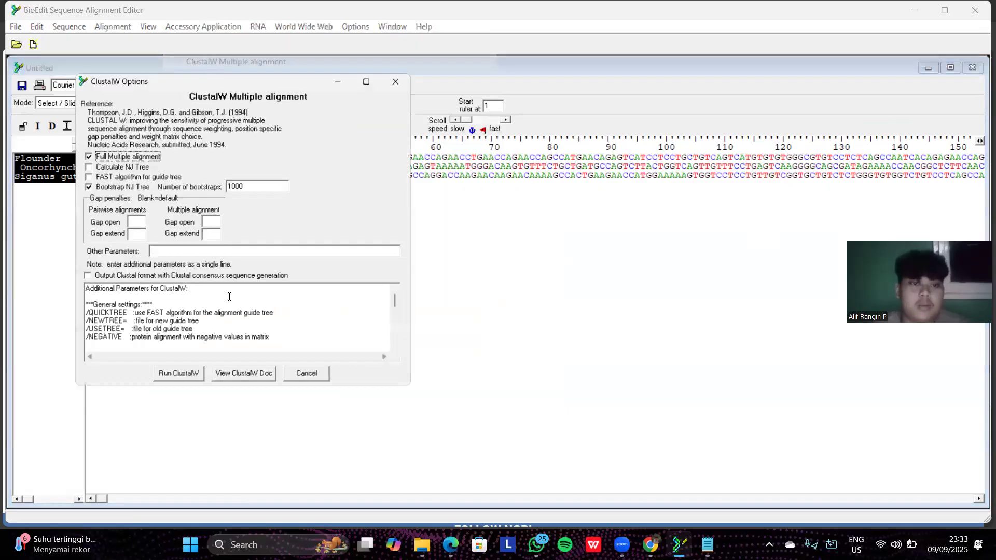
left_click(196, 382)
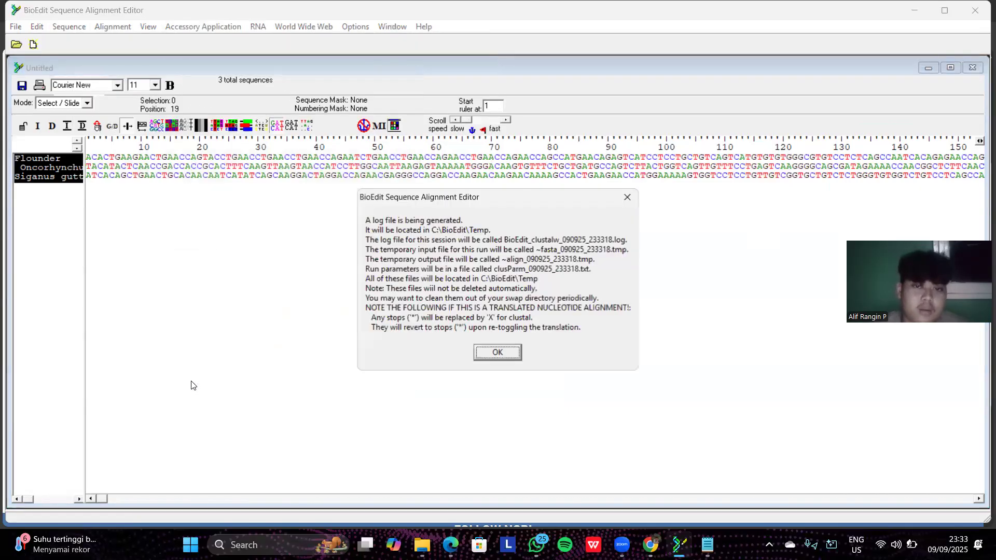
left_click(487, 351)
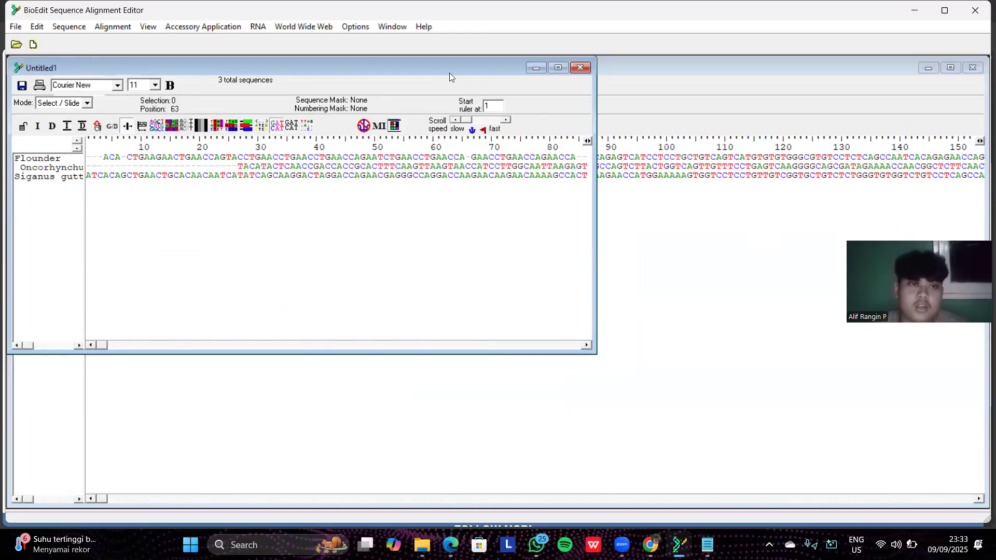
left_click_drag(447, 67, 600, 168)
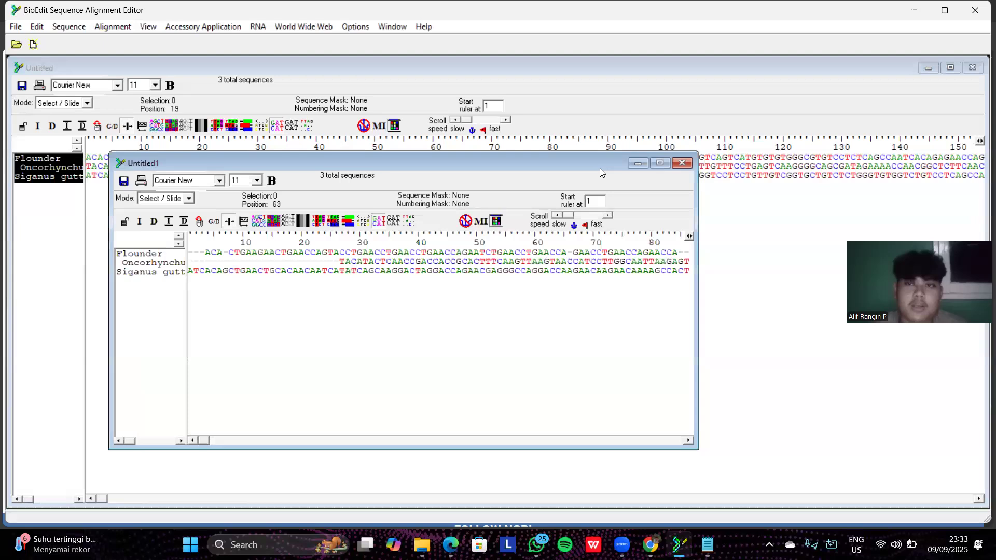
left_click(638, 163)
Step: Open a maximized Graphic View of the original untitled alignment with the page width set to 15 inches
left_click(16, 27)
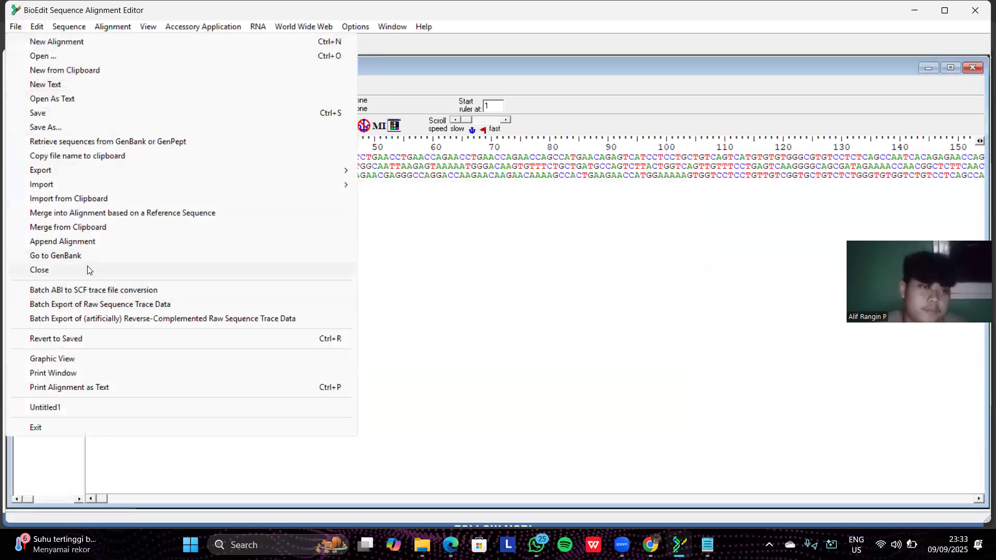
left_click(52, 359)
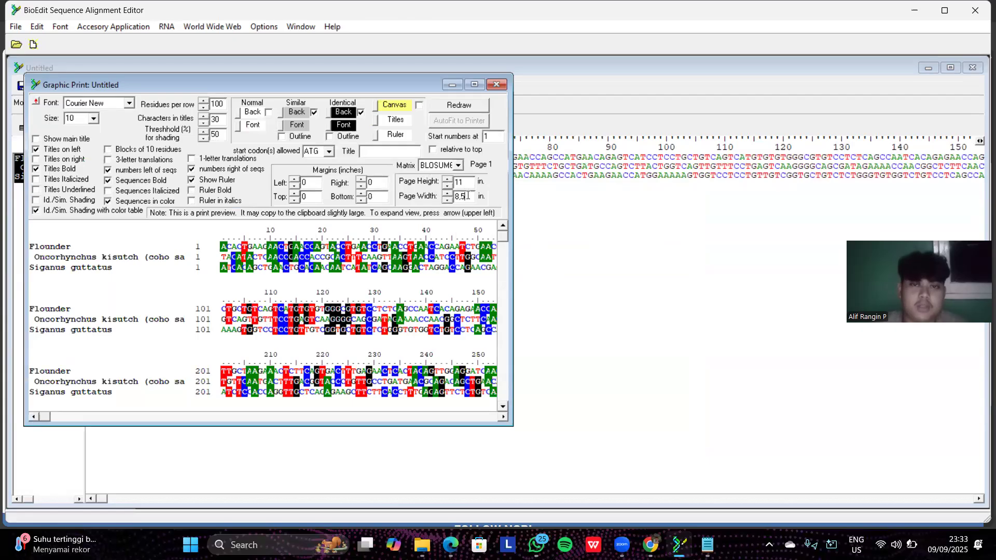
key("BackSpace")
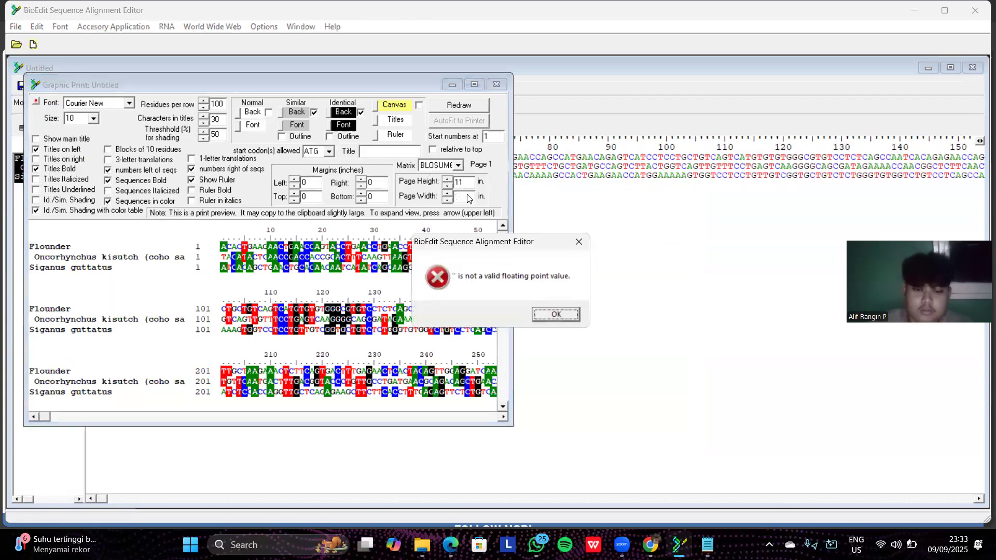
left_click(555, 315)
type("15")
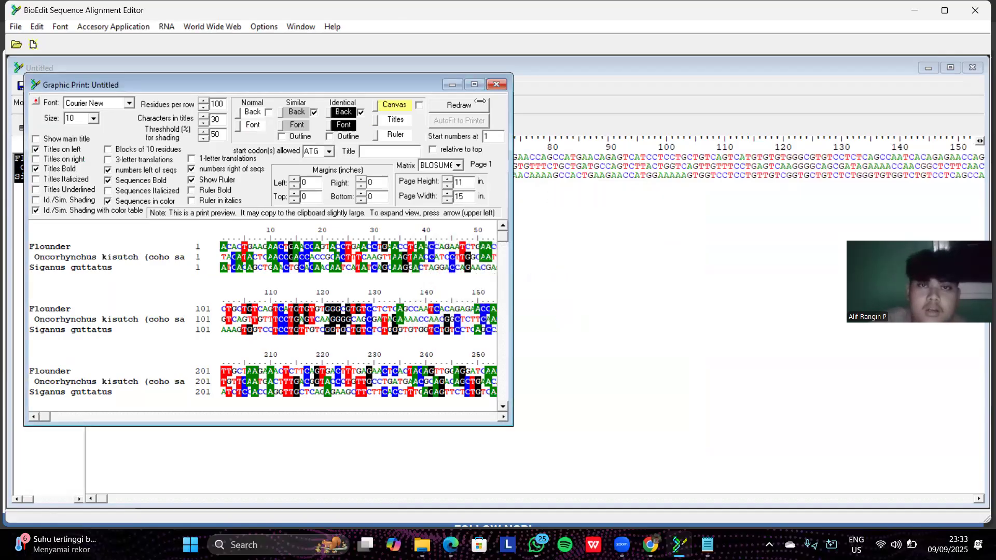
left_click(475, 84)
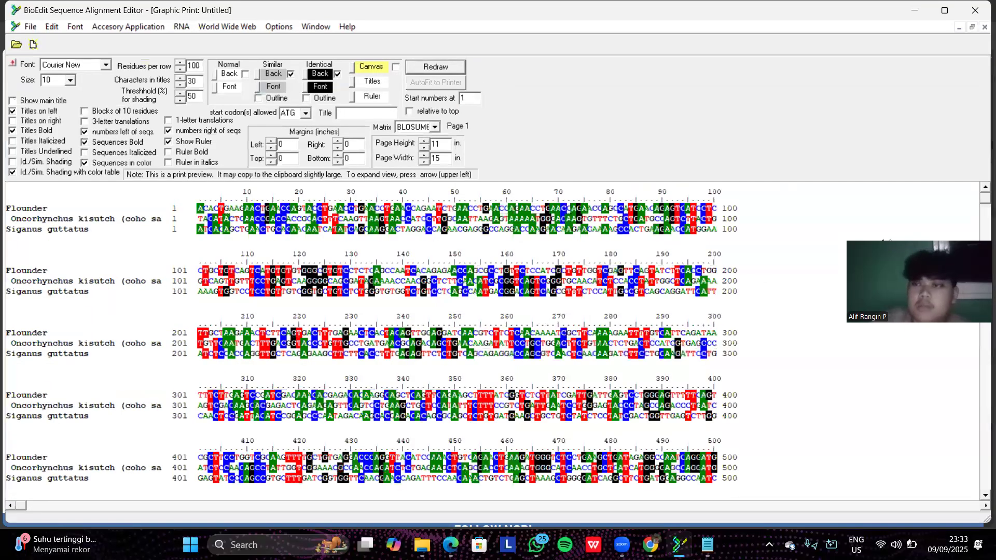
scroll(981, 203, "down", 2)
left_click_drag(981, 212, 980, 233)
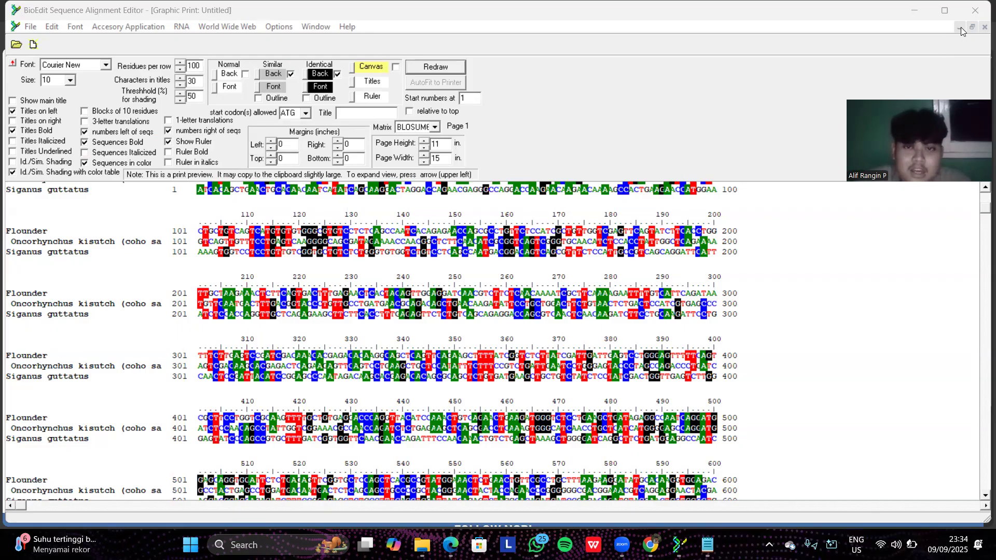
Step: Minimize the graphic print and the original untitled alignment, and bring the graphic print back into view
left_click(984, 26)
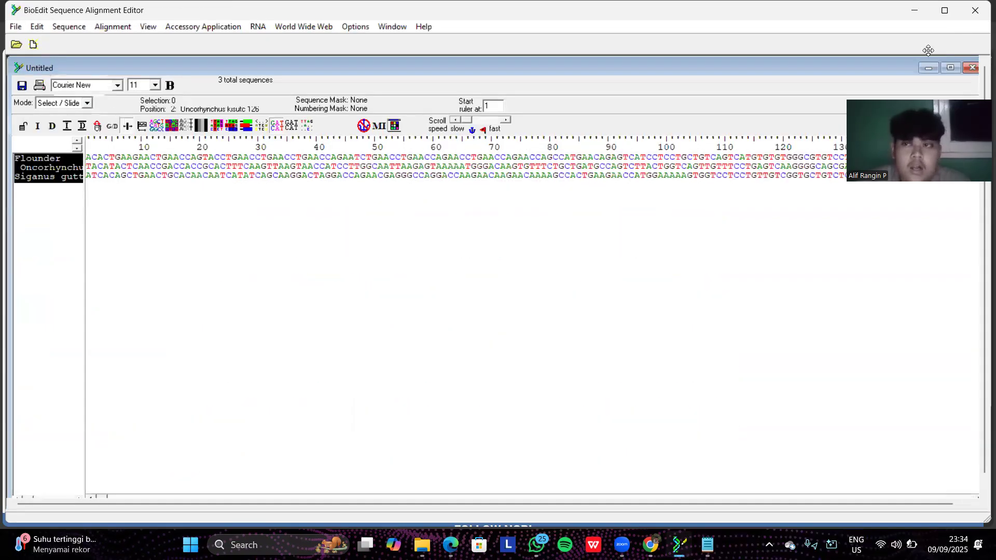
left_click(928, 68)
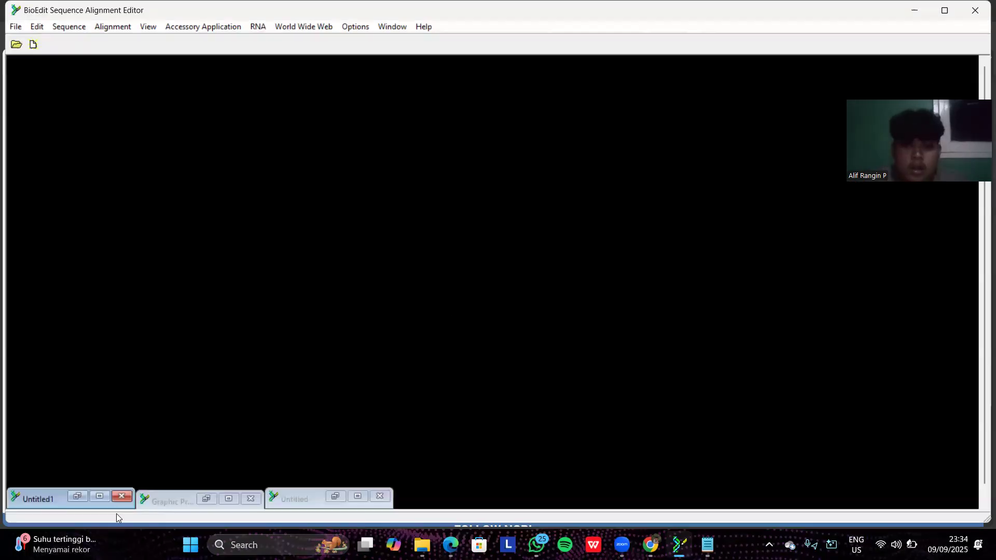
left_click(224, 499)
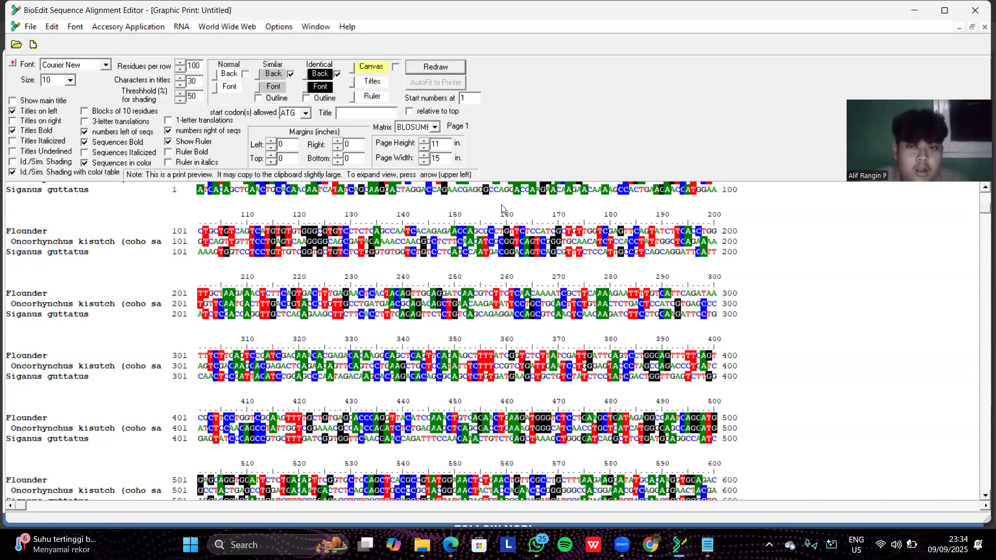
Step: Minimize the original alignment and its graphic print, and open a Graphic View of the aligned Untitled1 window, dismissing the residue character warning
left_click(959, 27)
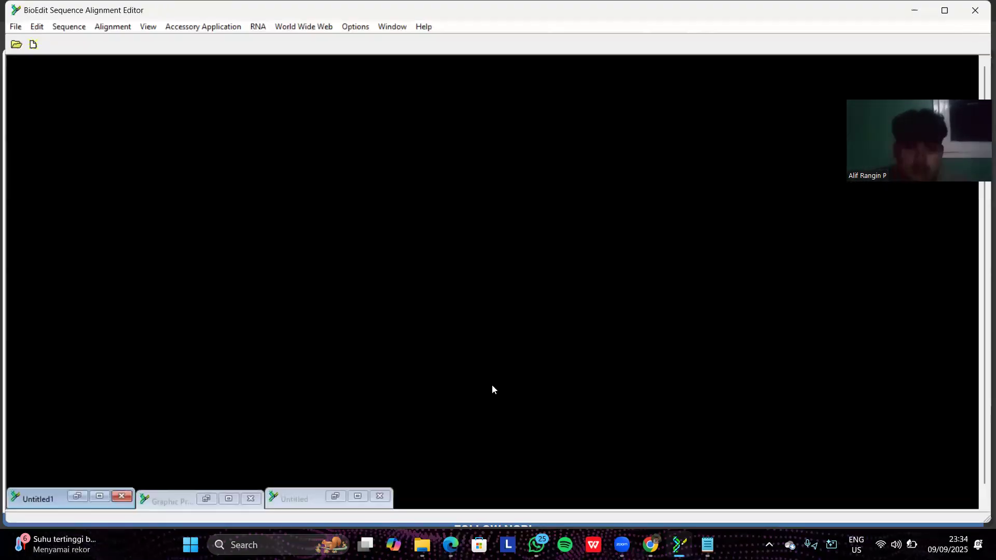
left_click(356, 495)
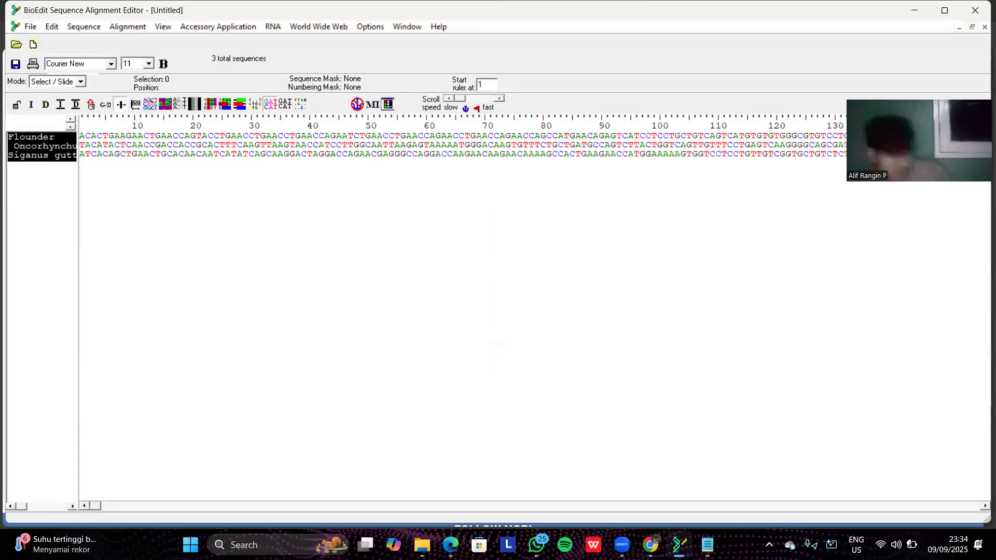
left_click(958, 27)
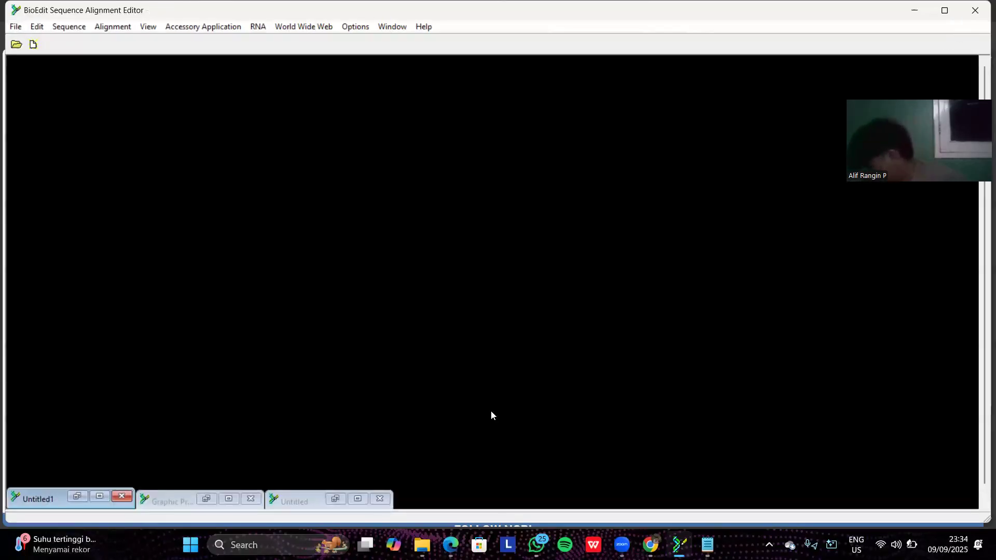
left_click(101, 497)
left_click(31, 26)
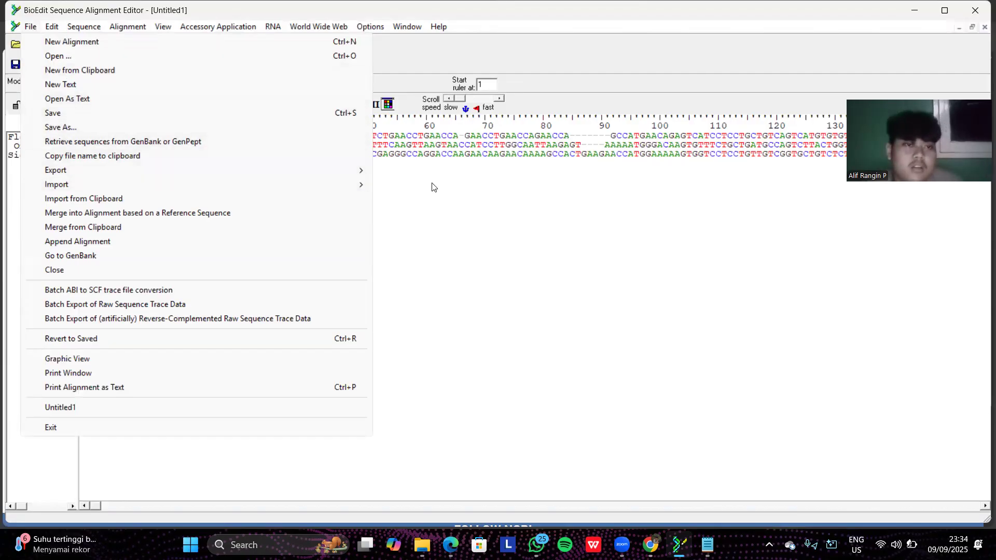
left_click(223, 364)
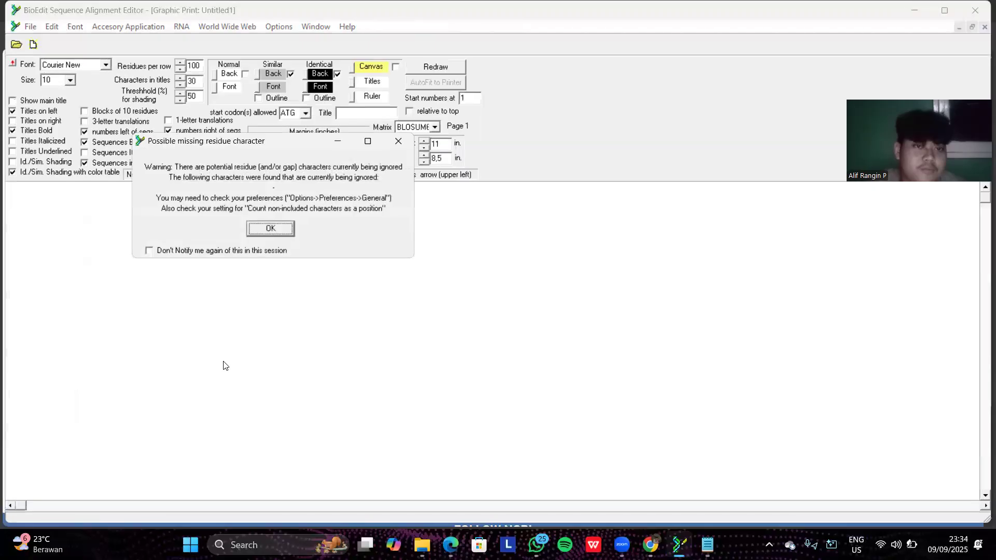
left_click(260, 230)
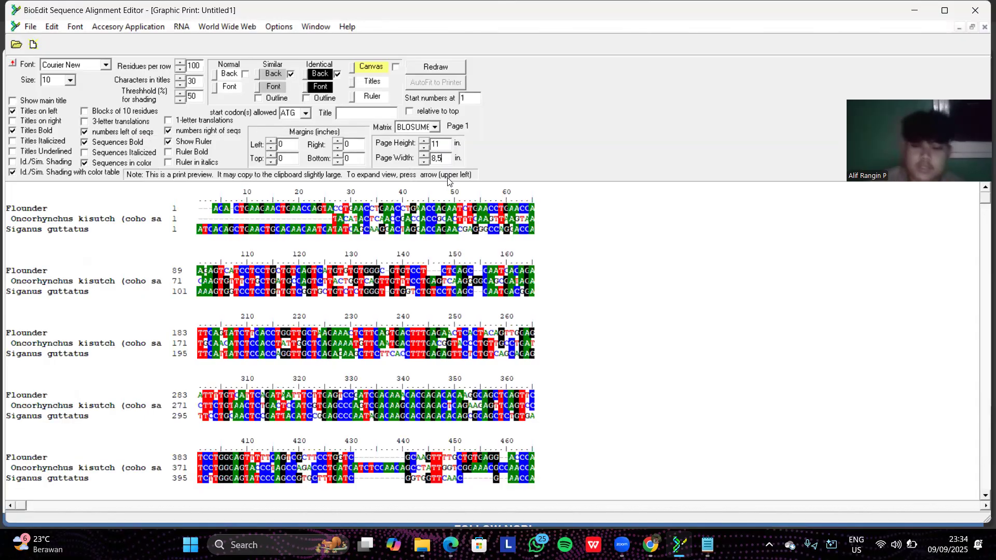
Step: Set the page width of the Untitled1 graphic print to 15 inches and redraw it
key("BackSpace")
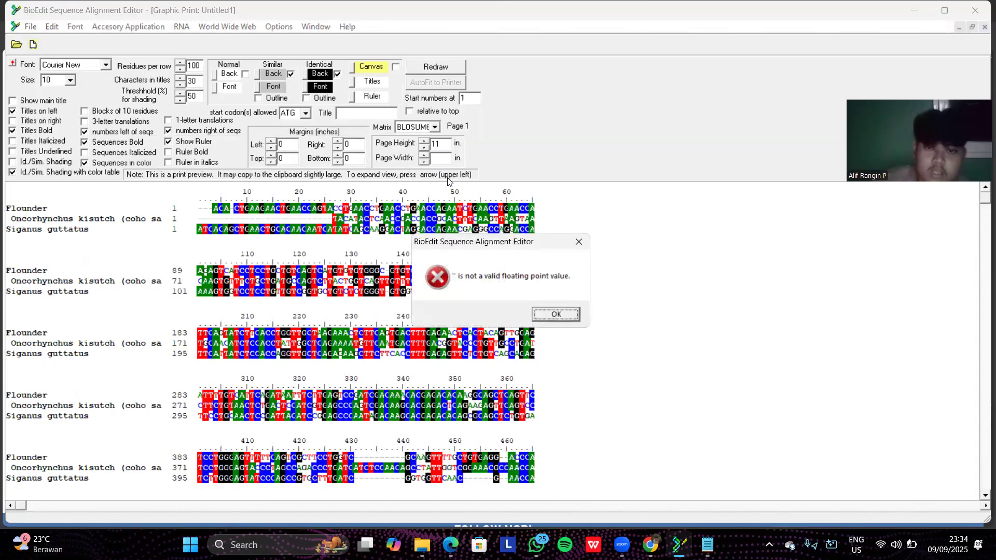
left_click(567, 316)
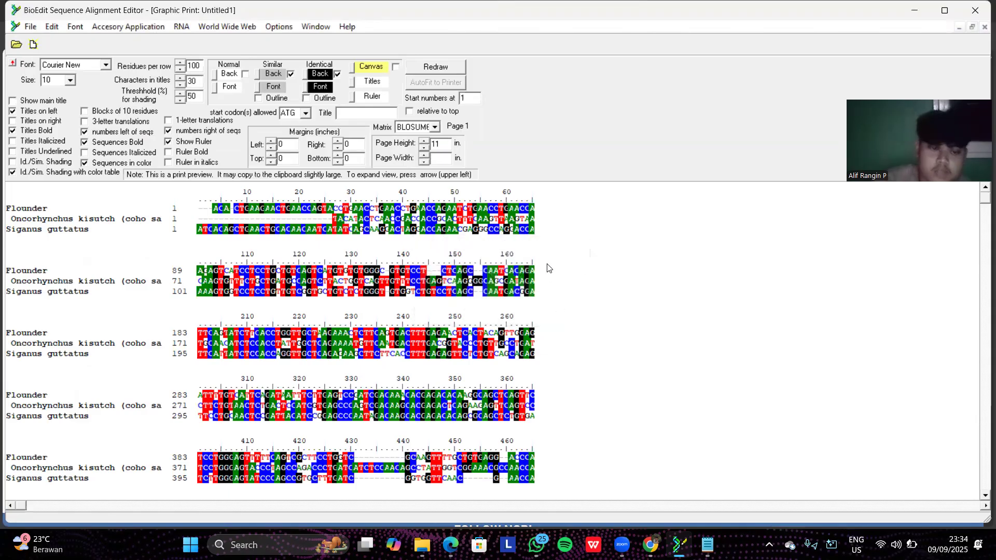
type("15")
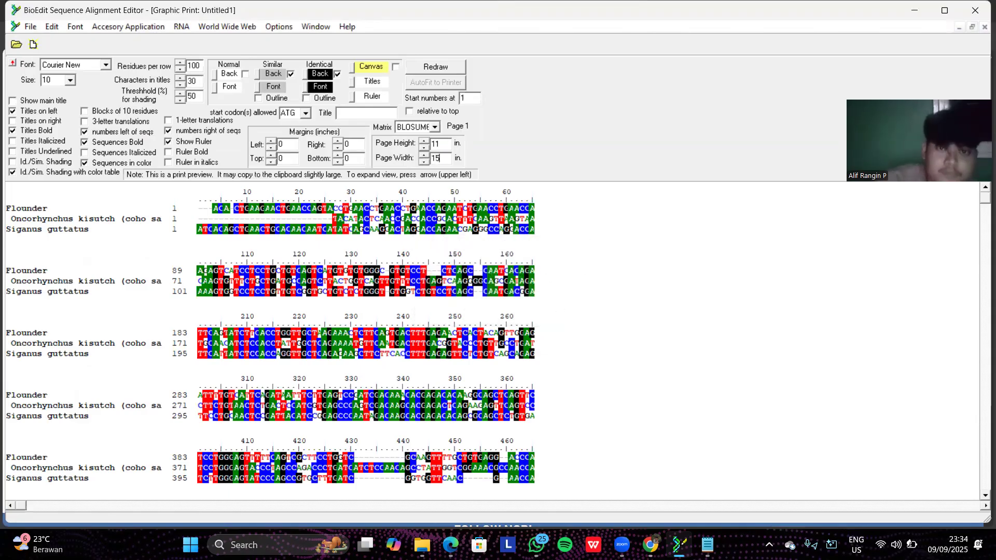
left_click(447, 65)
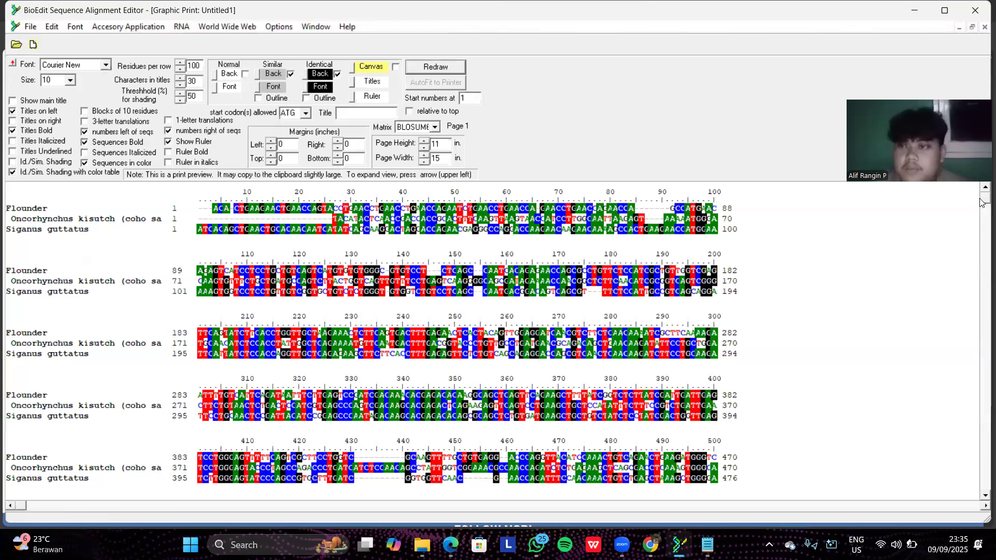
Step: Look through the aligned graphic print and check the primer notes starting at position 221 in Notepad
left_click_drag(982, 206, 980, 211)
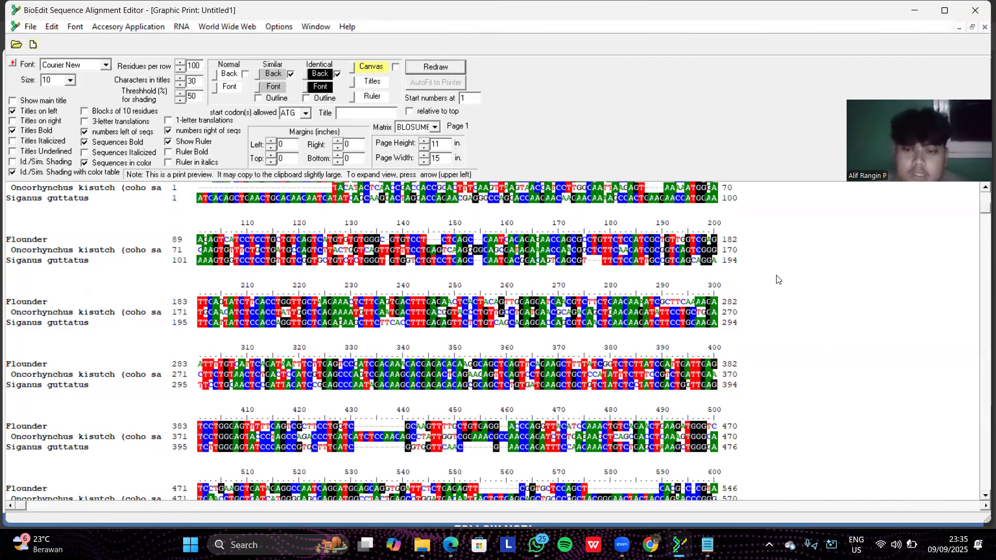
left_click(706, 545)
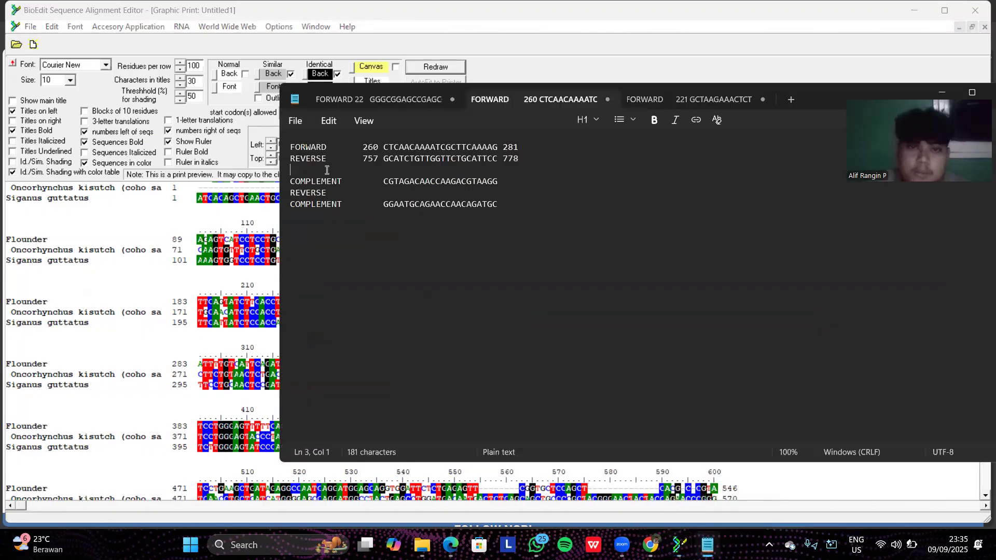
left_click(637, 99)
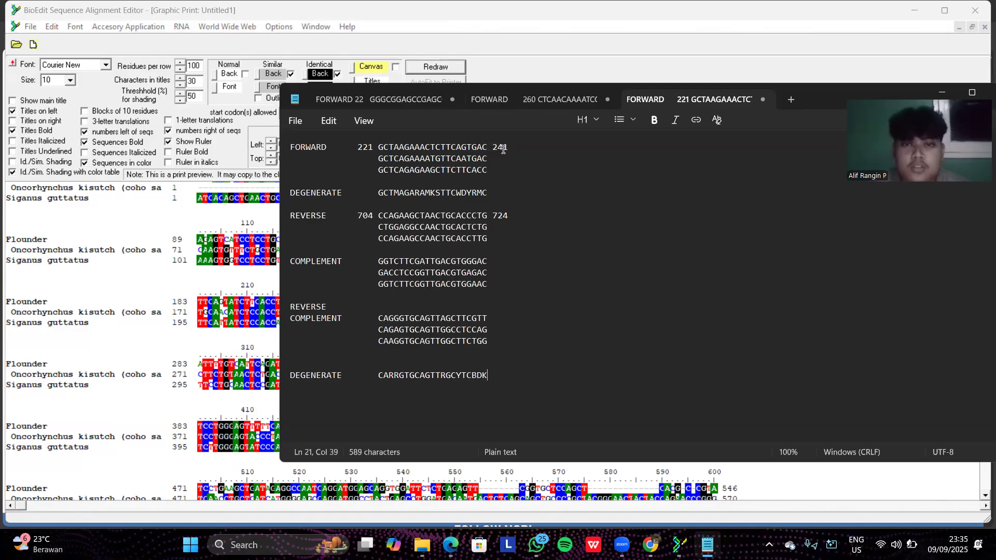
left_click(941, 87)
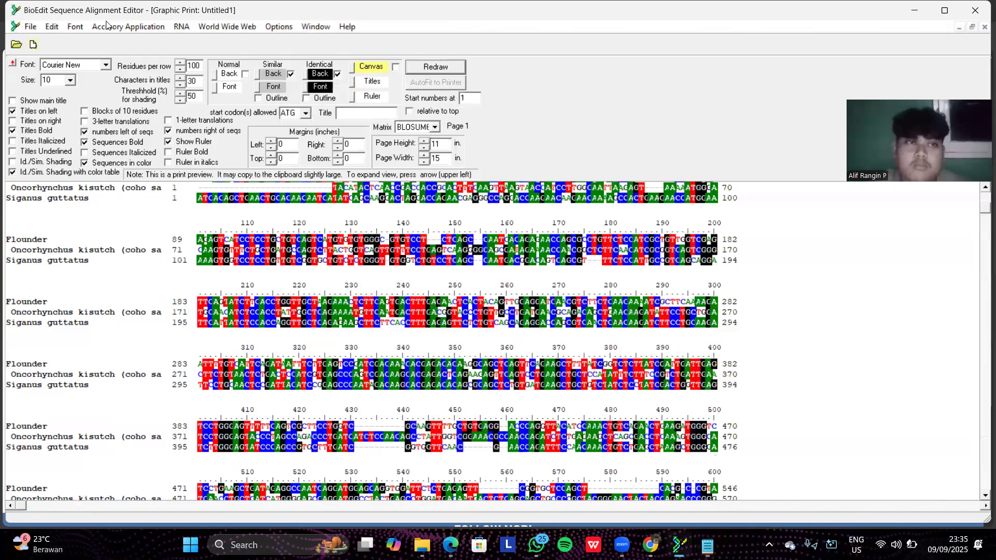
Step: Minimize the graphic print, bring back the aligned Untitled1 window maximized, and select positions 221 to 241 across all three sequences
left_click(958, 28)
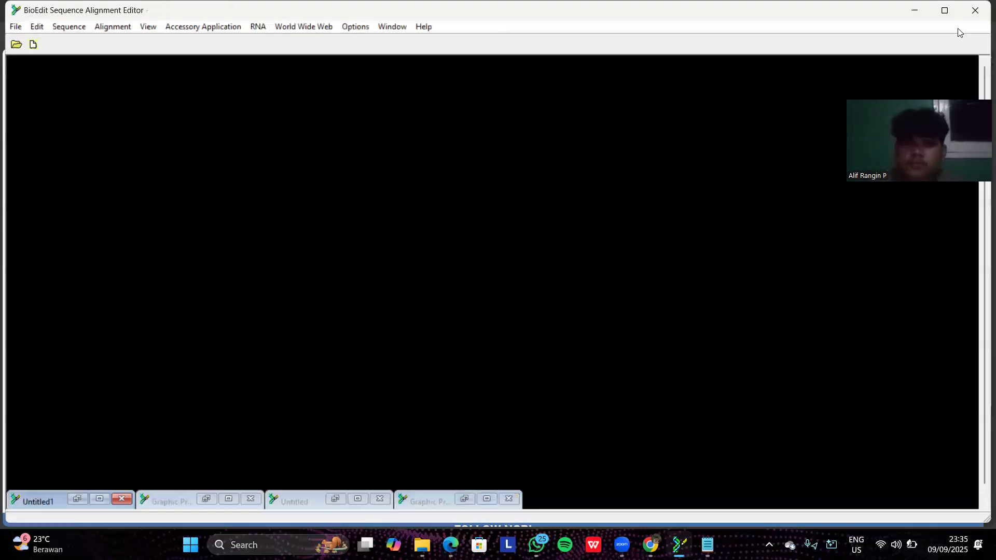
left_click(357, 498)
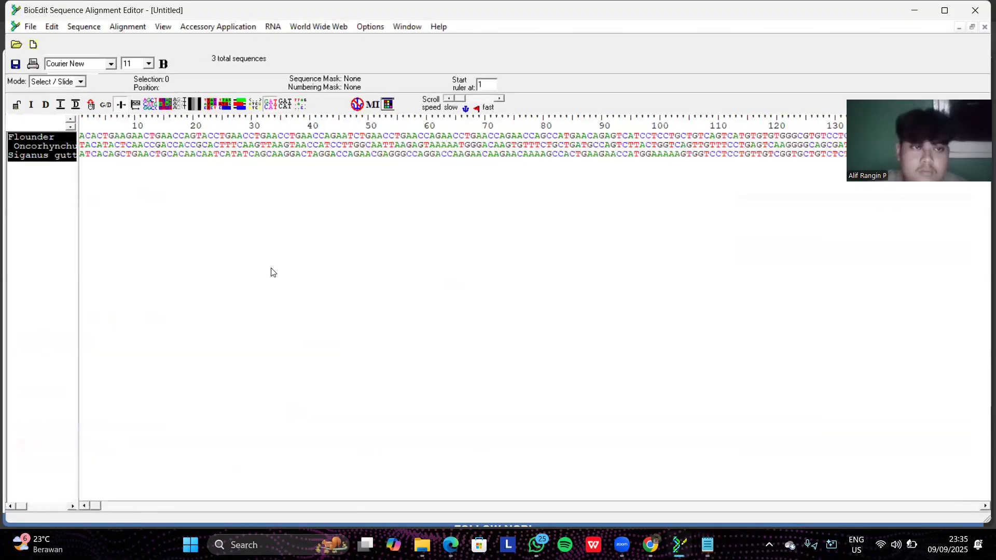
left_click(960, 28)
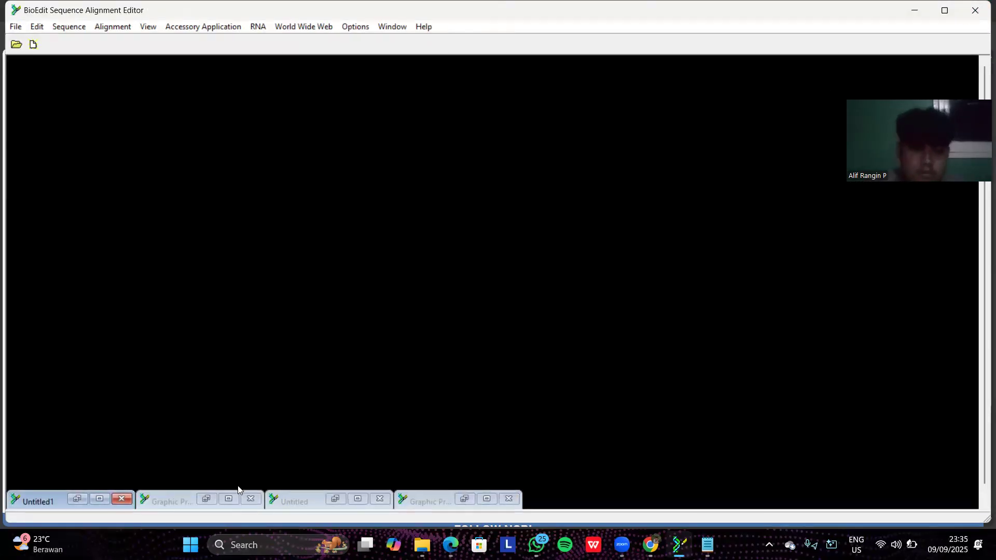
left_click(99, 499)
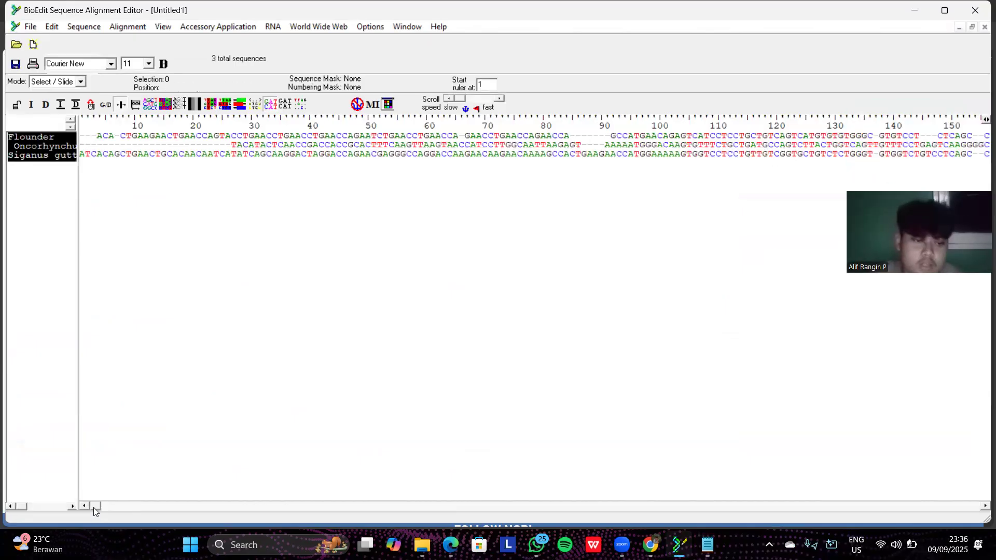
left_click_drag(94, 505, 253, 499)
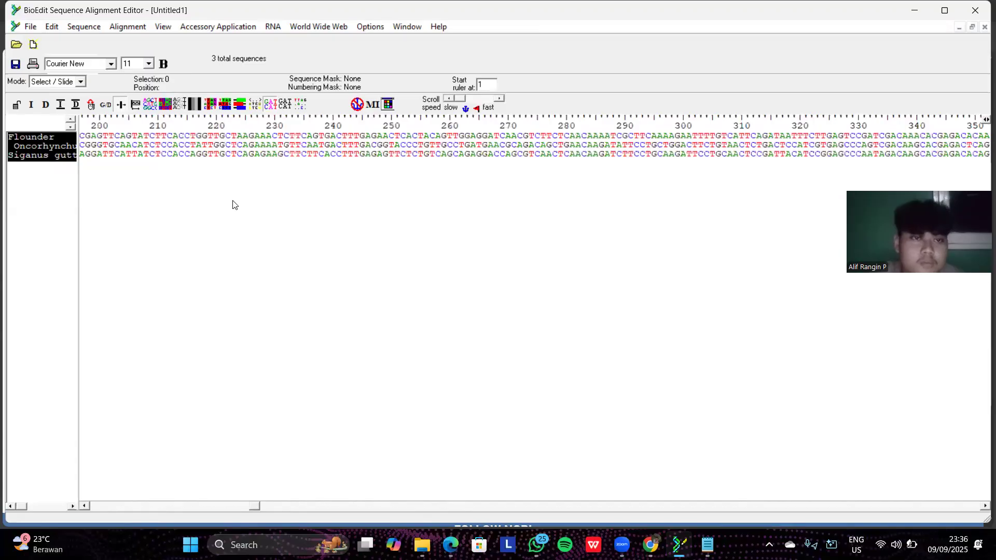
left_click_drag(221, 136, 343, 157)
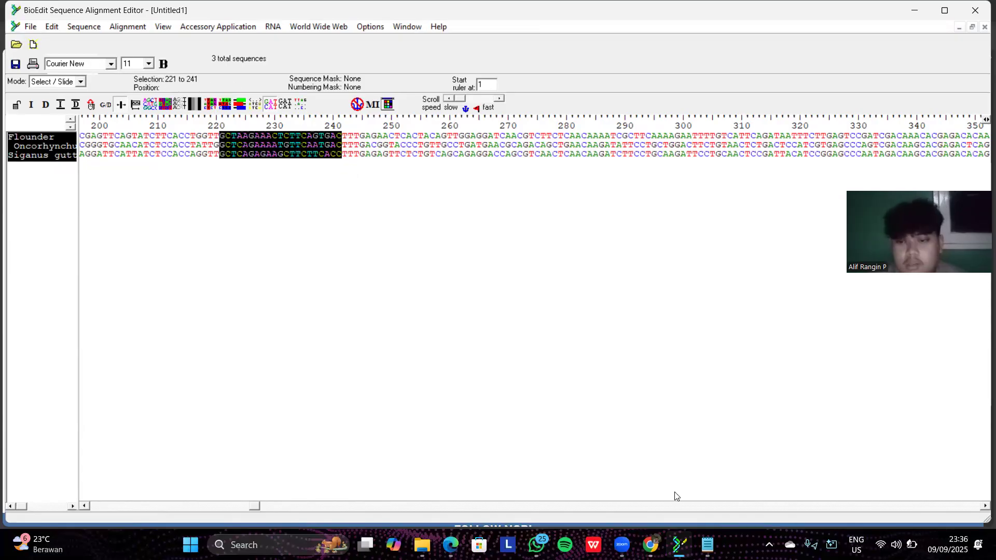
Step: Compare the forward primer notes in Notepad with the degenerate base symbol table in WhatsApp side by side, and return to the alignment
key("alt+Tab")
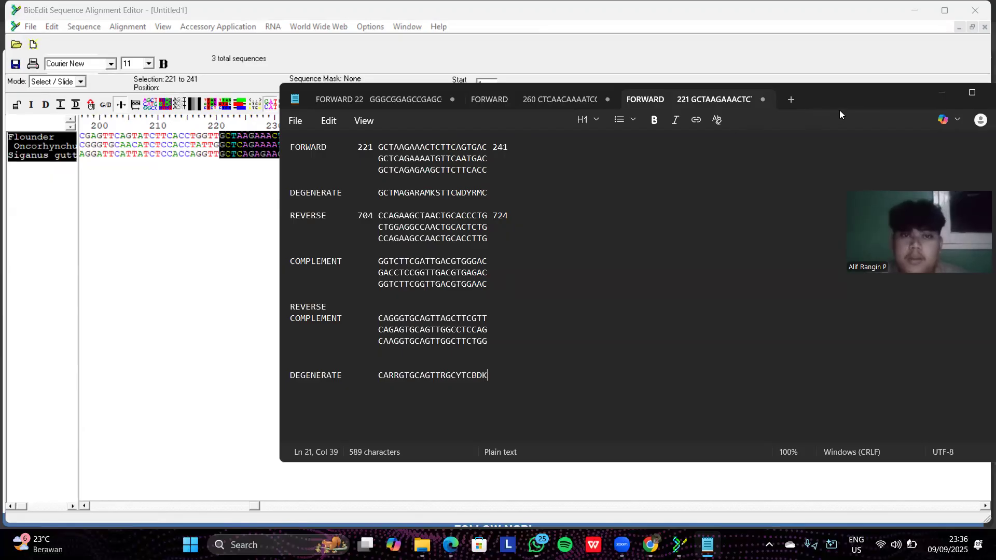
left_click(942, 92)
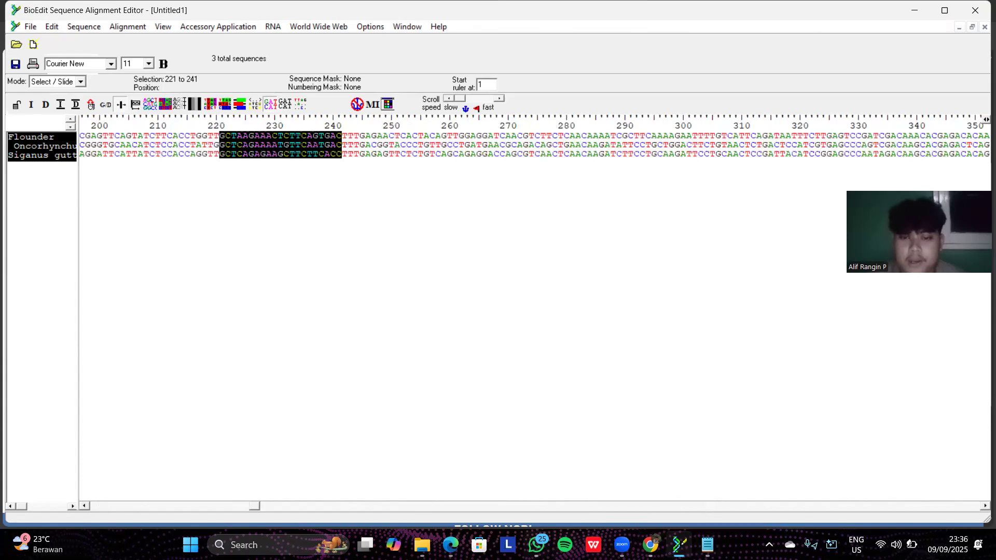
left_click(536, 545)
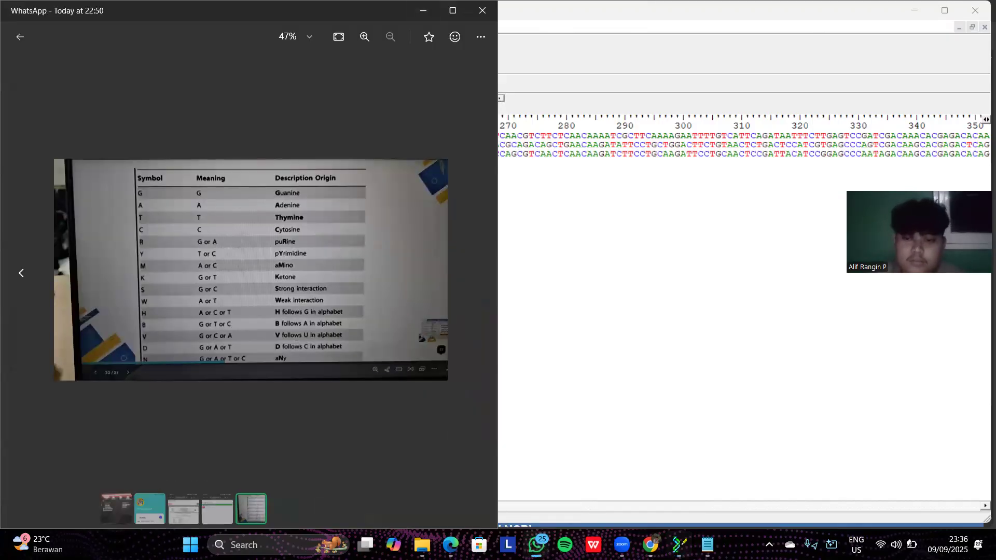
left_click(707, 544)
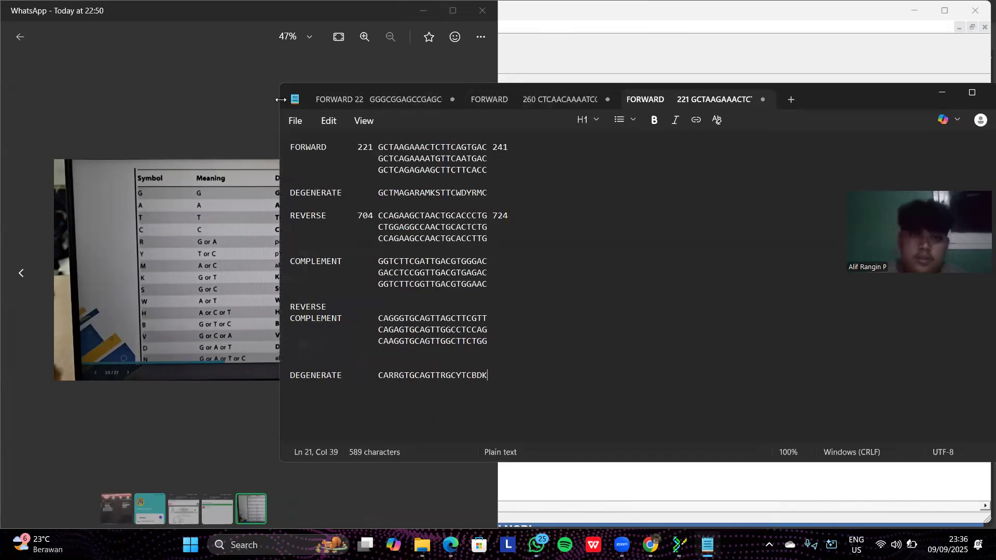
left_click_drag(280, 97, 493, 112)
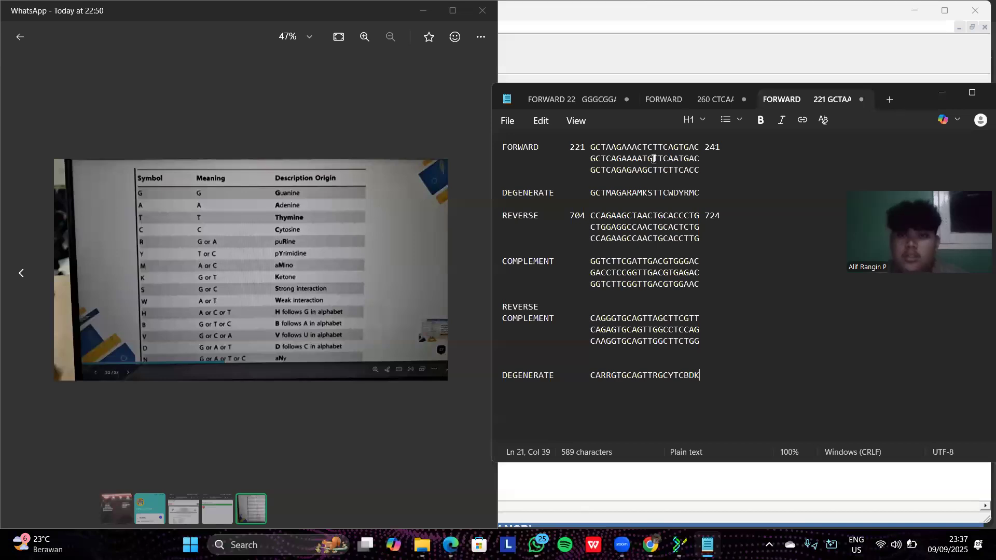
left_click(432, 11)
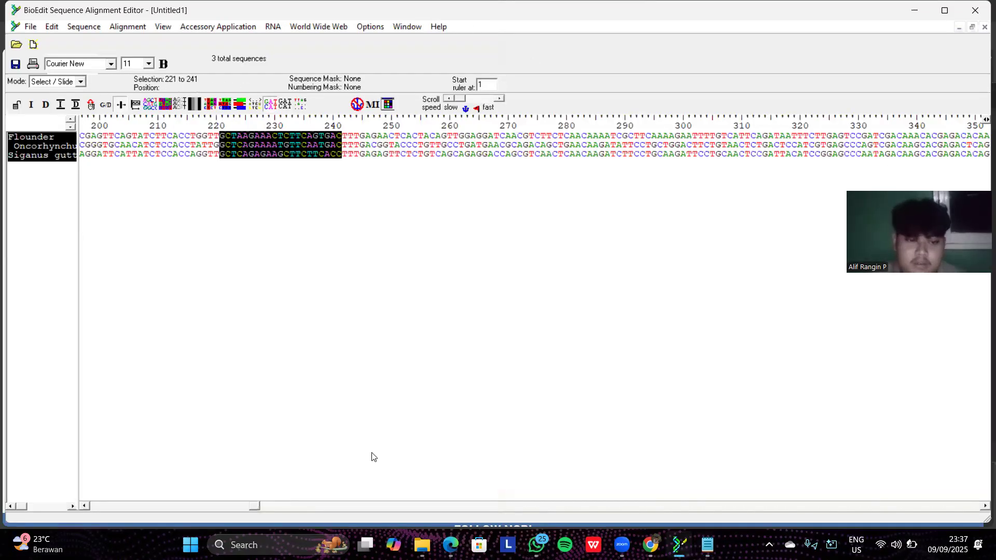
Step: Select positions 704 to 724 across all three aligned sequences for the reverse primer and bring up the primer notes in Notepad
left_click(268, 505)
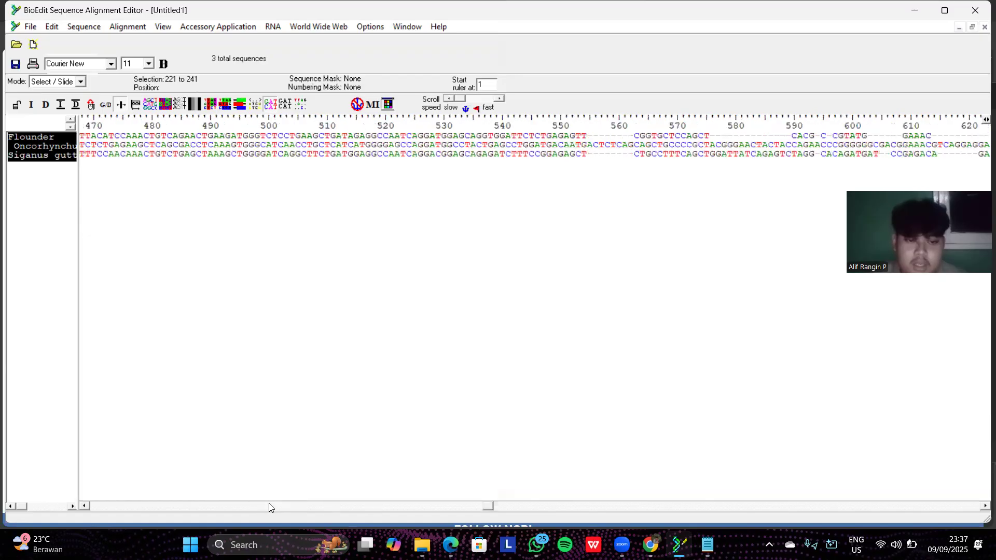
scroll(268, 505, "right", 10)
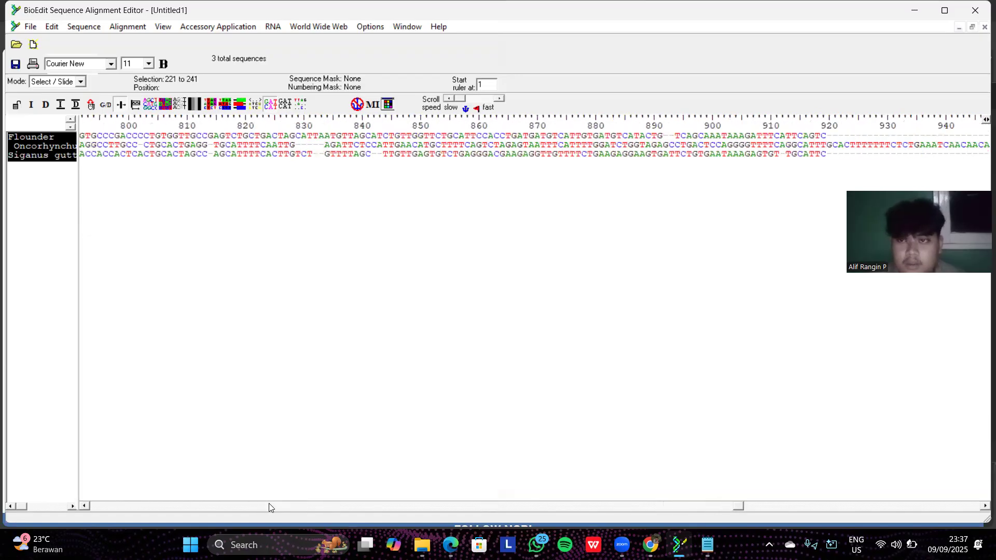
scroll(269, 506, "left", 3)
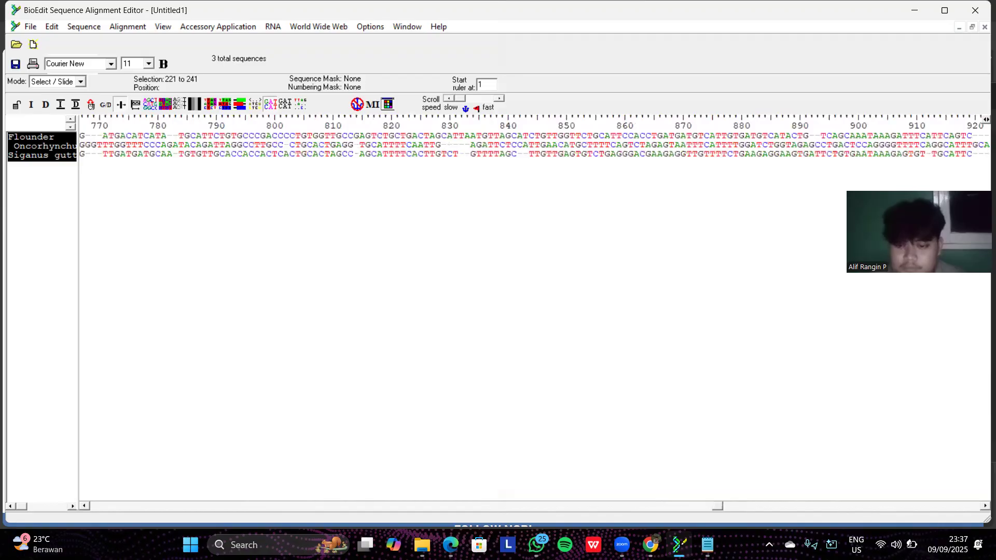
left_click(708, 545)
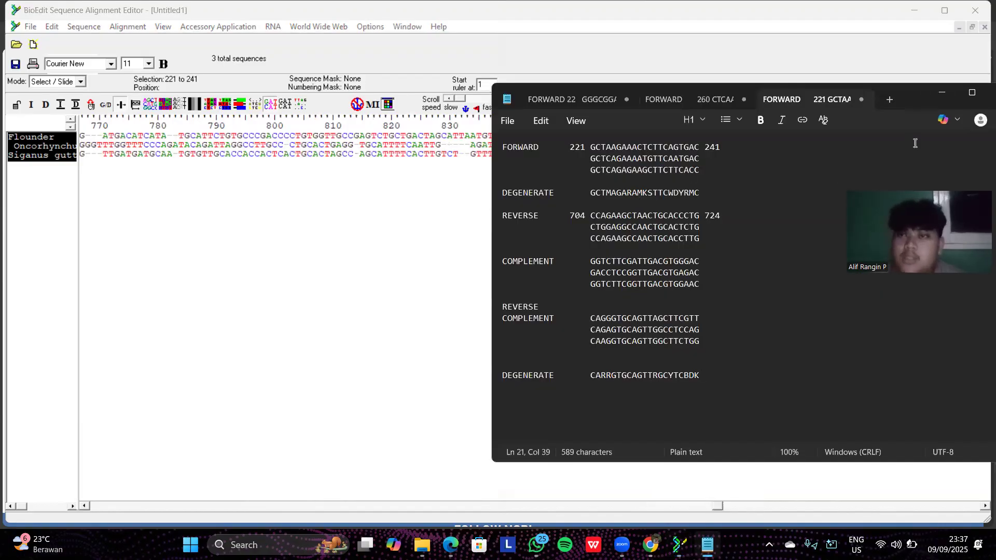
left_click(943, 95)
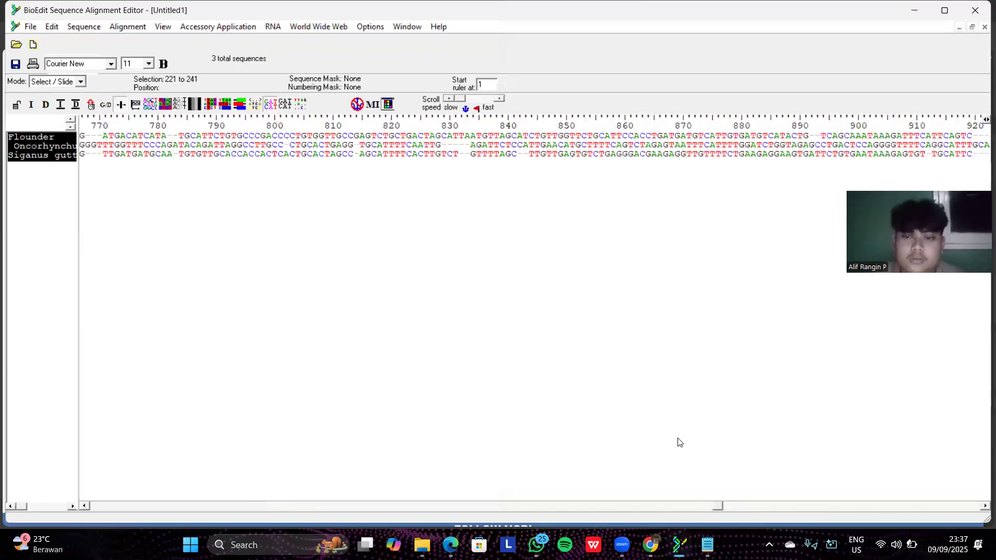
left_click(823, 417)
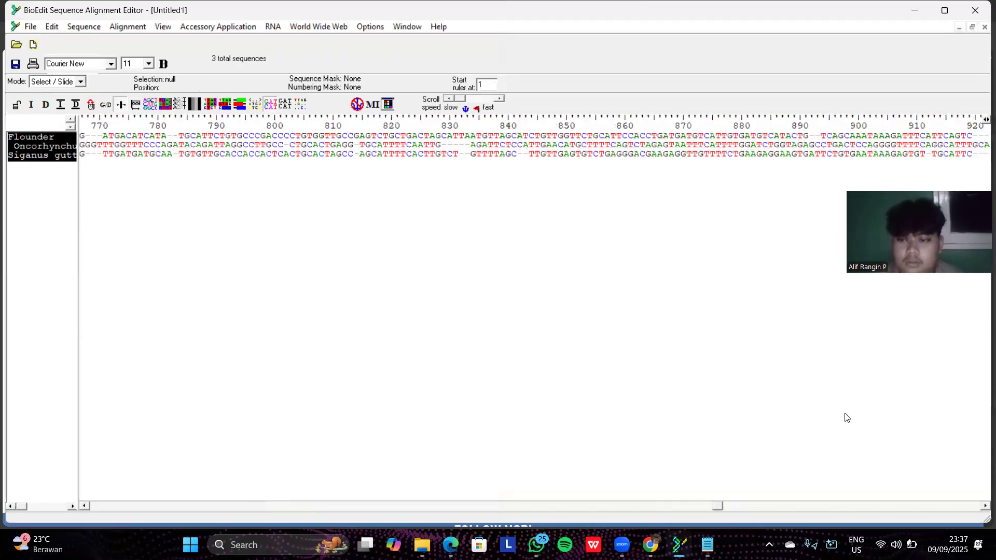
left_click(86, 505)
left_click(86, 505)
left_click(86, 505)
left_click(85, 506)
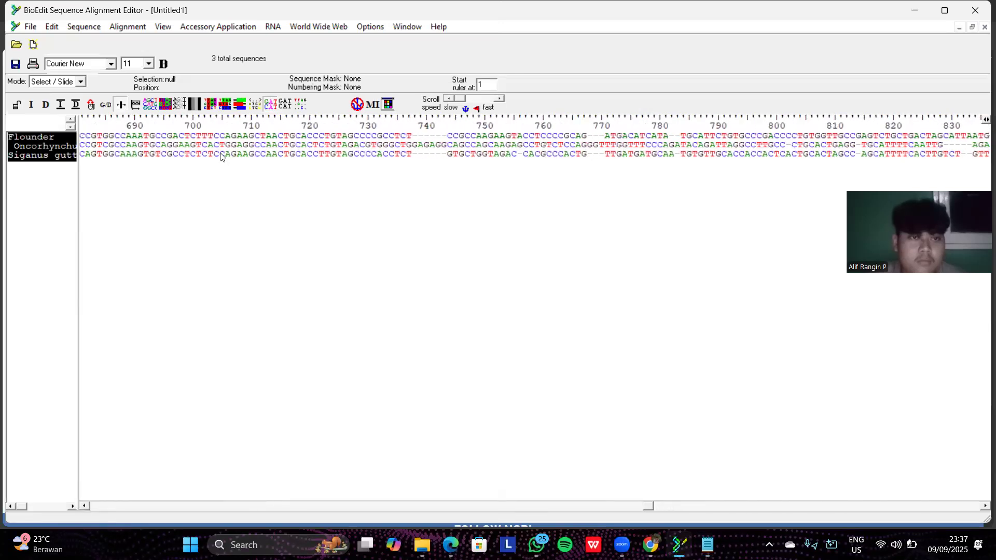
left_click_drag(216, 136, 335, 154)
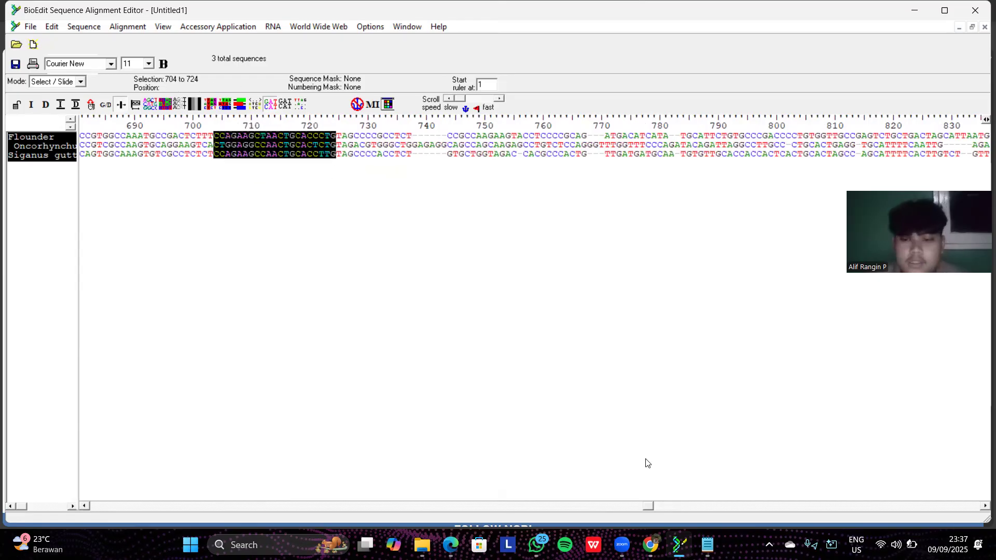
left_click(708, 544)
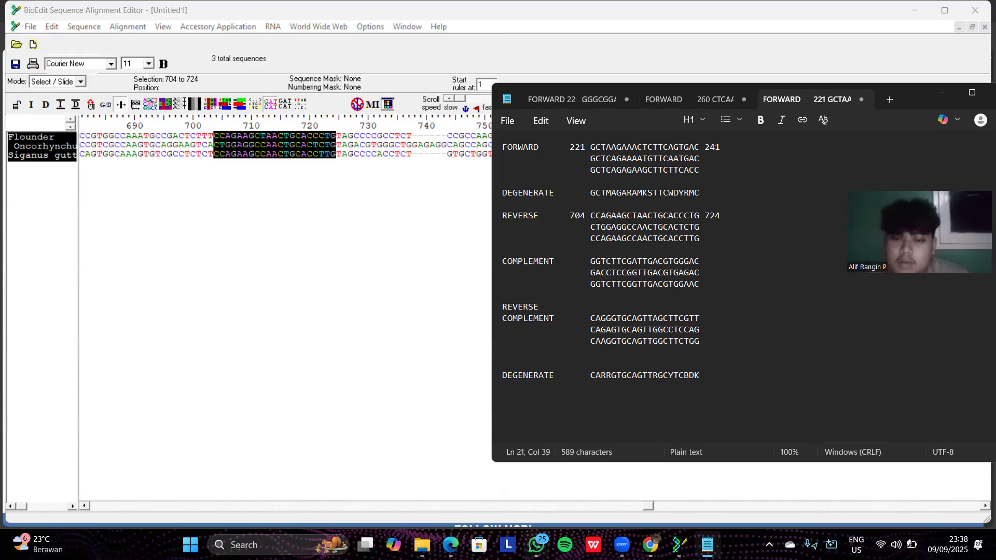
Step: Compare the reverse primer notes in Notepad with the degenerate base symbol table in WhatsApp, and return to the alignment
left_click(536, 544)
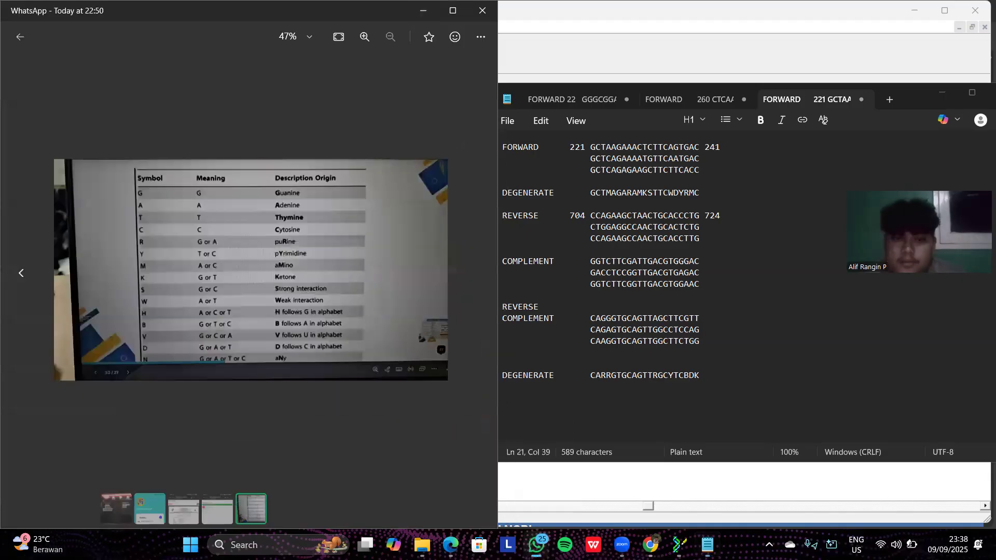
left_click(424, 11)
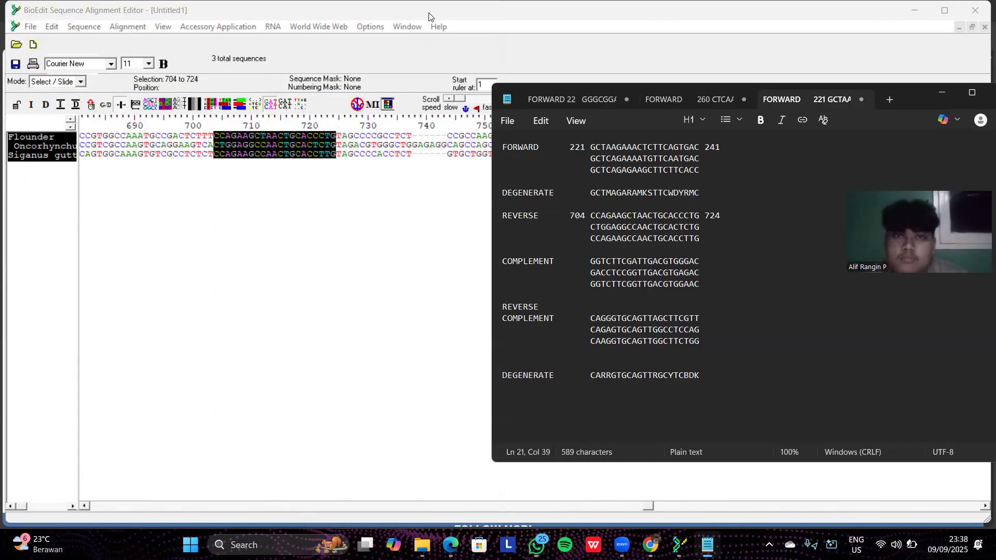
left_click(934, 93)
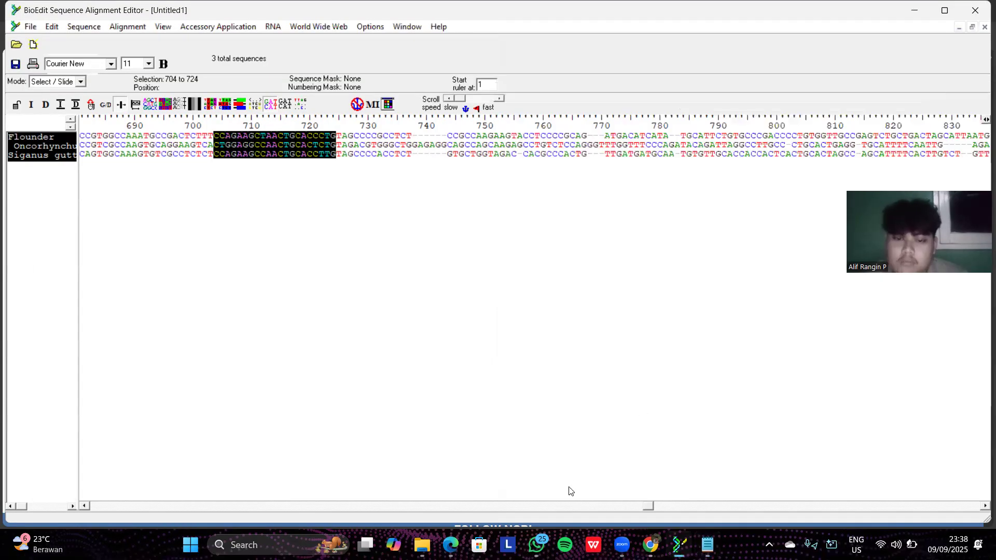
Step: Switch to Edge and bring up the IDT OligoAnalyzer page
mouse_move(451, 545)
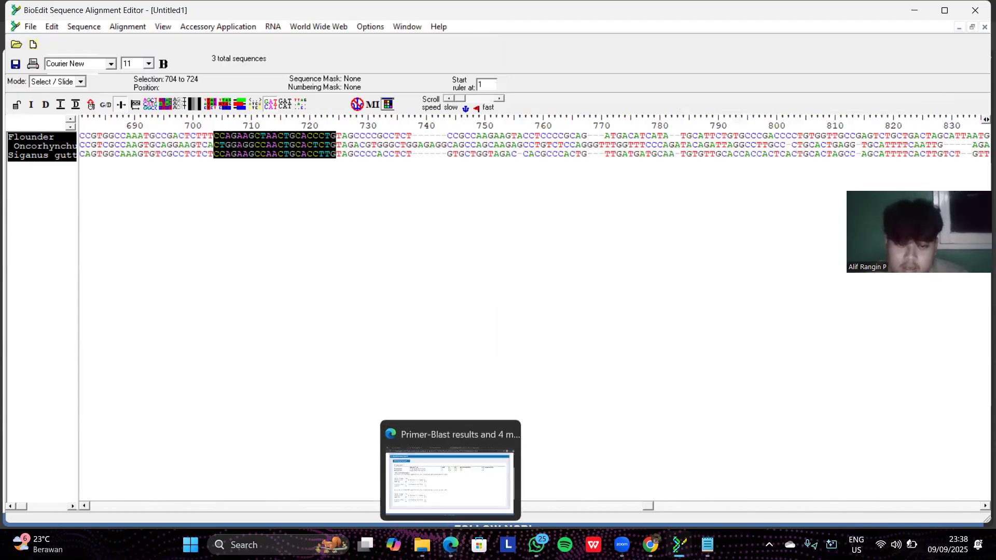
left_click(450, 483)
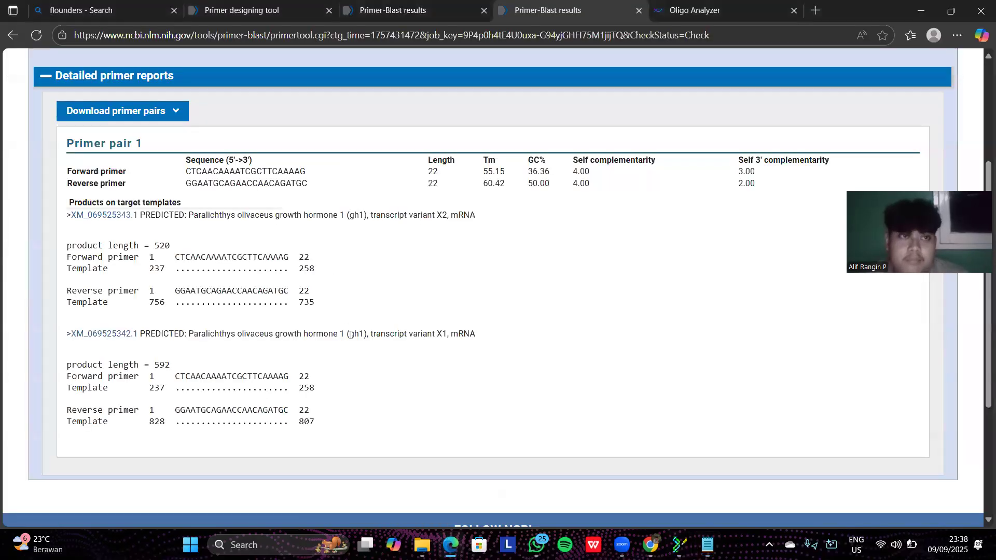
left_click(672, 16)
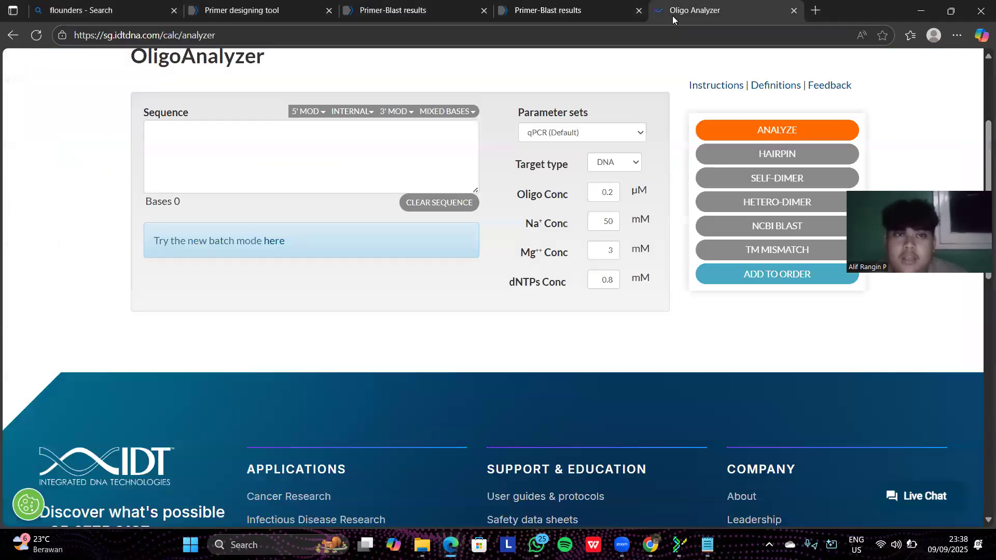
scroll(524, 92, "up", 4)
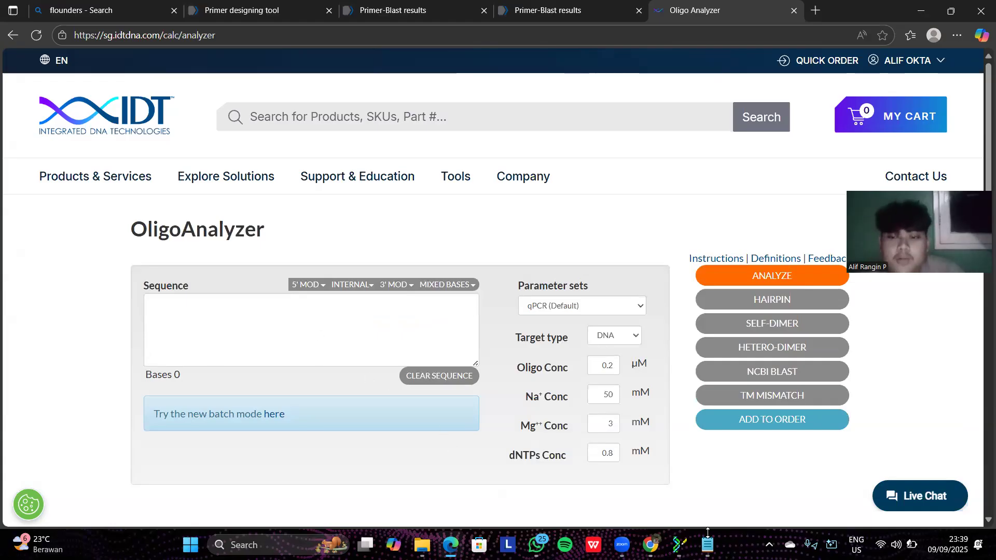
Step: Copy the degenerate forward primer GCTMAGARAMKSTTCWDYRMC from the Notepad notes into the OligoAnalyzer sequence field
mouse_move(675, 543)
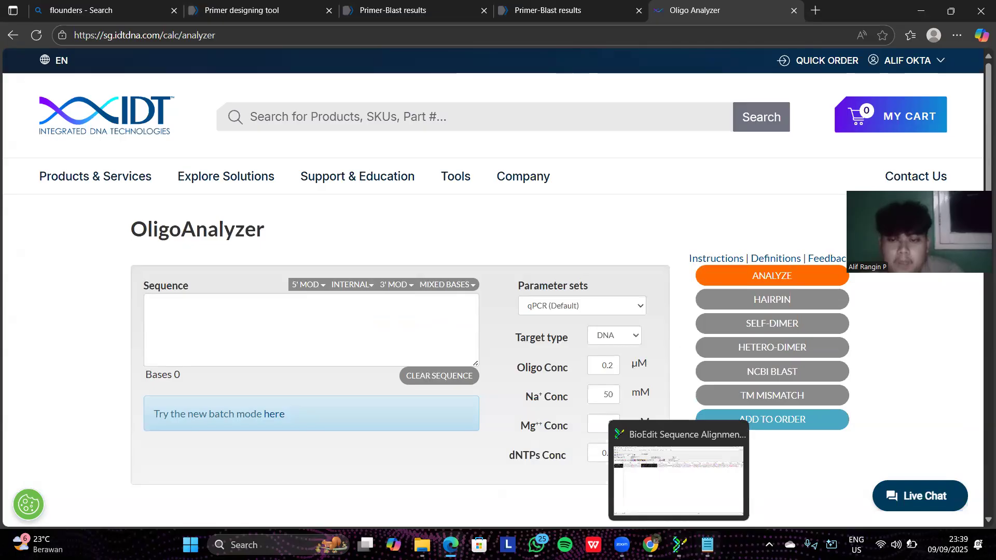
left_click(707, 545)
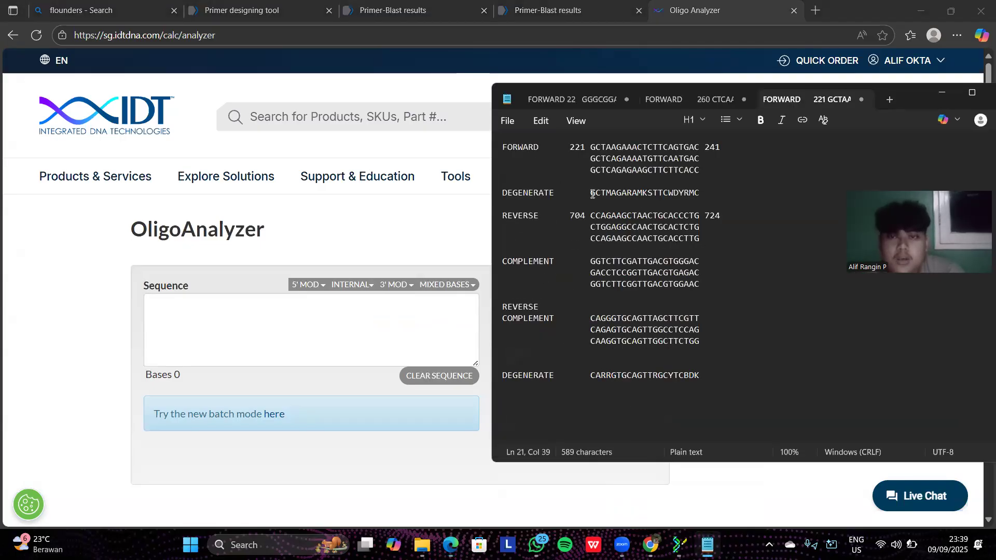
left_click_drag(592, 194, 700, 194)
key("ctrl+c")
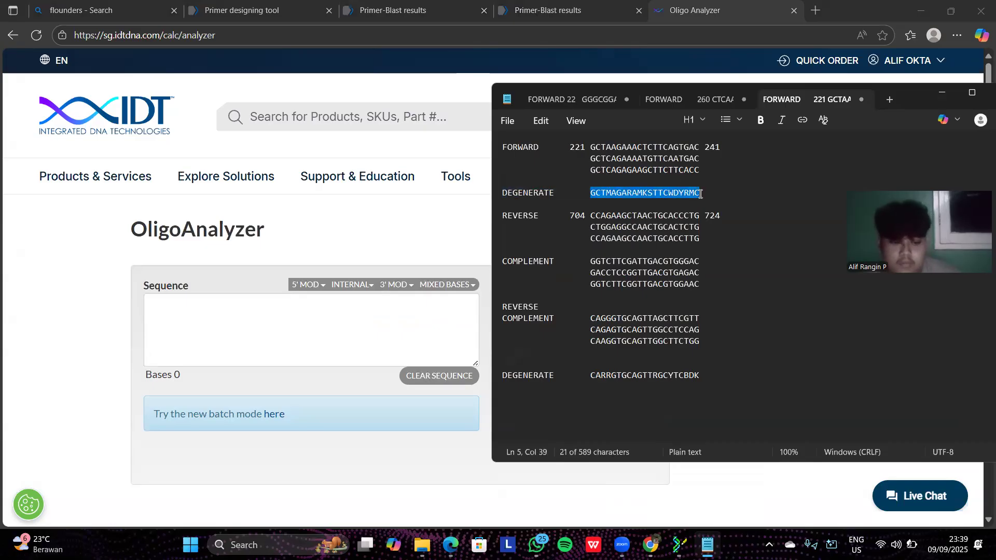
left_click(939, 91)
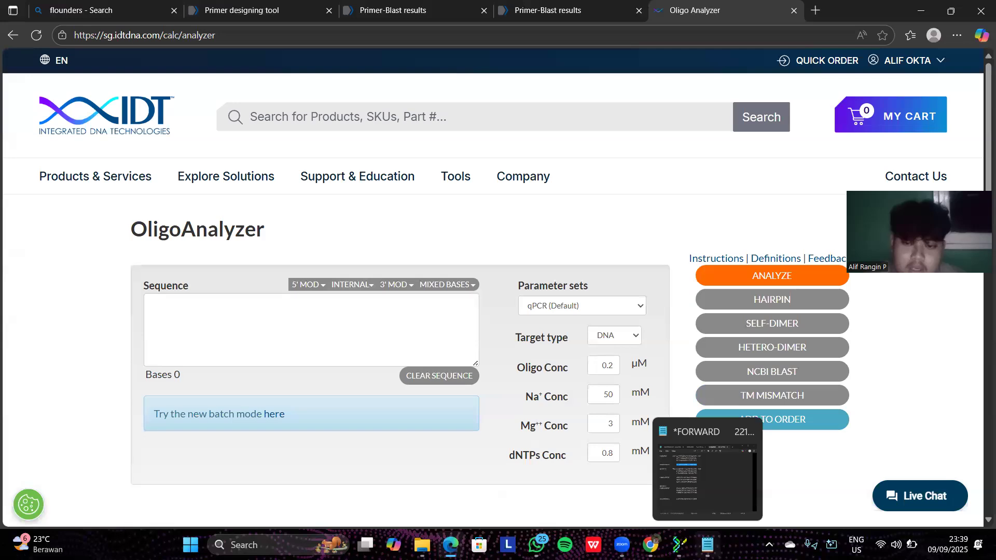
left_click(708, 544)
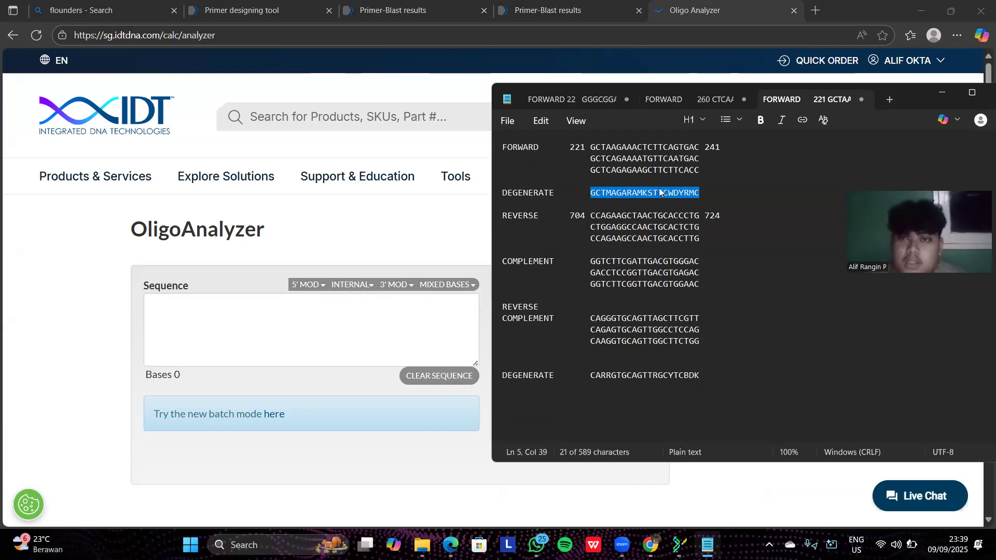
left_click(948, 93)
left_click(321, 307)
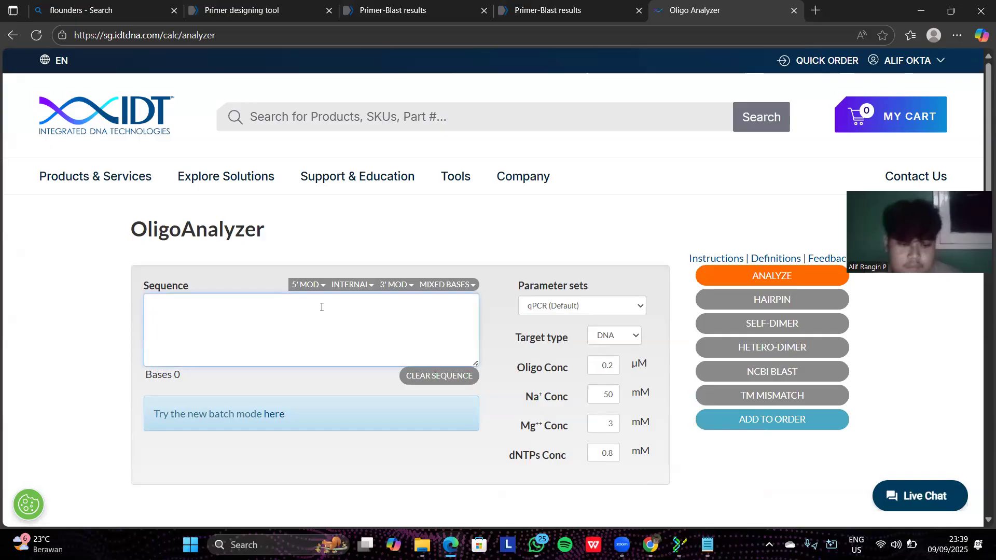
key("ctrl+v")
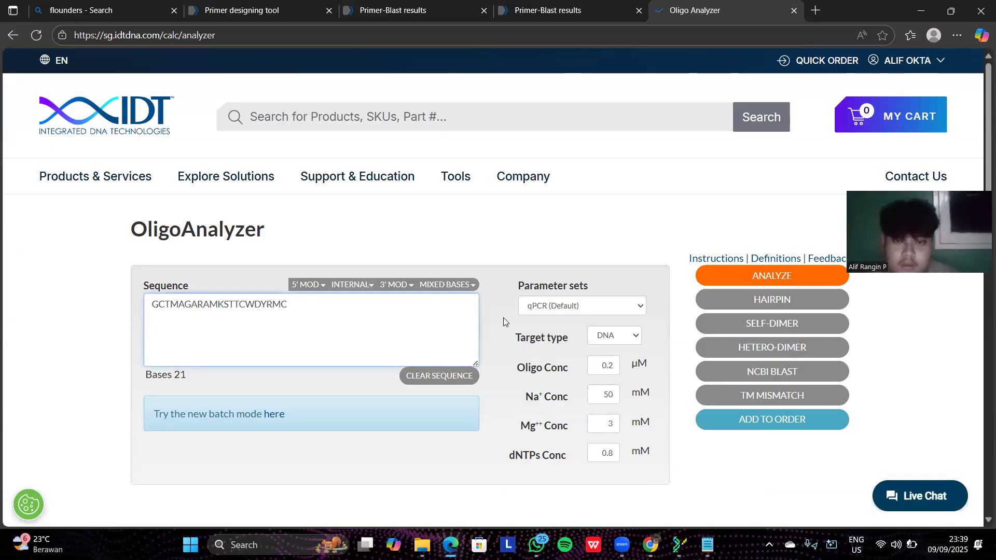
Step: Set the target type to RNA and analyze the degenerate forward primer
left_click(631, 336)
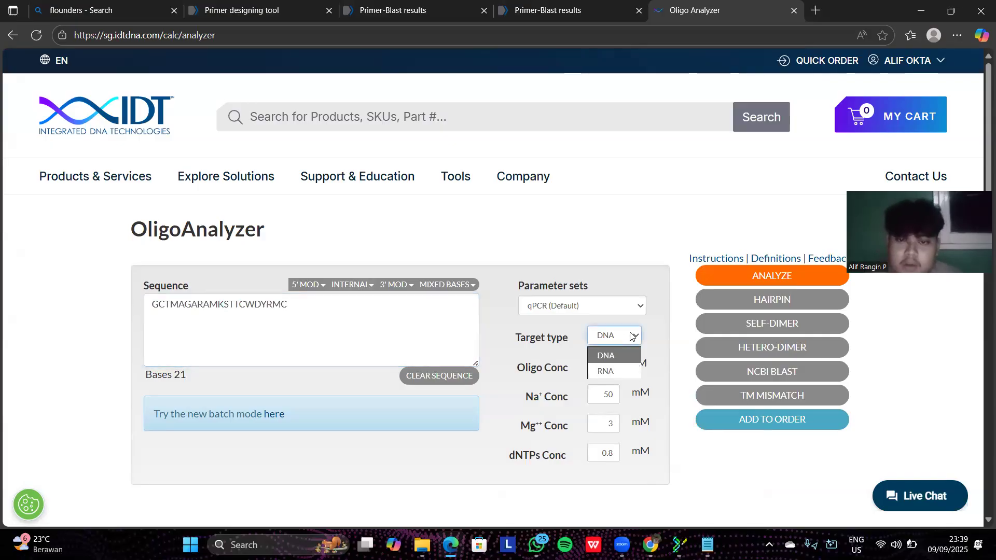
left_click(625, 372)
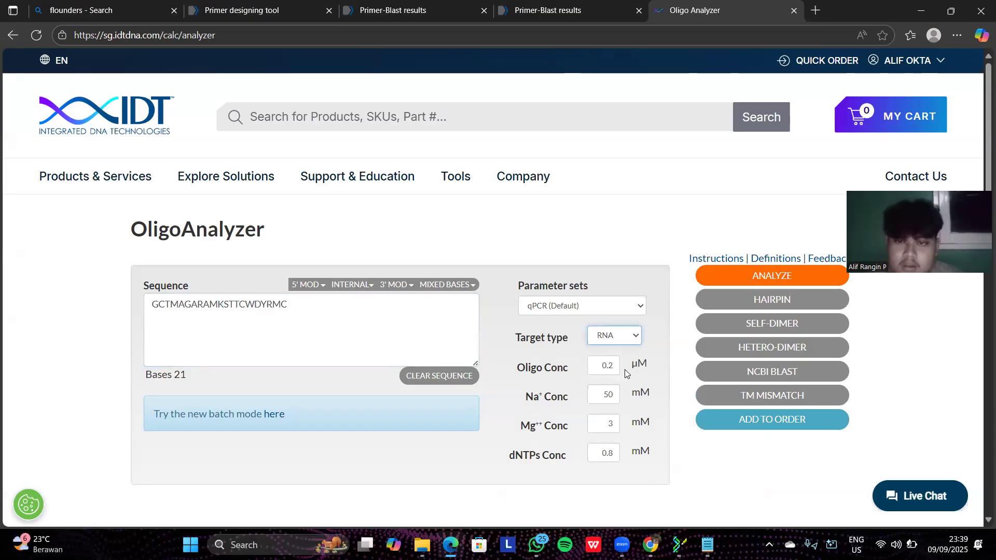
left_click(777, 279)
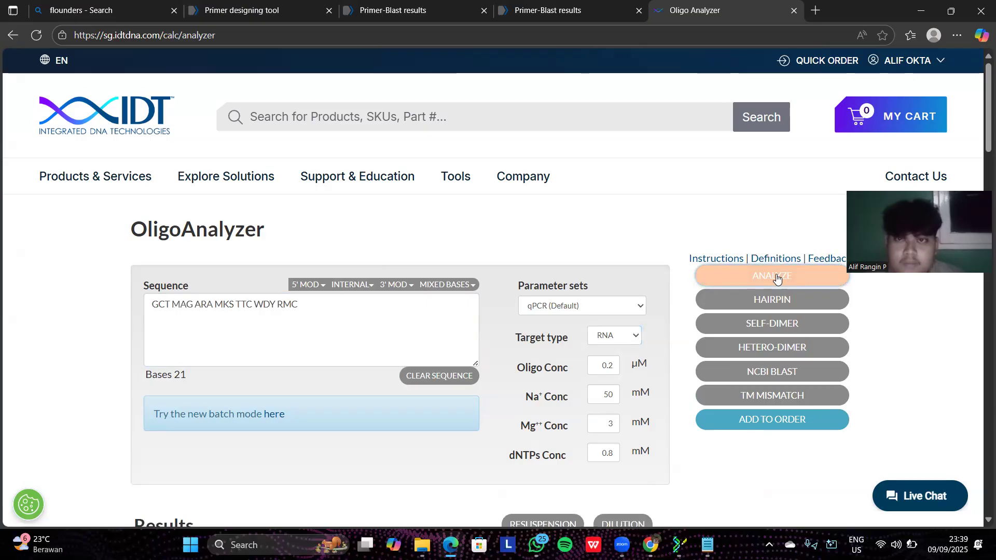
Step: Examine the forward primer's analysis results, including its complement, length, GC content, melting temperature range and temperature settings
scroll(777, 279, "down", 7)
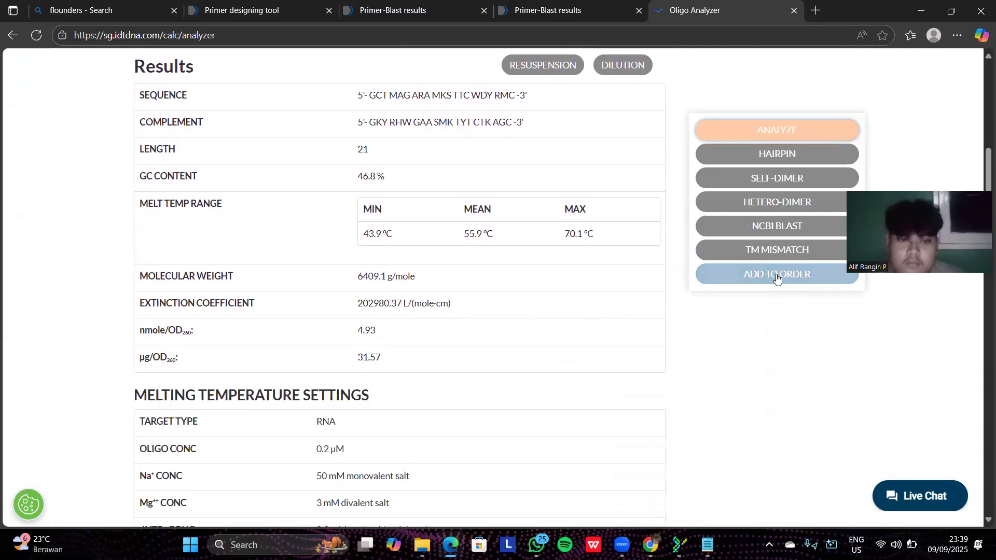
scroll(773, 276, "up", 1)
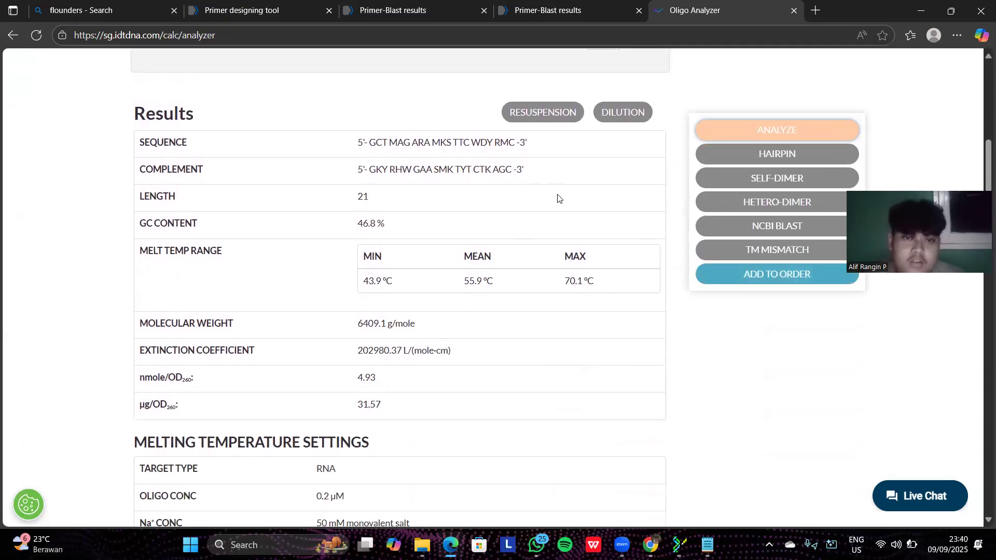
scroll(600, 305, "down", 4)
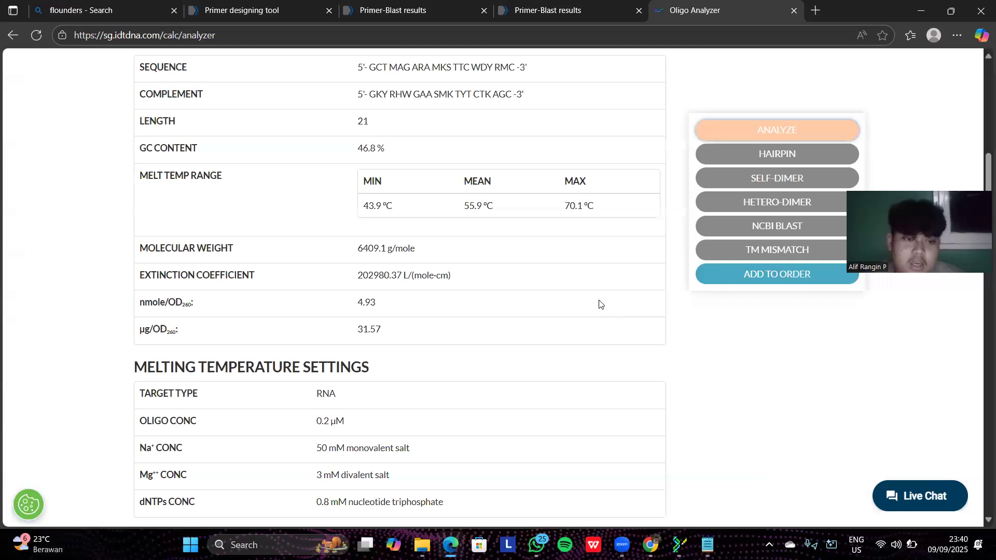
scroll(600, 305, "up", 6)
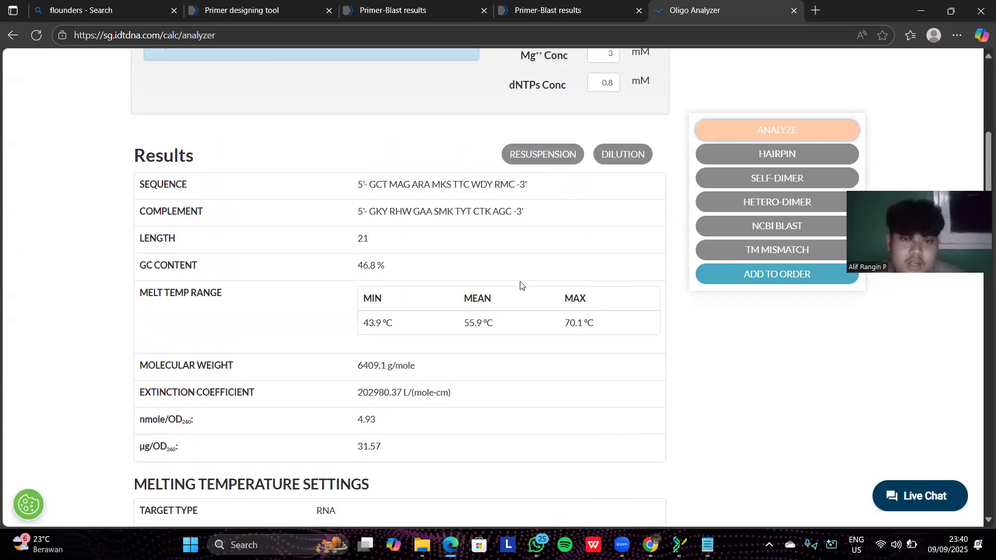
scroll(520, 285, "down", 1)
scroll(520, 285, "down", 1)
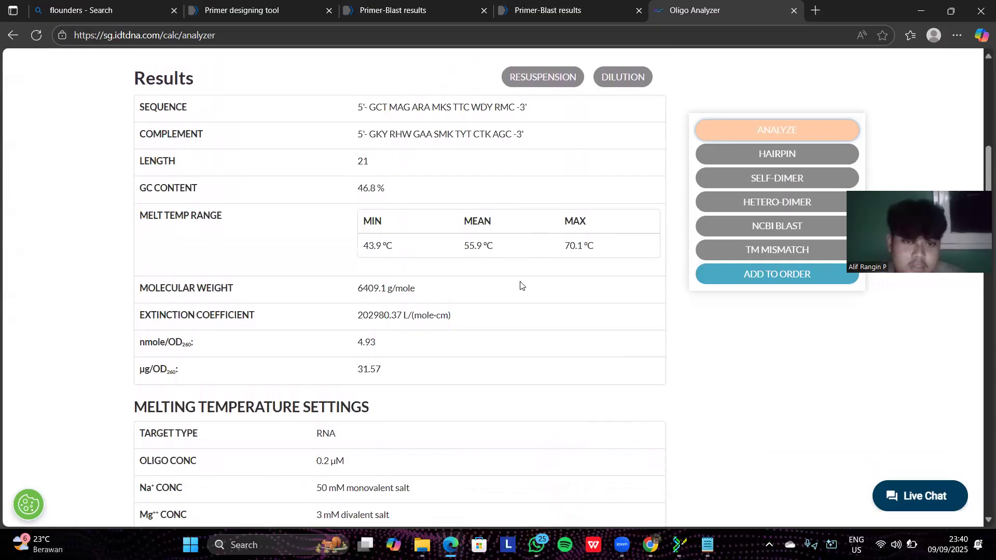
scroll(520, 285, "down", 1)
scroll(521, 285, "up", 1)
scroll(521, 285, "down", 1)
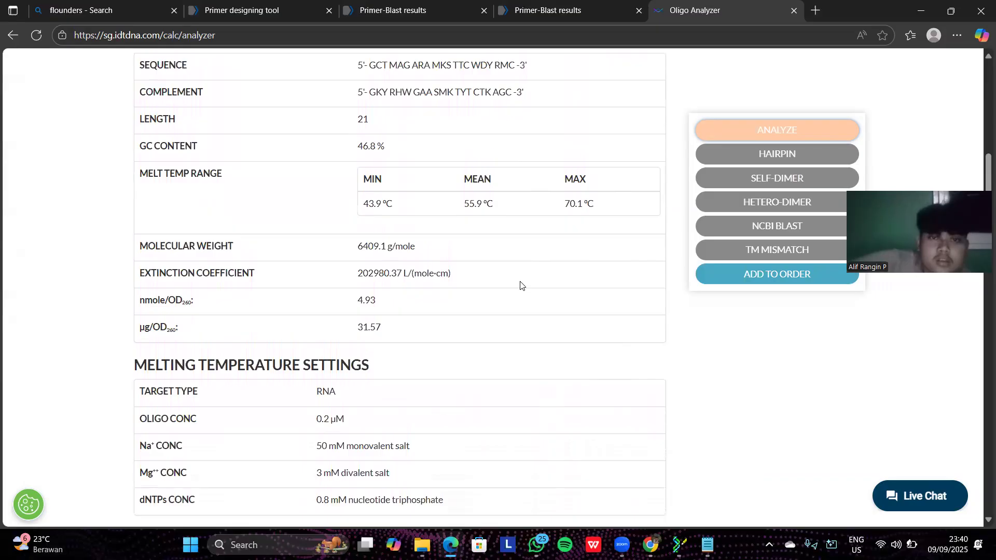
scroll(521, 285, "up", 2)
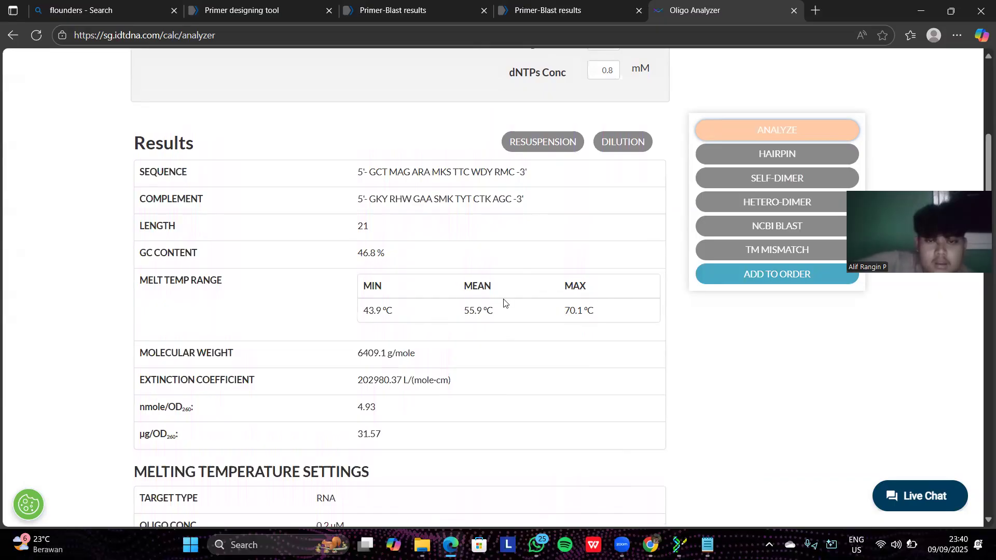
scroll(617, 239, "up", 6)
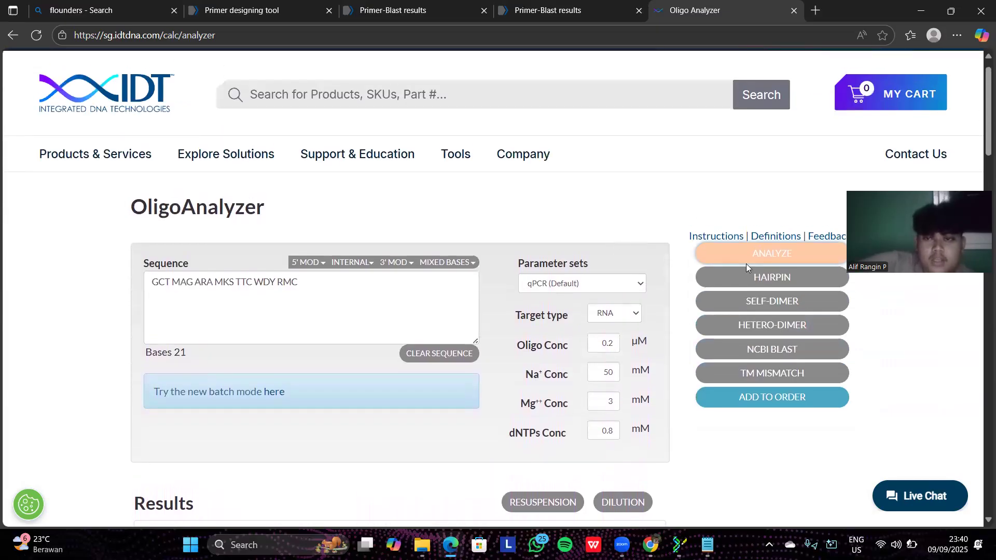
scroll(673, 280, "down", 5)
scroll(673, 280, "down", 2)
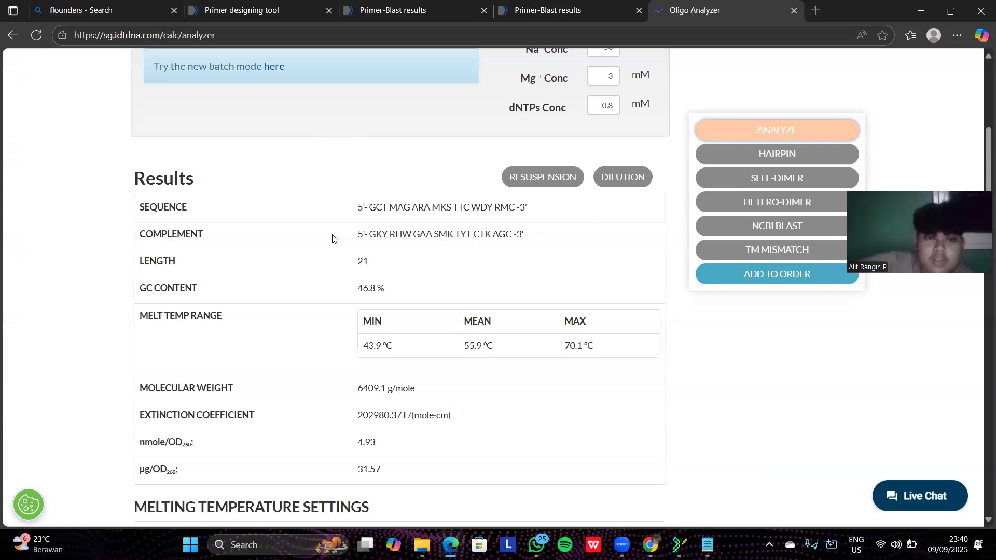
scroll(238, 218, "down", 1)
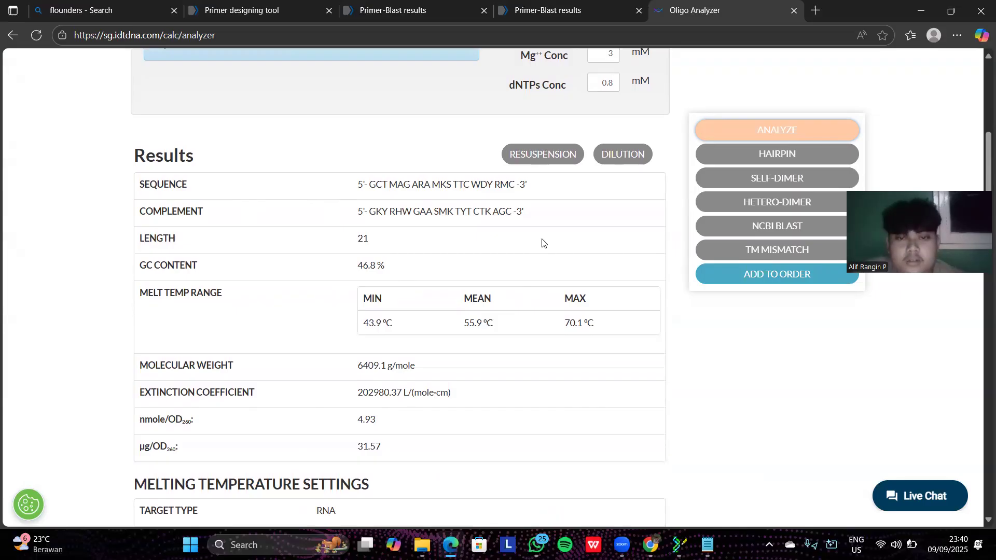
scroll(542, 243, "up", 6)
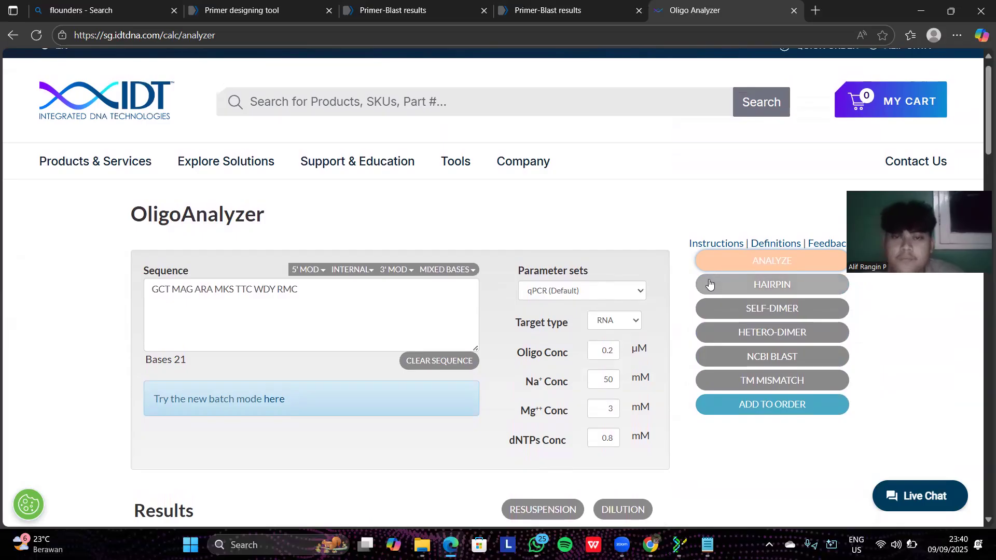
scroll(685, 300, "down", 6)
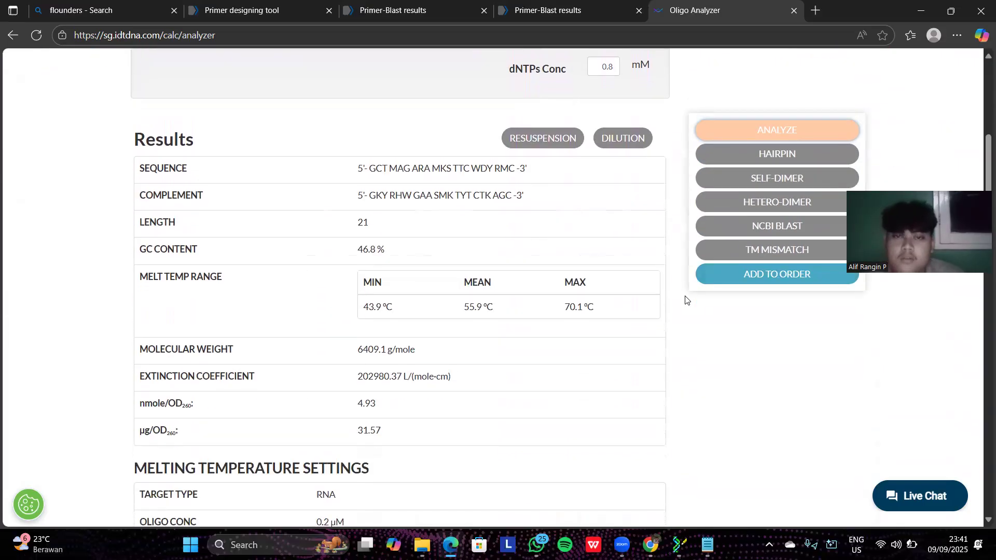
Step: Run the hairpin analysis on the degenerate forward primer and view its general information and list of structures
scroll(685, 300, "up", 6)
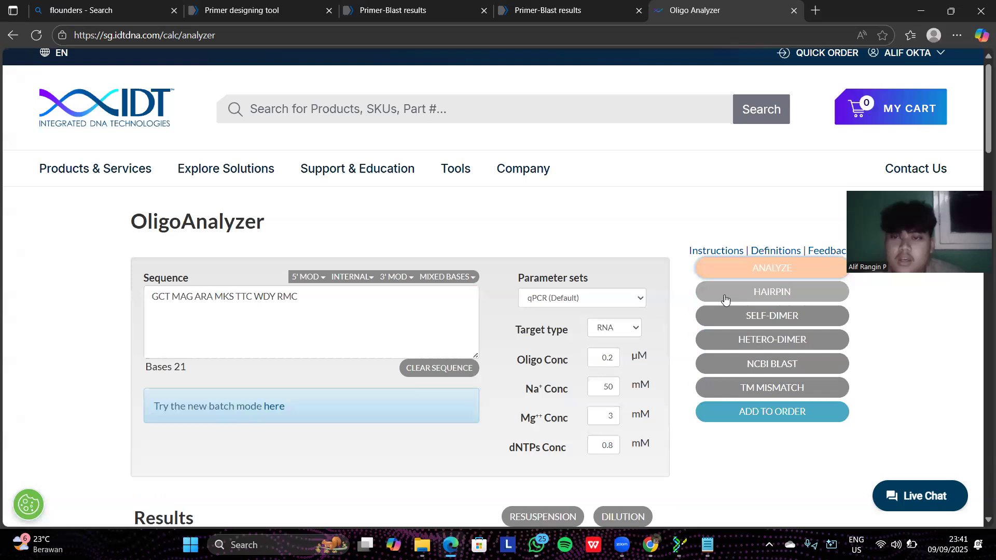
left_click(724, 299)
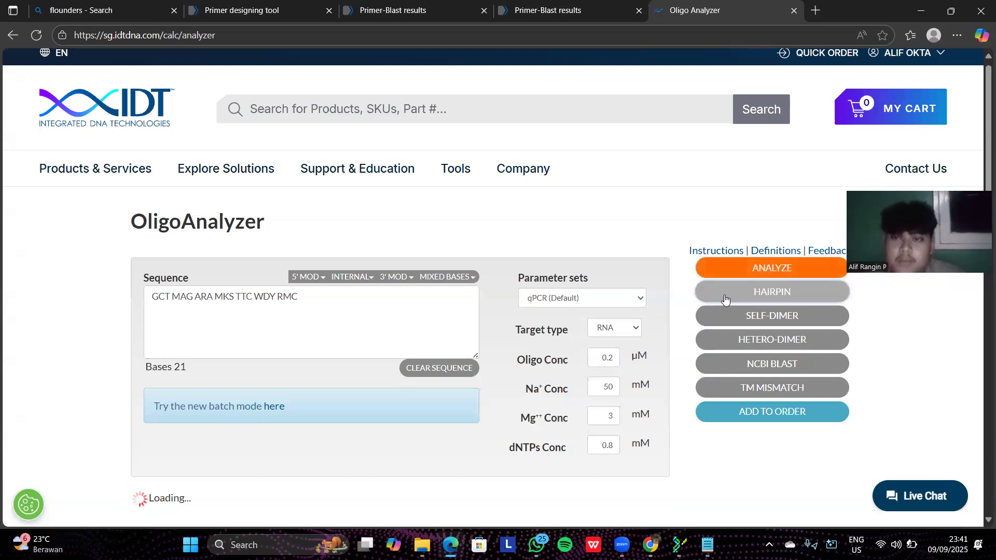
scroll(673, 298, "down", 4)
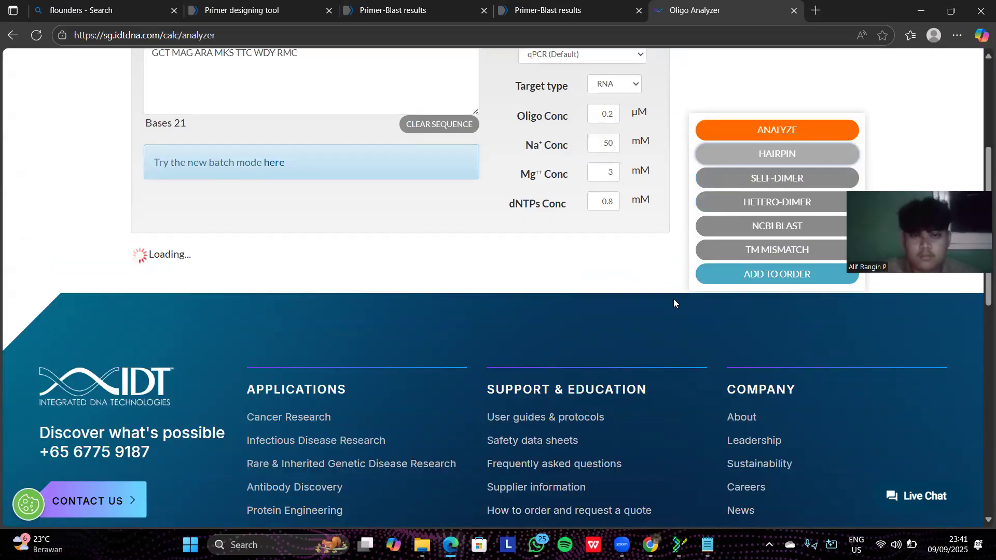
scroll(673, 298, "up", 5)
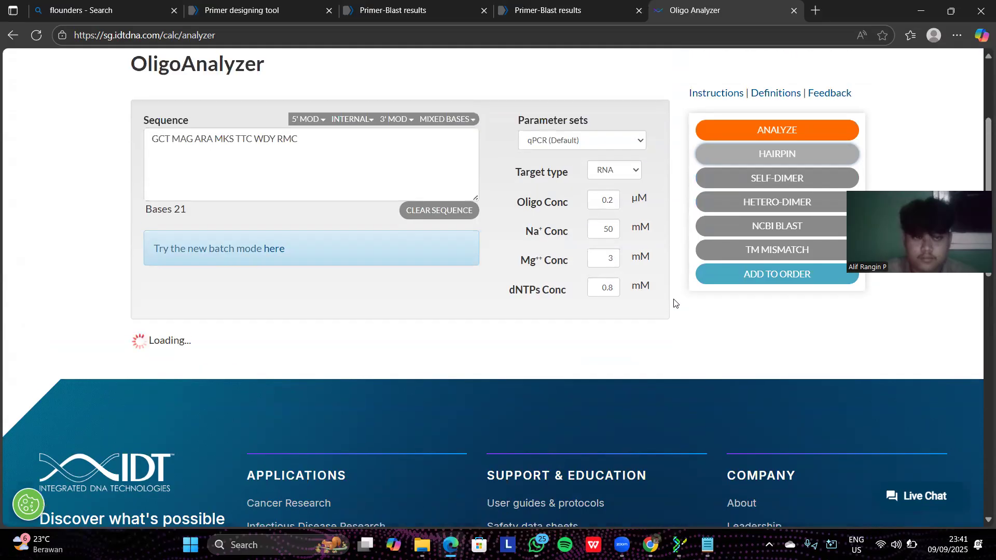
scroll(674, 303, "down", 8)
scroll(674, 303, "up", 5)
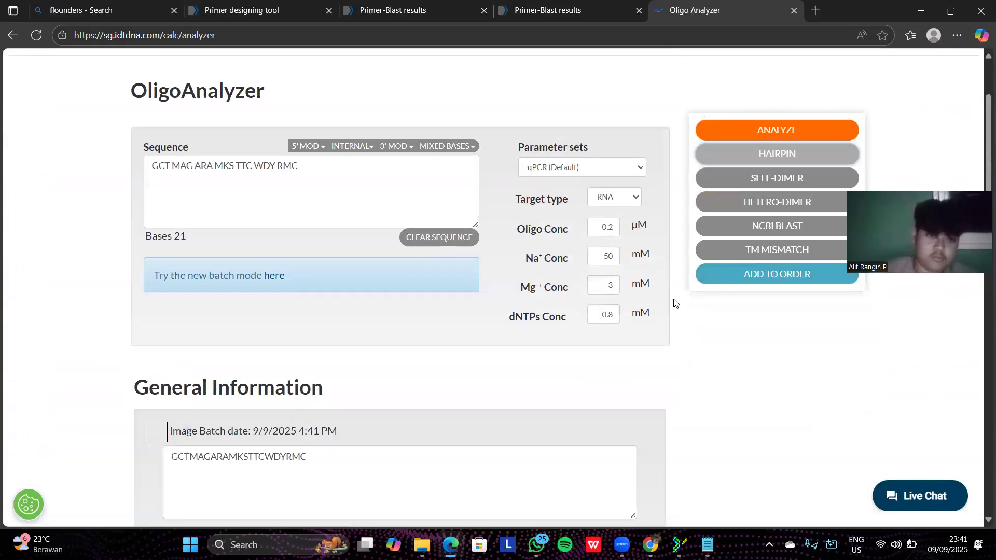
scroll(674, 303, "down", 5)
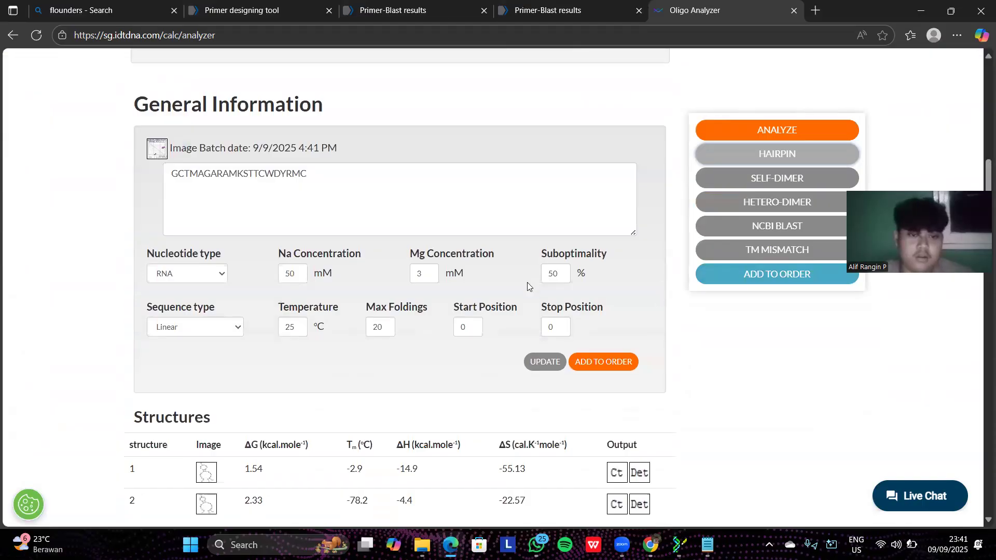
Step: Examine the forward primer's hairpin structures, comparing their ΔG, melting temperature, ΔH and ΔS values and the folding settings
scroll(535, 317, "down", 1)
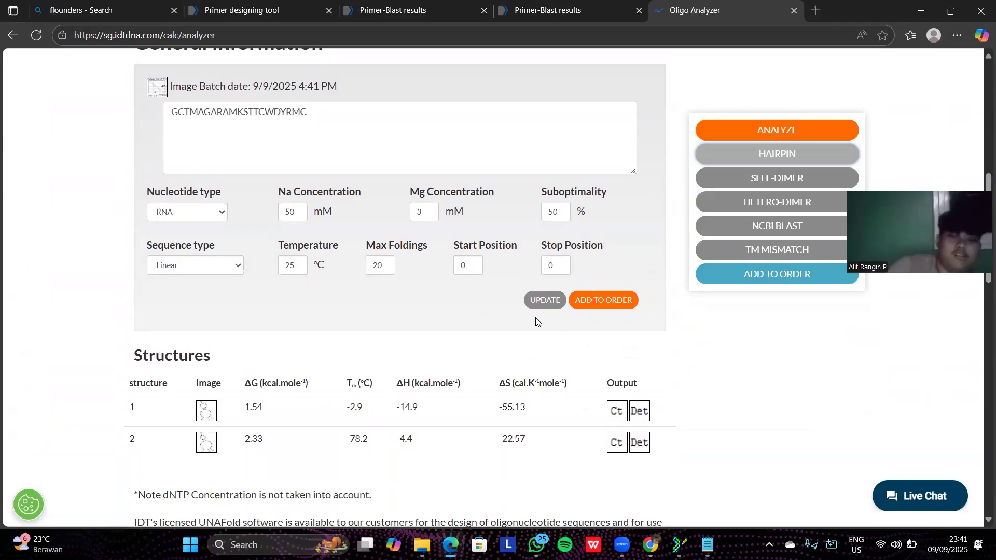
scroll(536, 321, "down", 2)
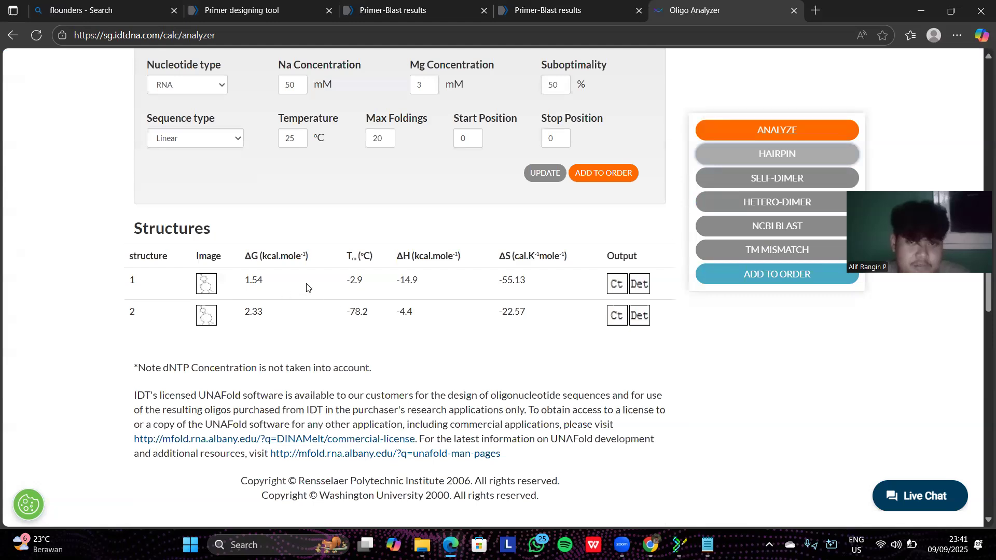
scroll(573, 247, "up", 8)
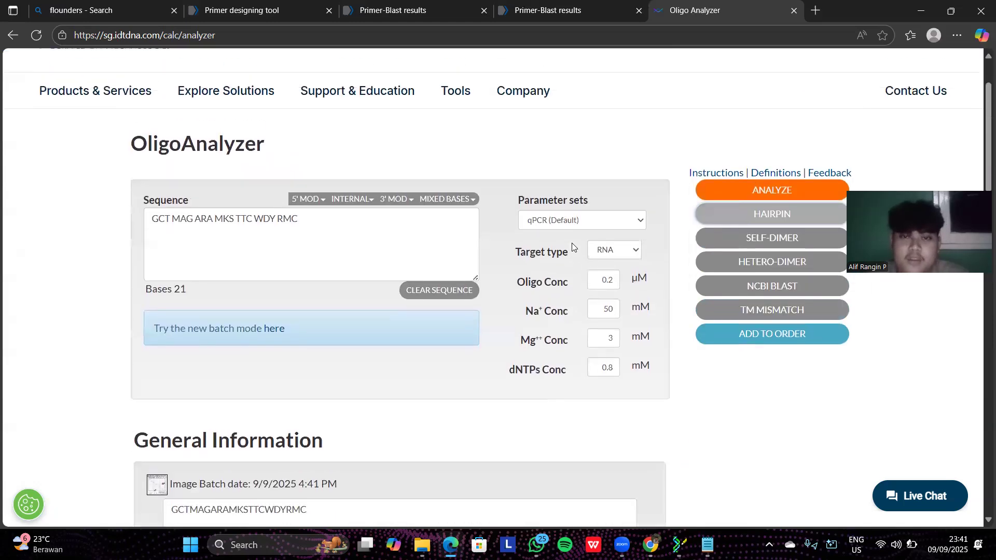
scroll(572, 247, "down", 3)
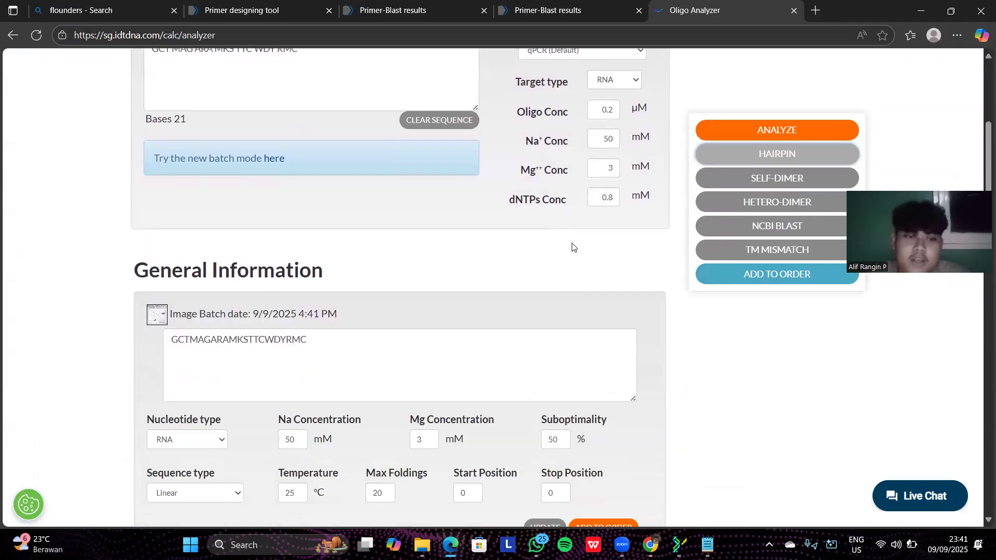
scroll(370, 274, "down", 5)
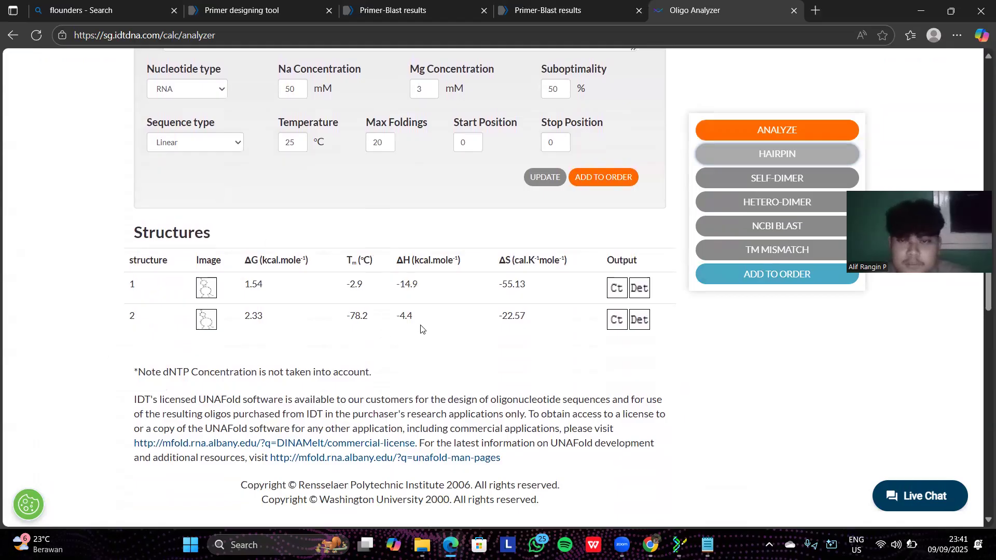
Step: Run the self-dimer analysis on the degenerate forward primer and review the delta G and base pairs of the listed dimers
left_click(713, 180)
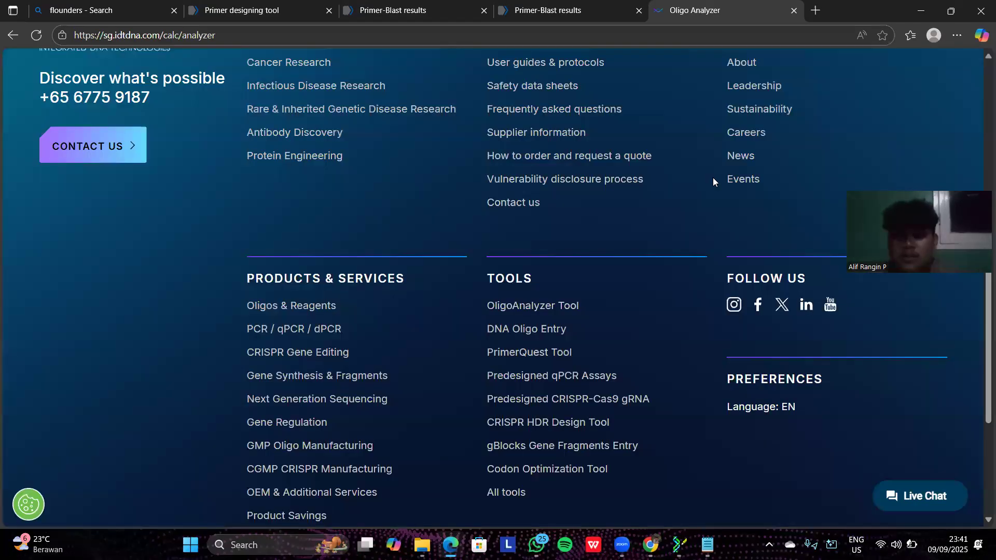
scroll(556, 186, "up", 8)
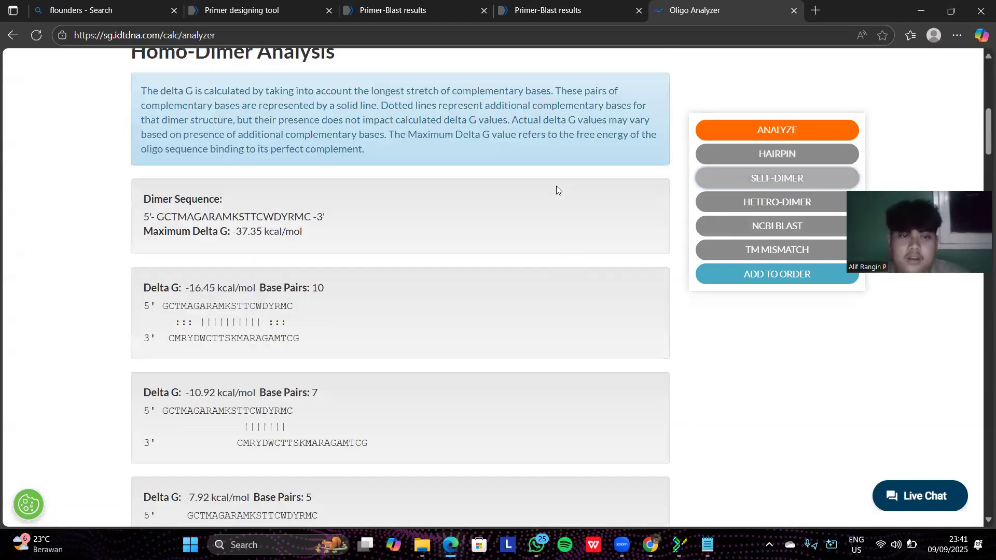
scroll(556, 187, "down", 2)
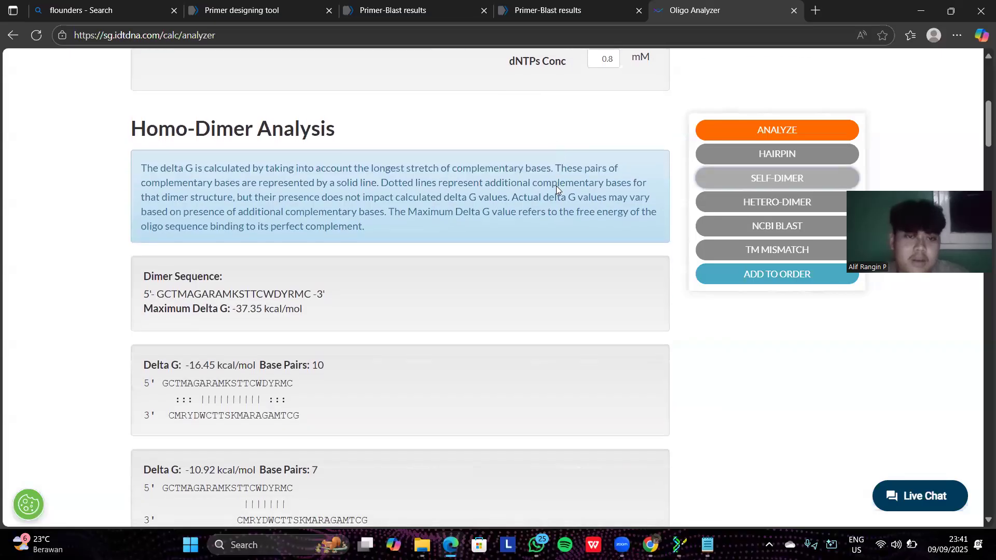
scroll(556, 187, "down", 2)
scroll(555, 185, "down", 8)
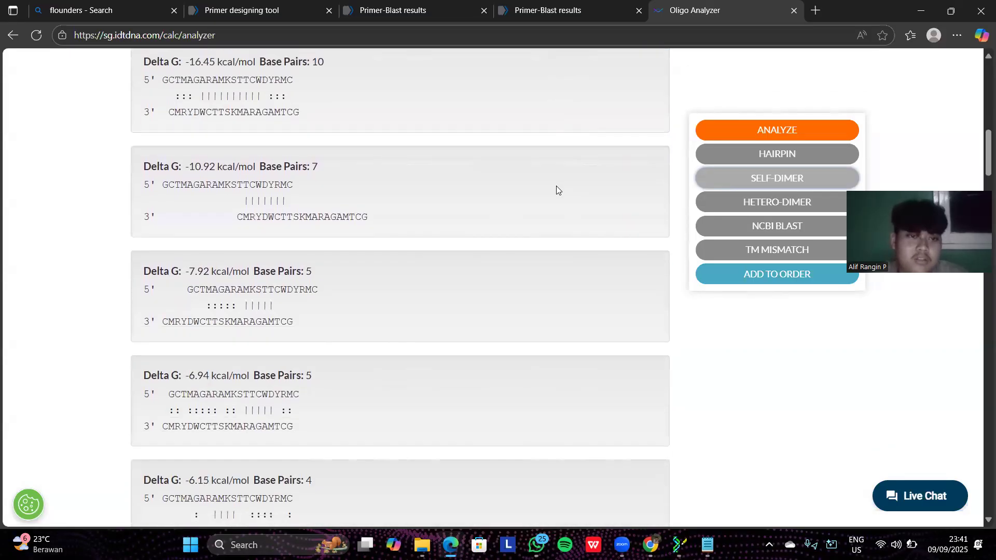
scroll(556, 185, "down", 4)
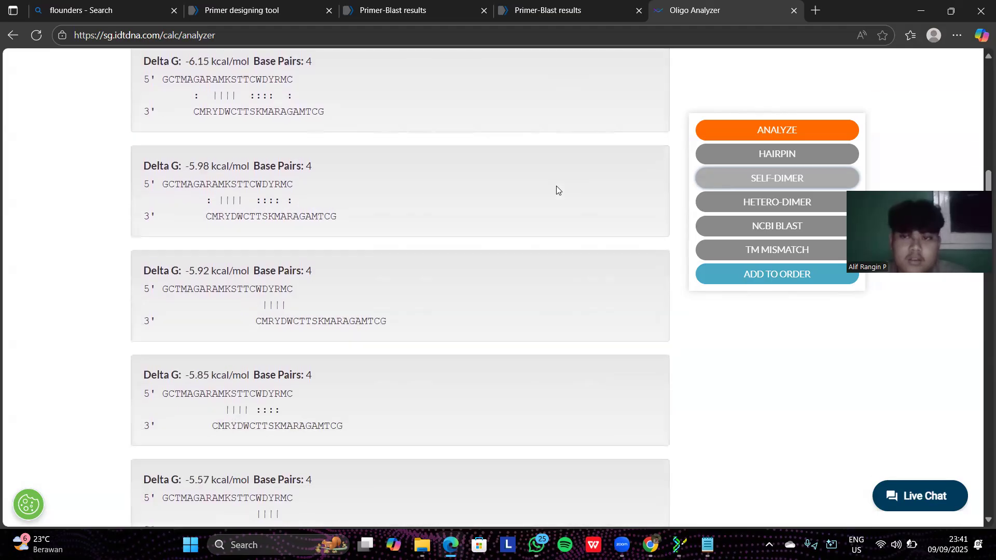
Step: Open the hetero-dimer analysis and copy the degenerate reverse primer CARRGTGCAGTTRGCYTCBDK from the Notepad notes into the secondary sequence
left_click(750, 206)
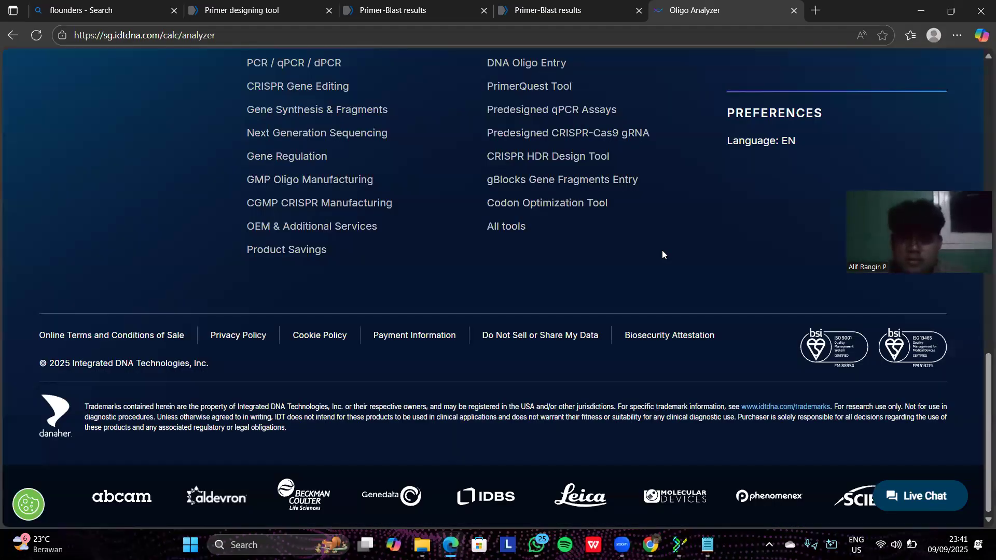
scroll(662, 250, "up", 20)
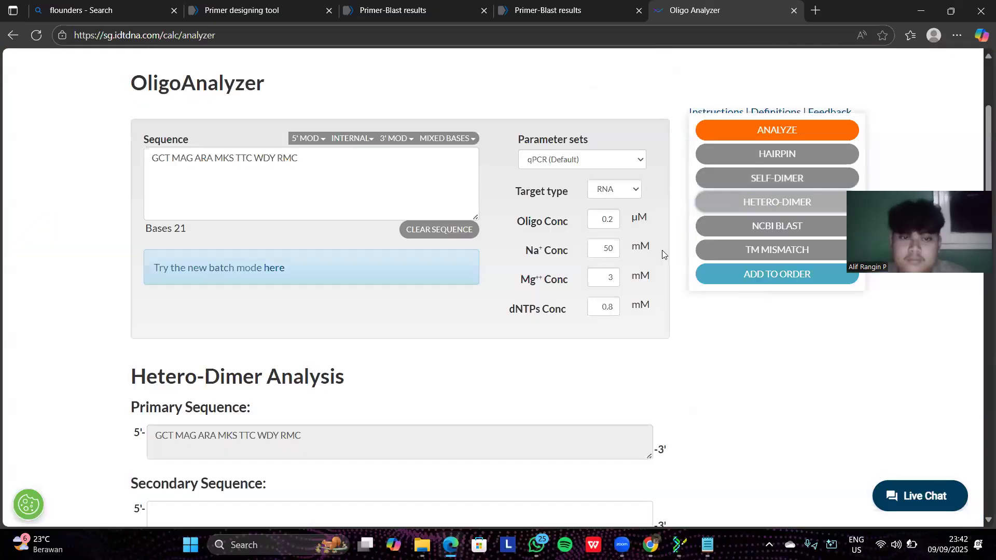
scroll(662, 250, "down", 3)
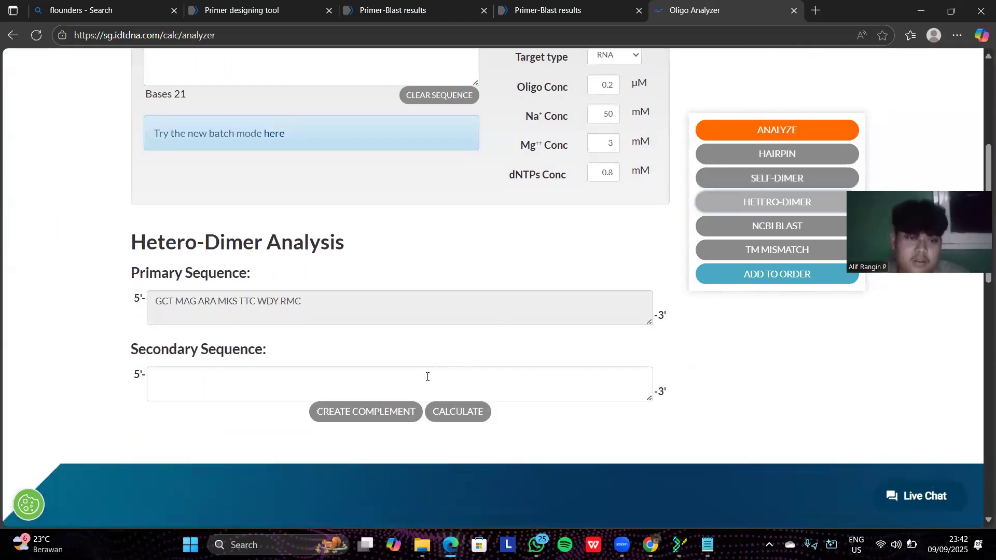
left_click(419, 385)
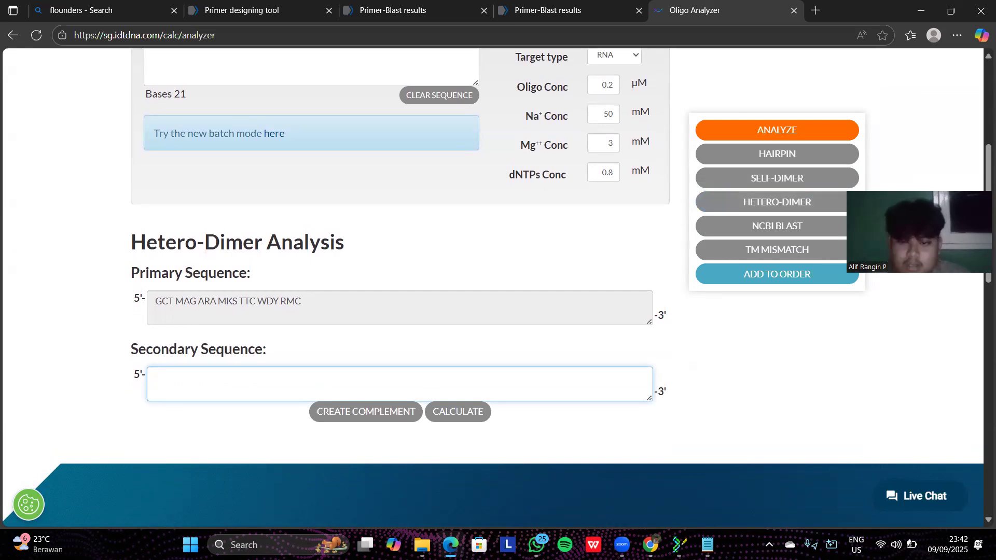
left_click(708, 544)
left_click_drag(587, 377, 701, 376)
key("ctrl+c")
left_click(593, 378)
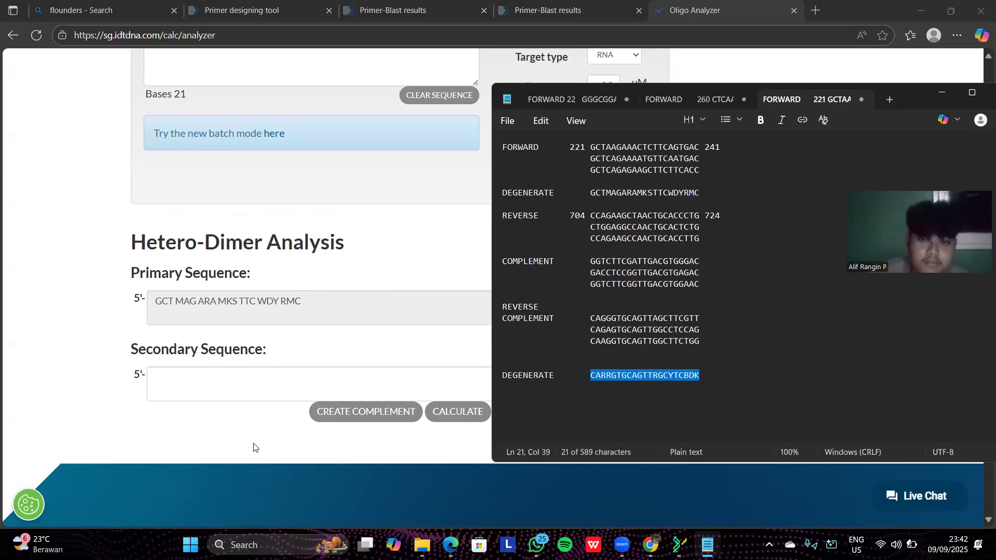
left_click(185, 394)
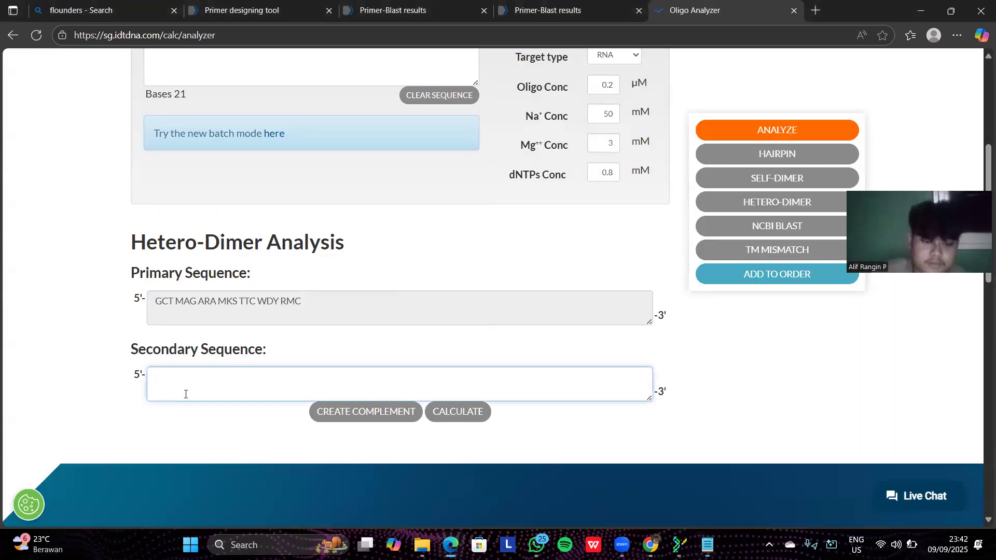
key("ctrl+v")
Step: Calculate the hetero-dimers between the forward and reverse primers and review the maximum delta G and the listed pairings
scroll(417, 398, "down", 1)
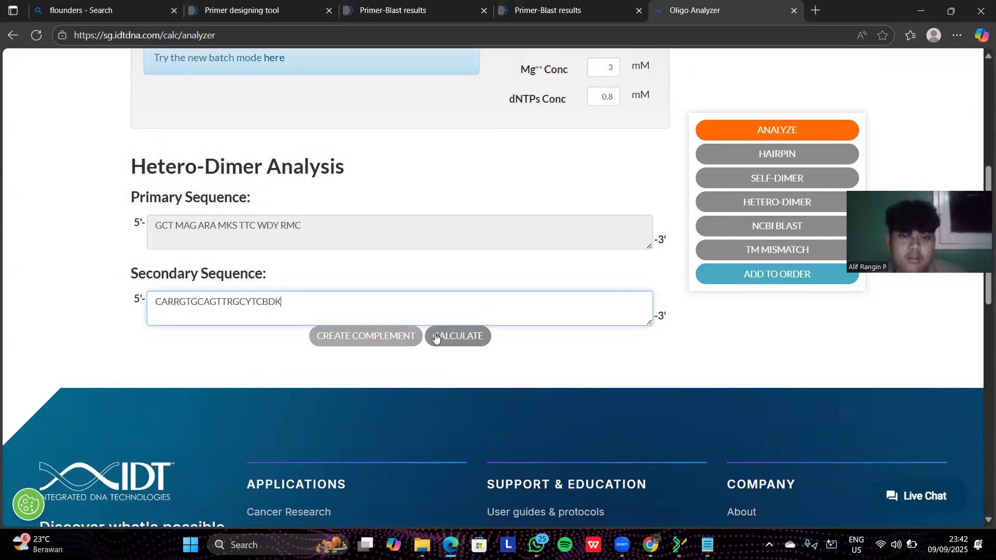
left_click(461, 336)
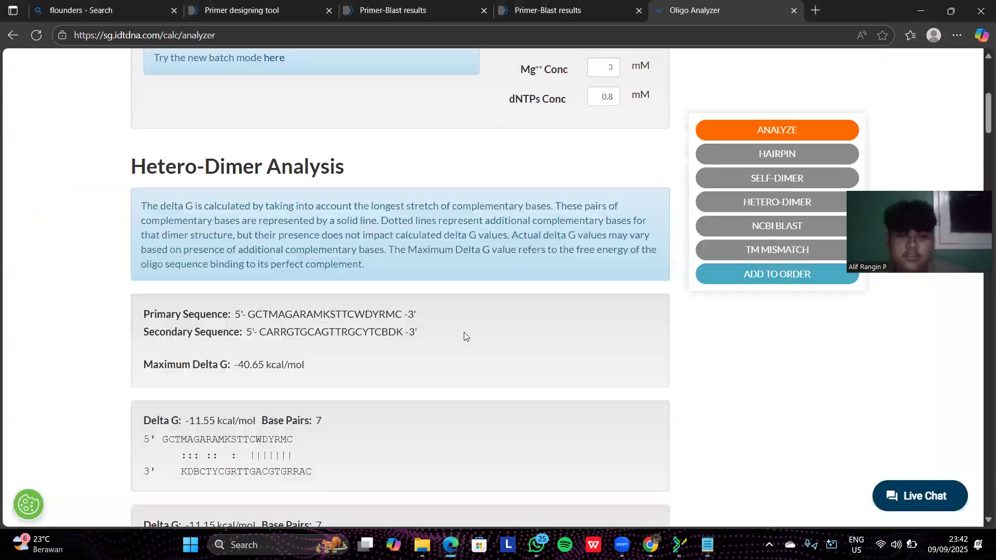
scroll(535, 345, "down", 1)
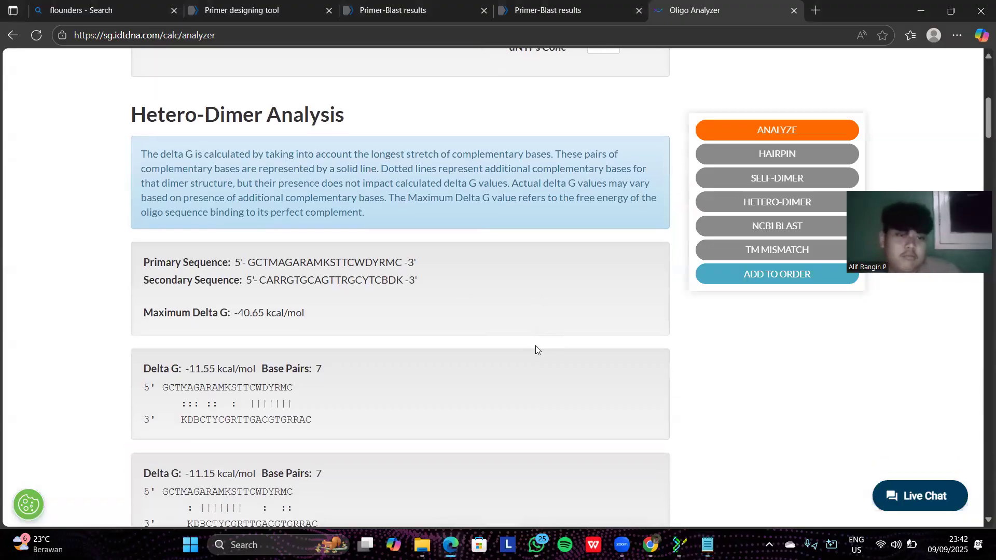
scroll(535, 345, "down", 1)
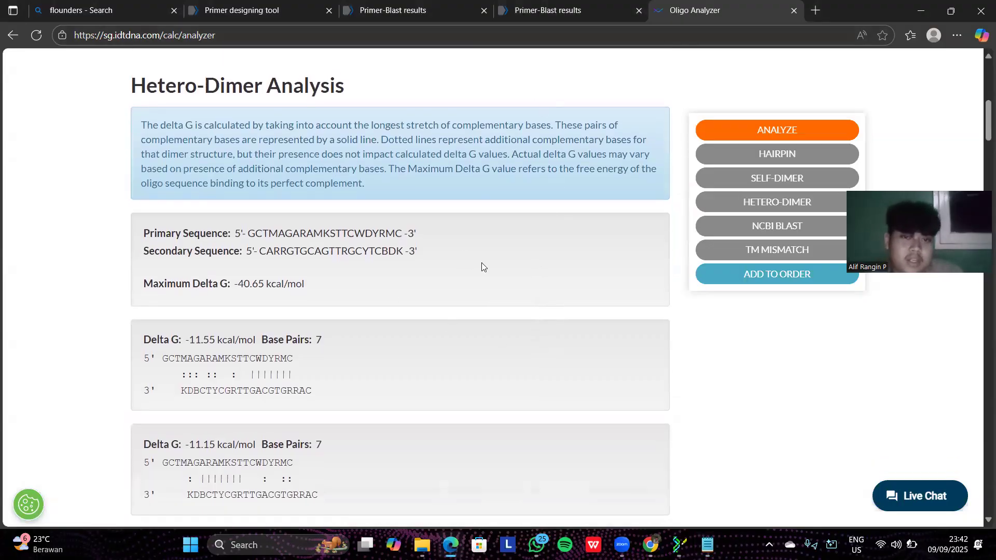
scroll(314, 186, "down", 3)
scroll(315, 187, "up", 1)
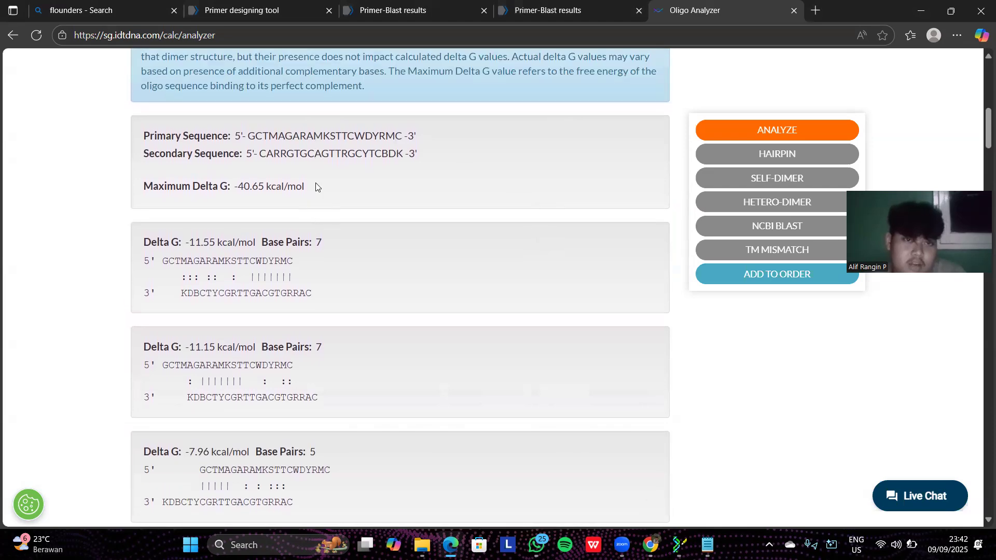
scroll(300, 166, "down", 5)
scroll(301, 166, "down", 20)
scroll(301, 169, "up", 15)
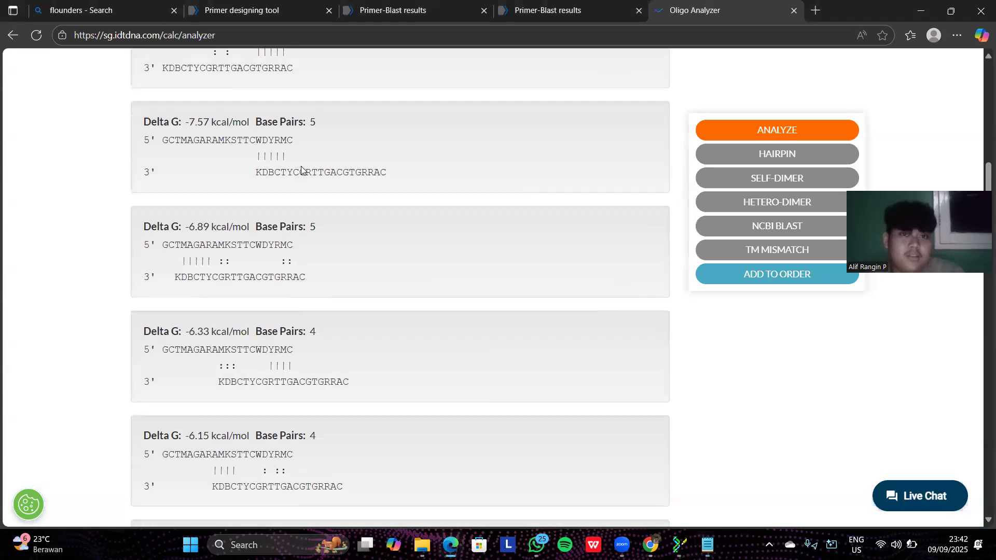
scroll(301, 166, "up", 15)
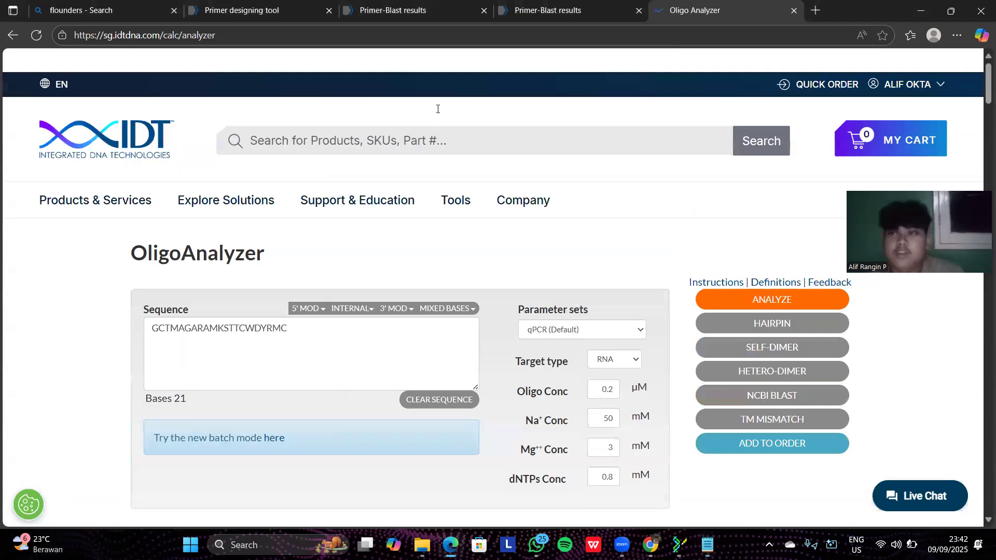
scroll(438, 109, "down", 1)
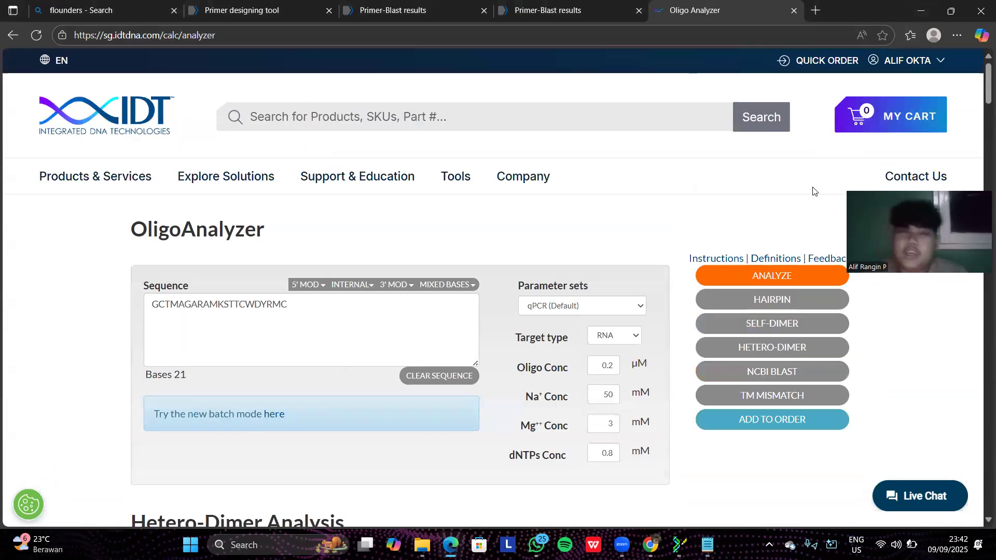